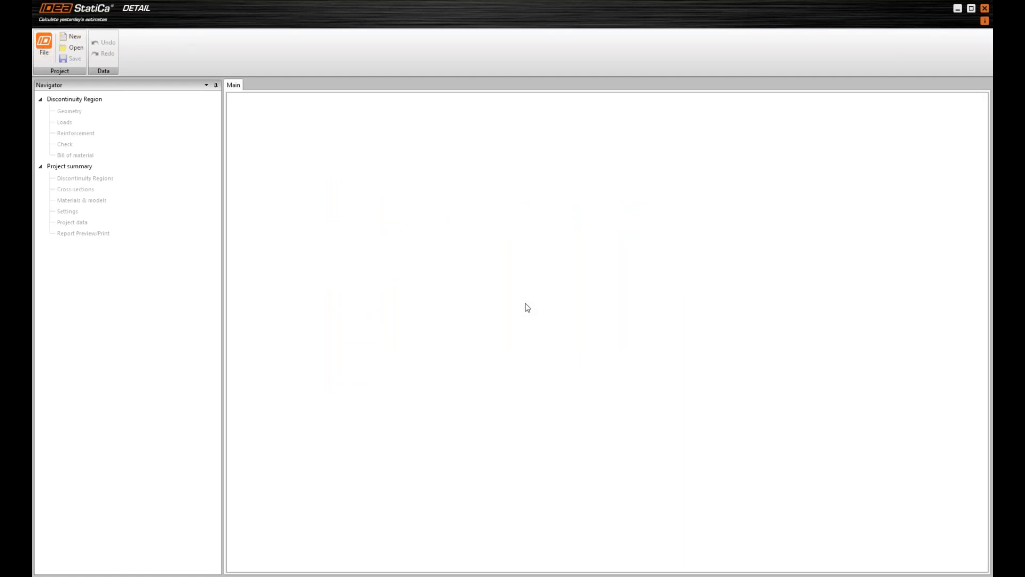
Create a beam discontinuity region using the End support topology
left_click_drag(474, 198, 521, 177)
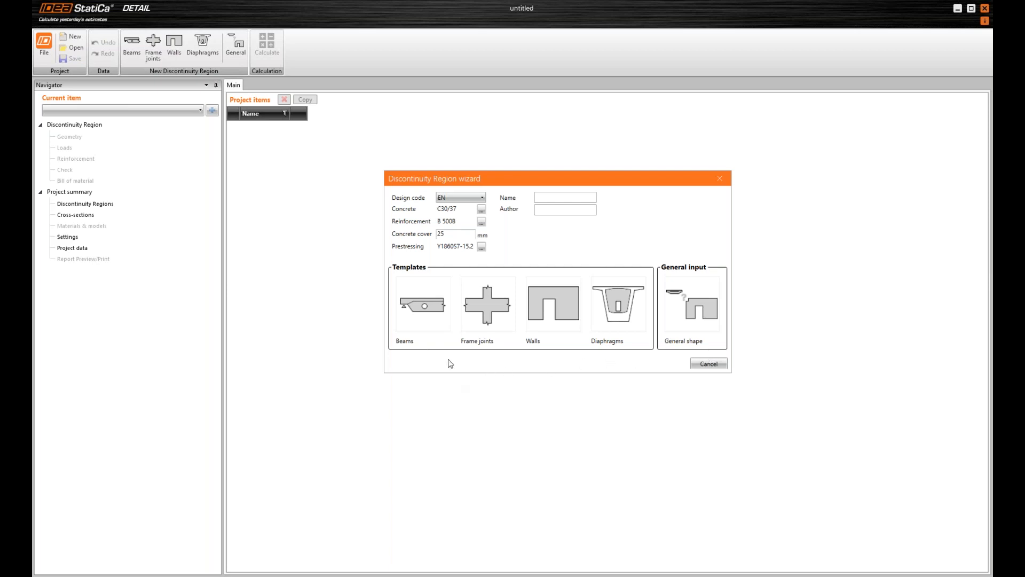
left_click(445, 323)
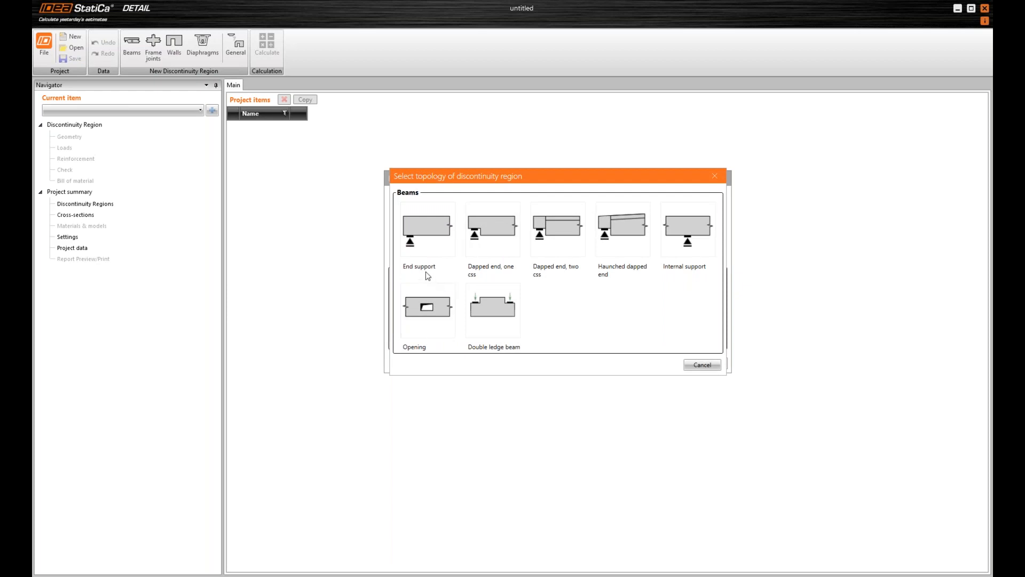
left_click(427, 229)
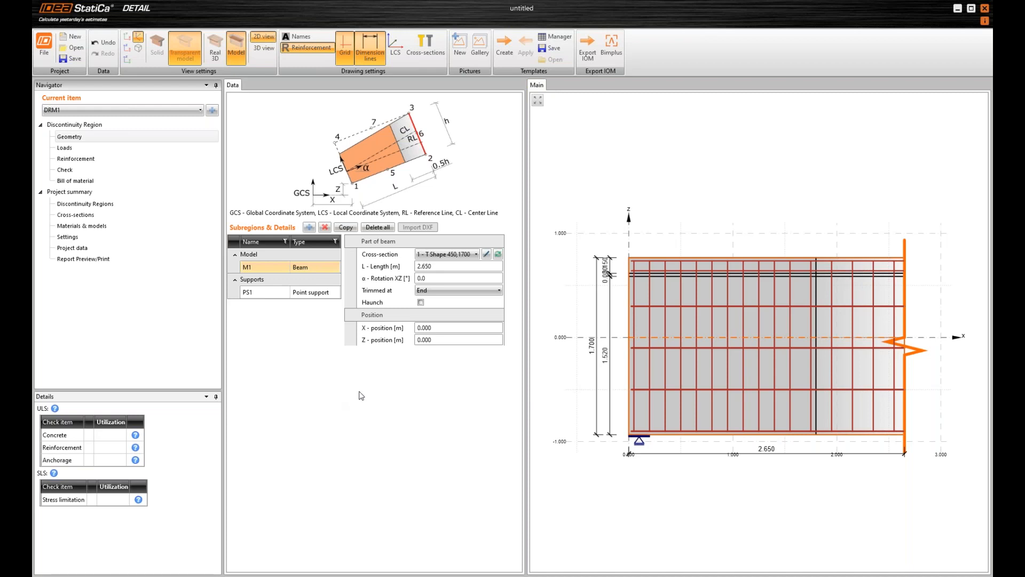
Assign beam M1 a new rectangular cross-section with a height of 1500 mm and a width of 250 mm
left_click(498, 253)
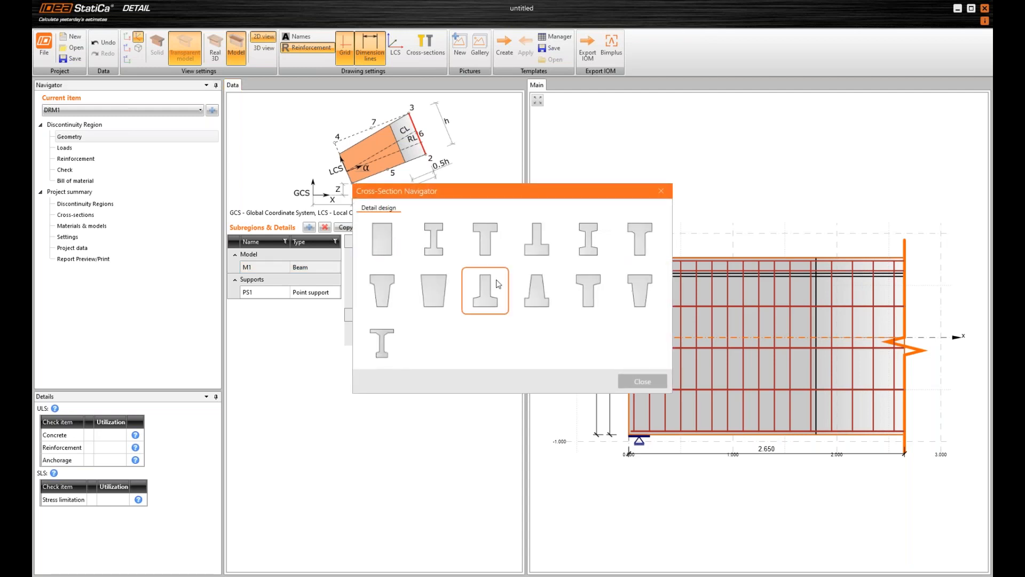
left_click_drag(476, 188, 483, 151)
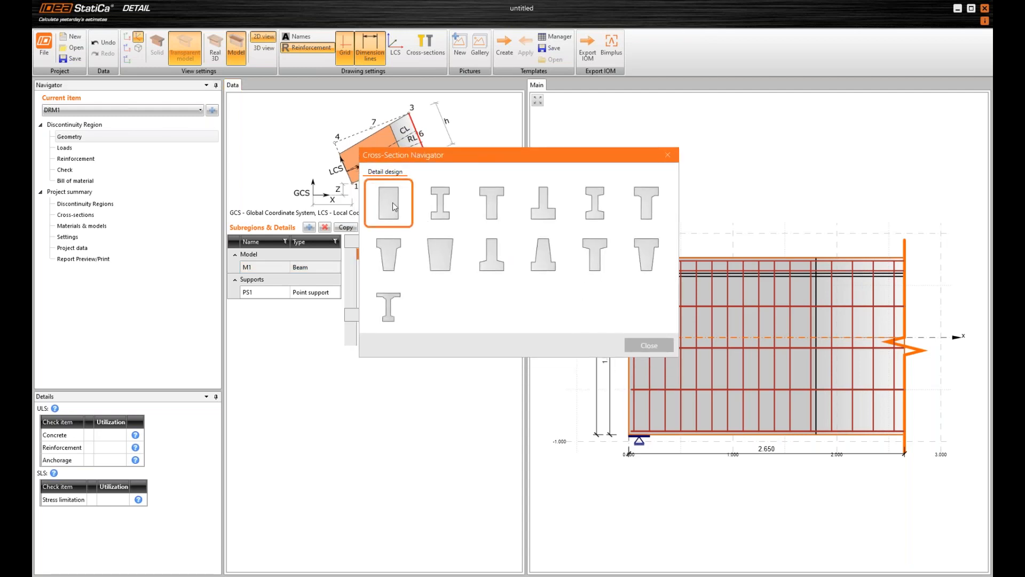
left_click(389, 201)
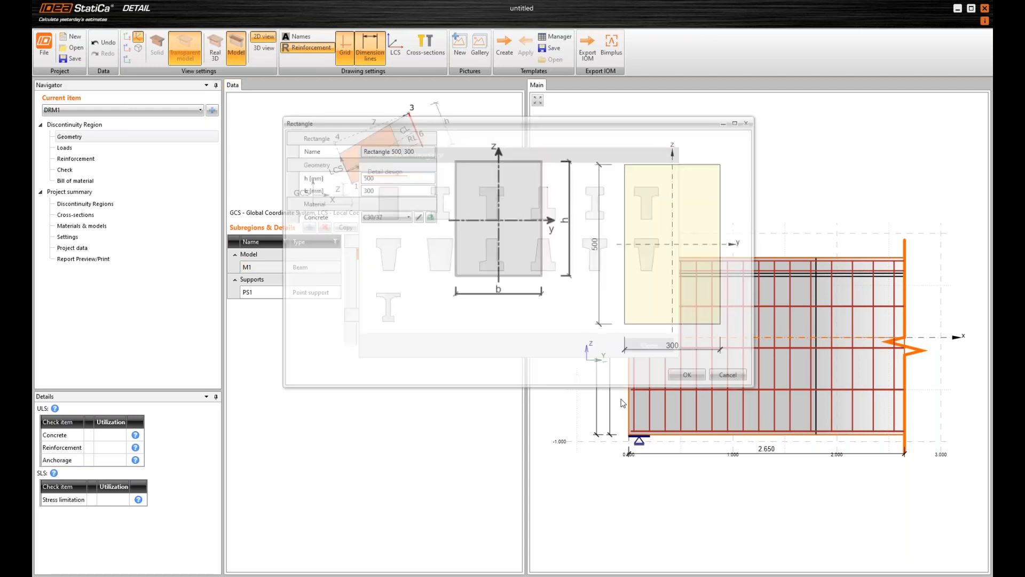
left_click(398, 178)
type("1500")
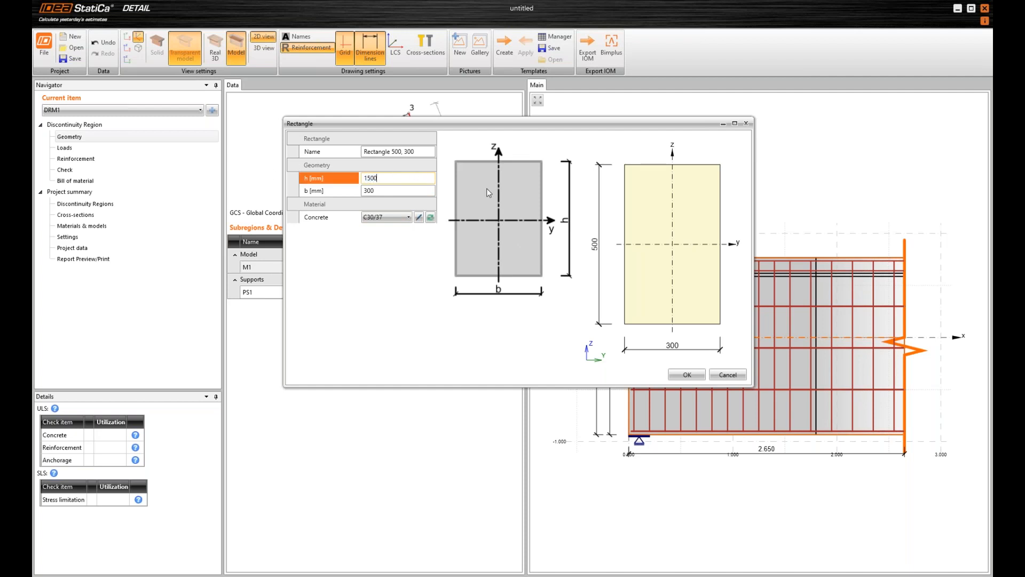
key("Tab")
type("250")
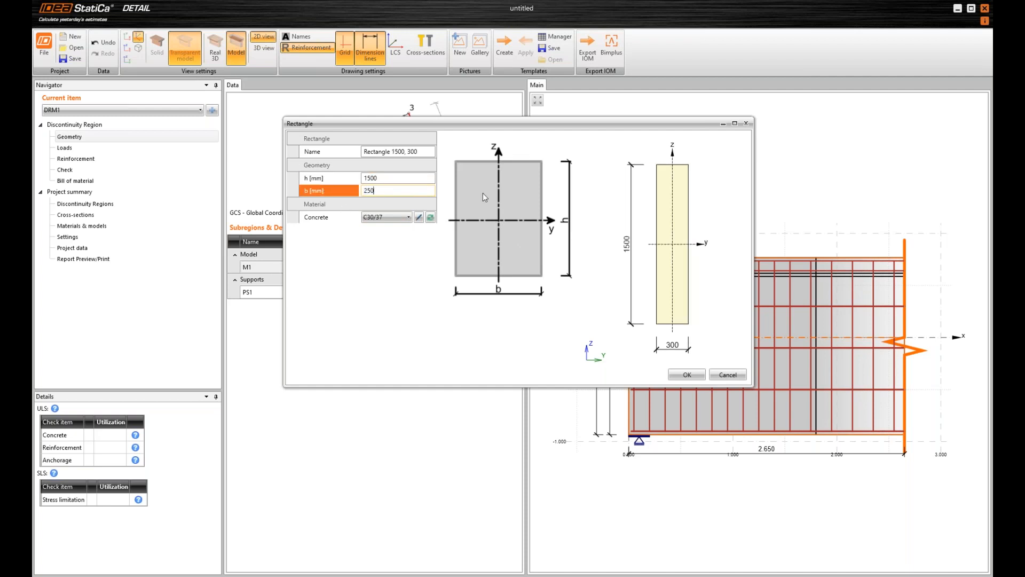
key("Tab")
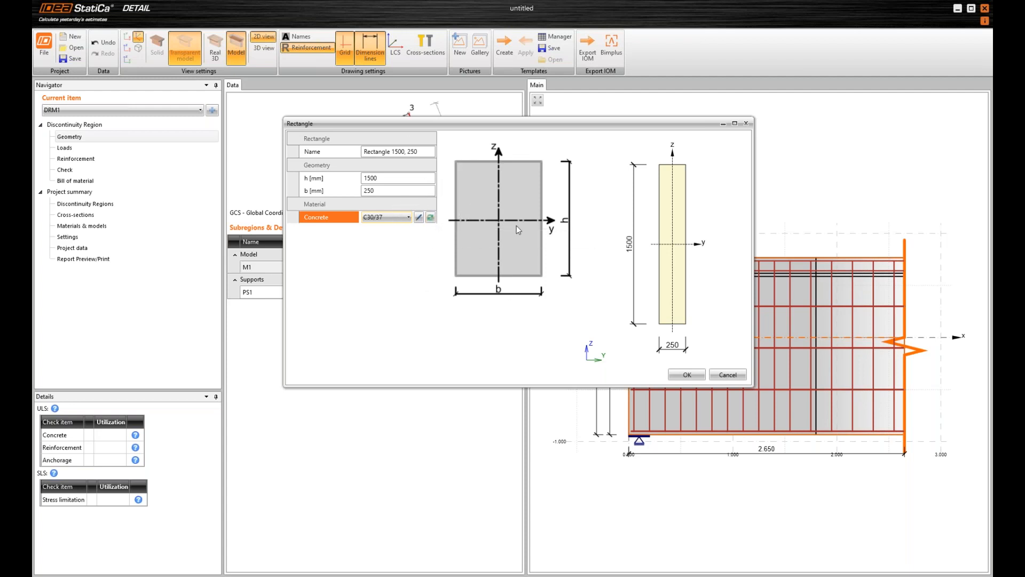
left_click(673, 376)
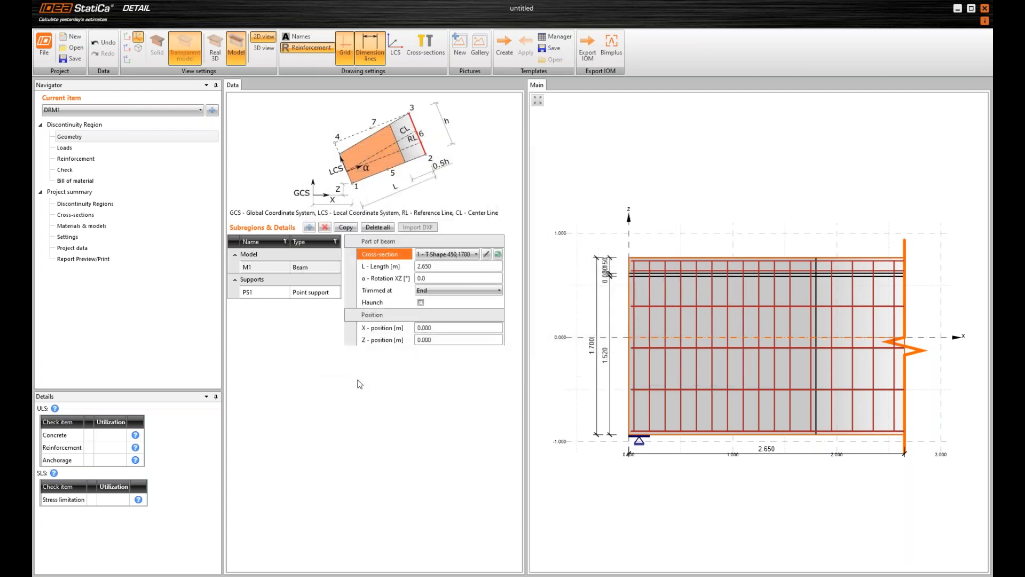
Set the length of beam M1 to 5.6 m
left_click(449, 270)
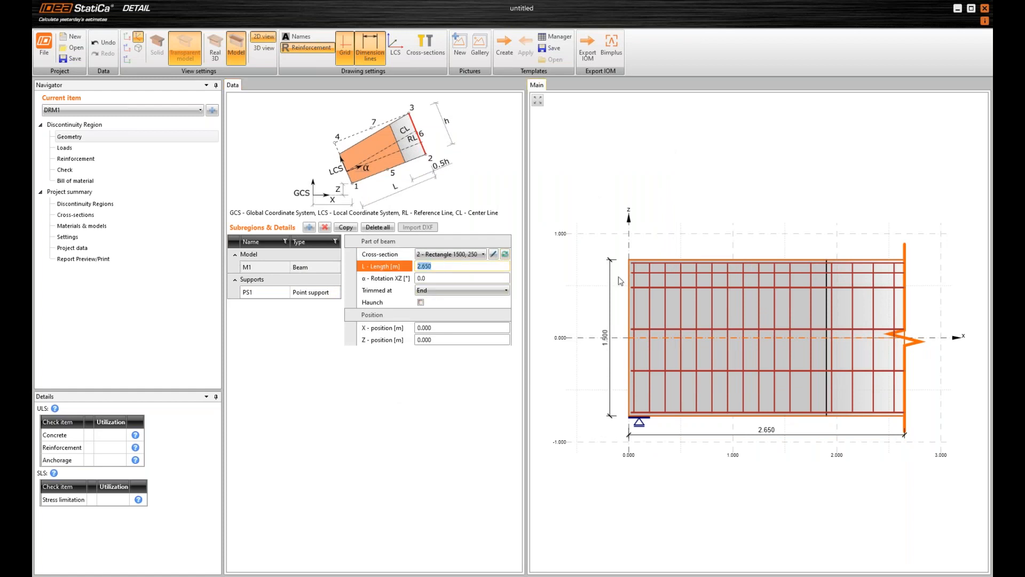
type("5.6")
key("Tab")
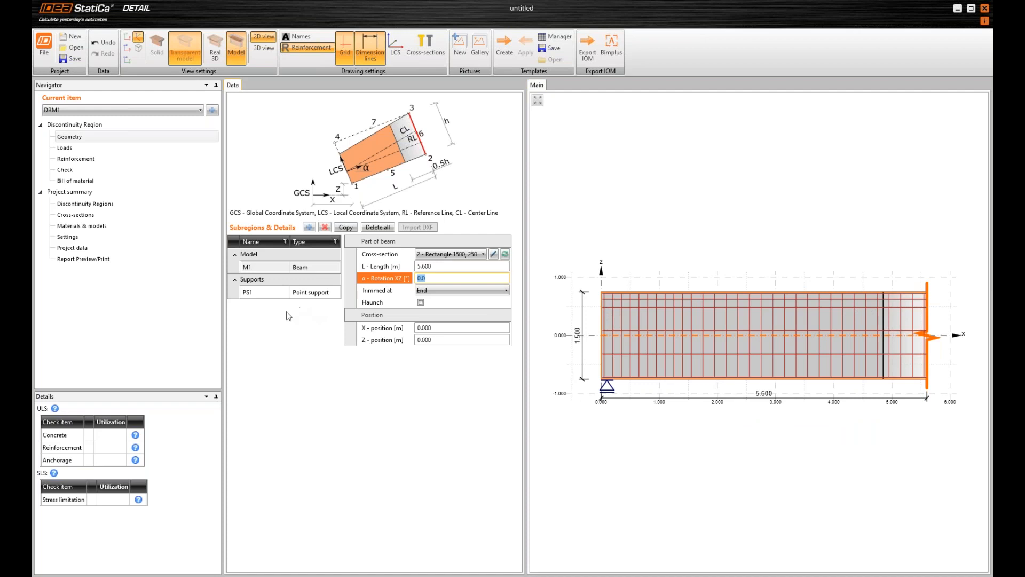
Delete point support PS1 together with the load impulses or internal forces that refer to it
left_click(239, 294)
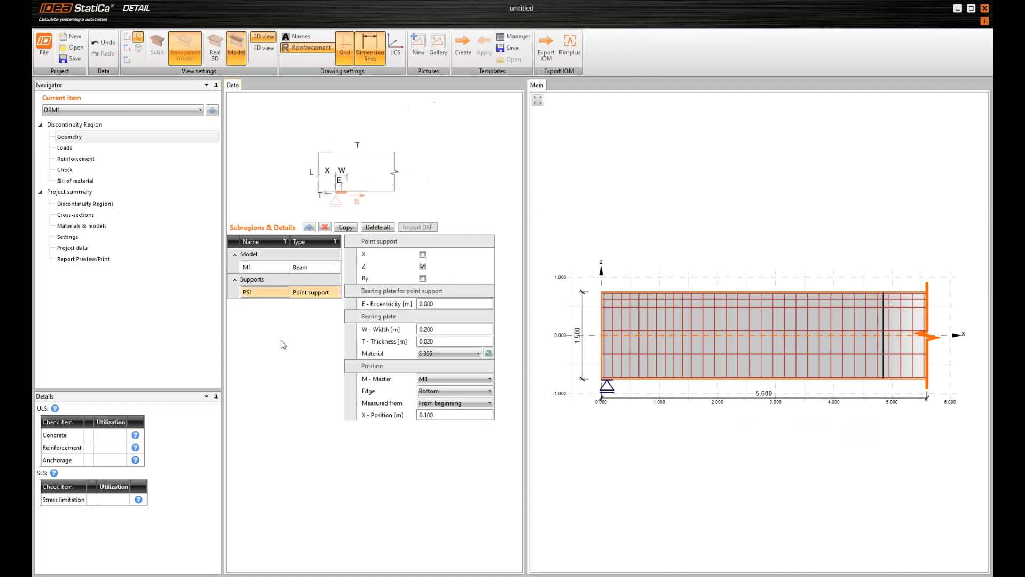
left_click(325, 227)
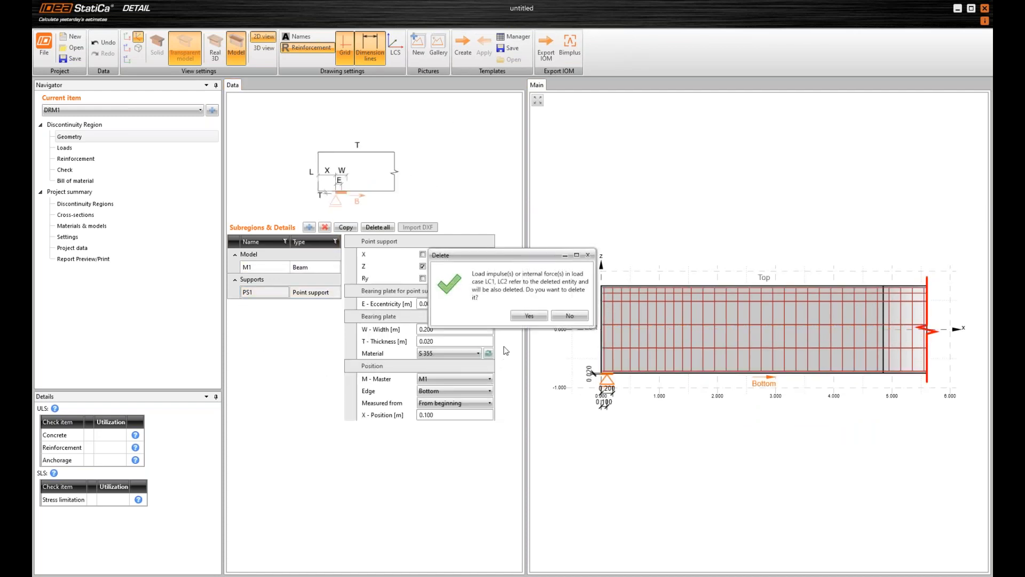
left_click(528, 316)
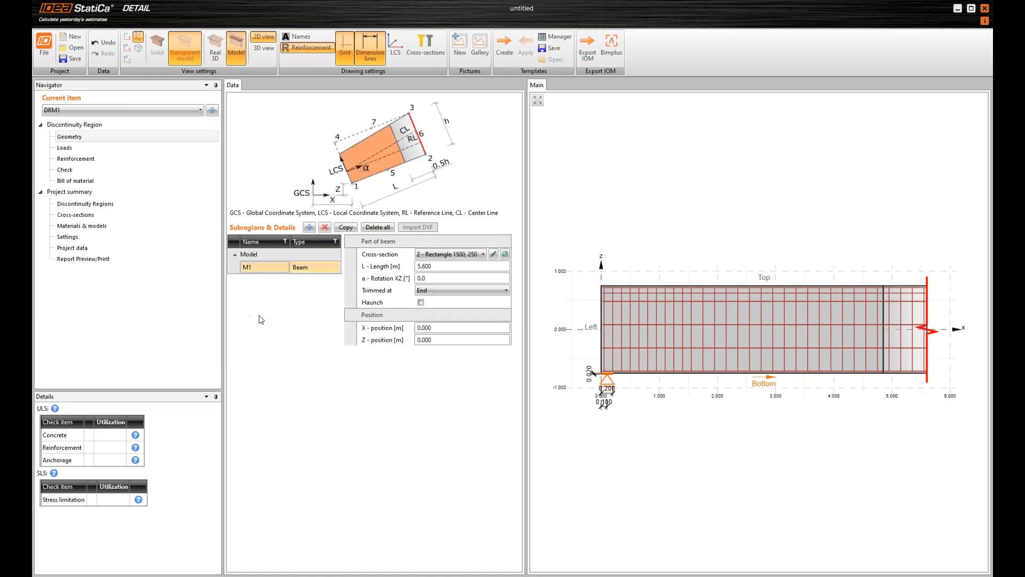
Add a rectangular opening to the beam, 0.7 m wide and 0.4 m high
left_click(309, 228)
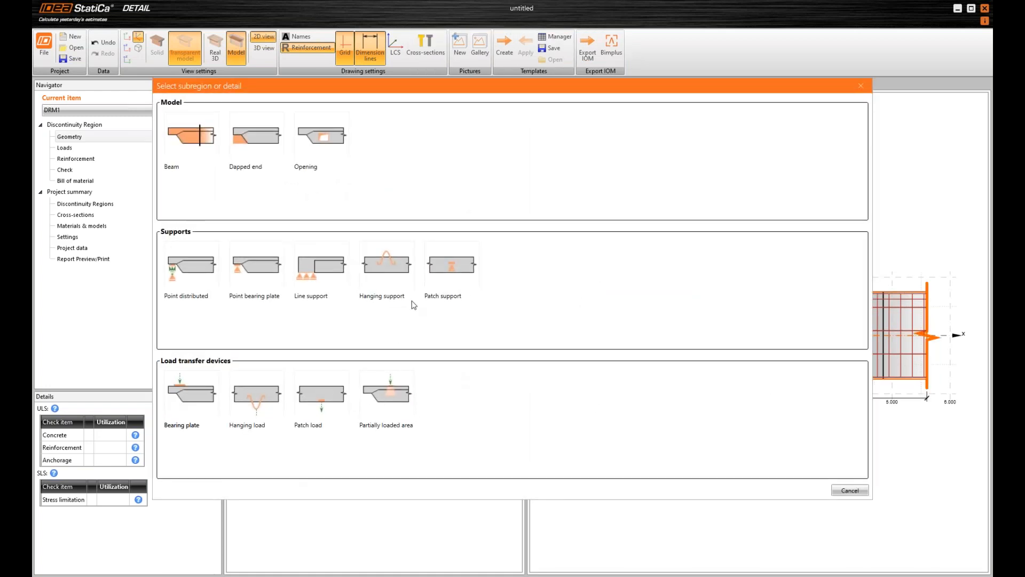
left_click(323, 143)
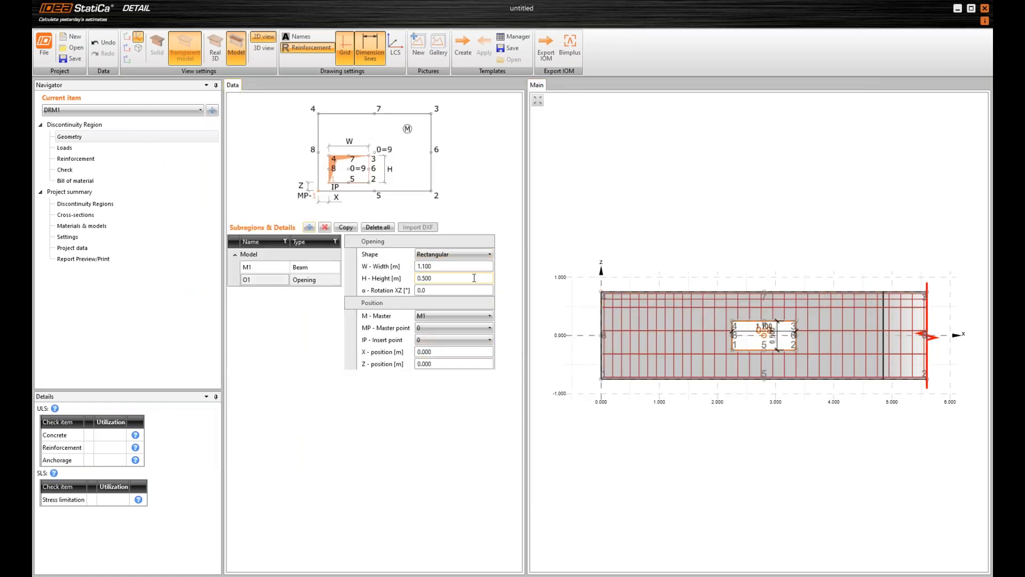
left_click(416, 266)
double_click(416, 266)
type("0.7")
key("Tab")
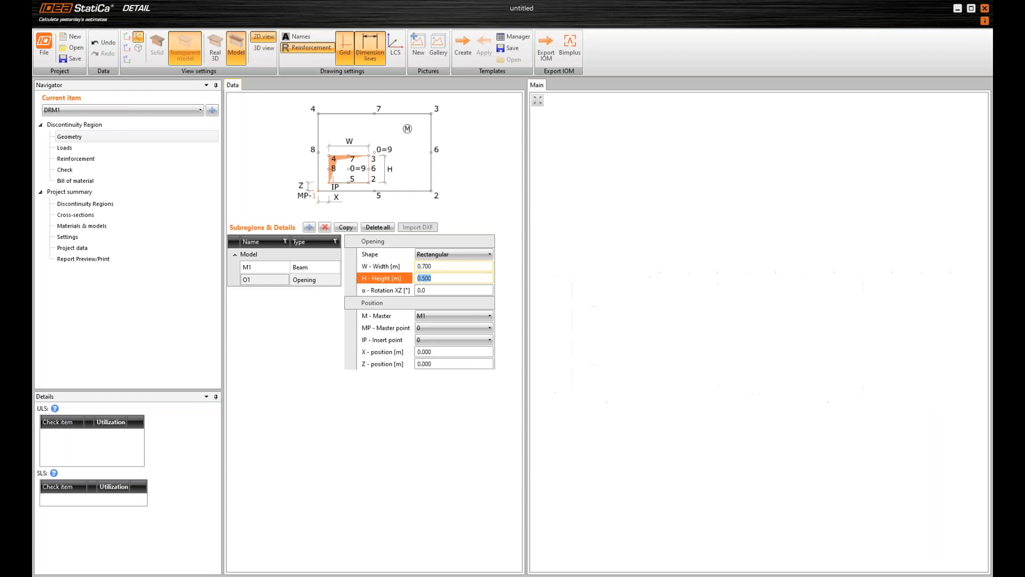
type("0.")
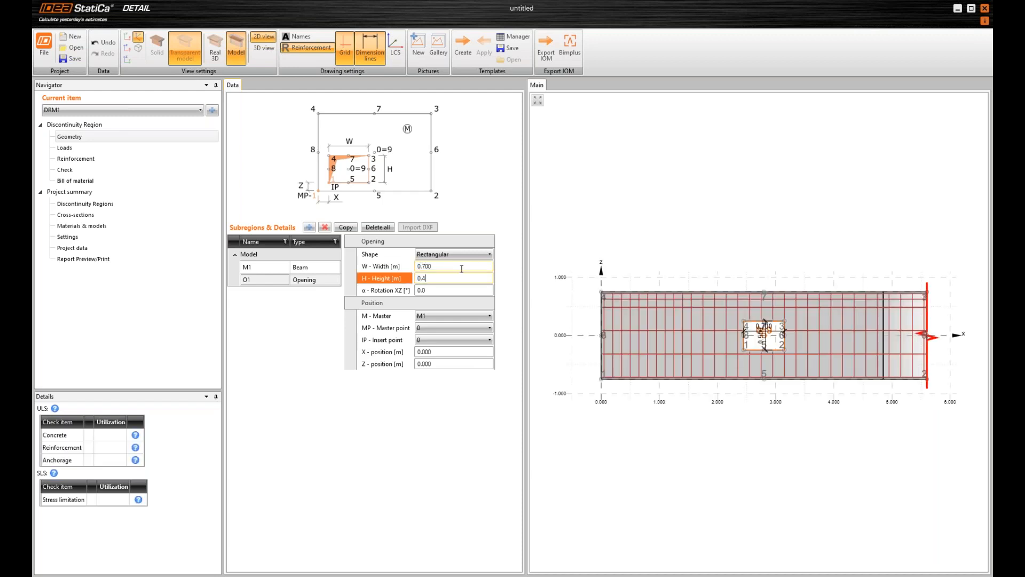
type("4")
key("Tab")
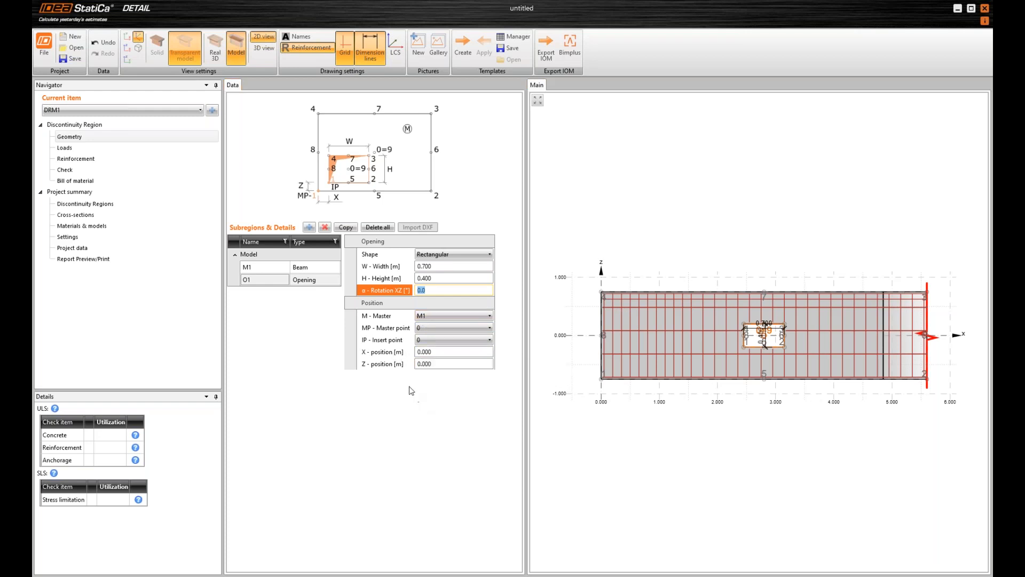
Set both the master point and the insert point of the opening to 1
left_click(430, 330)
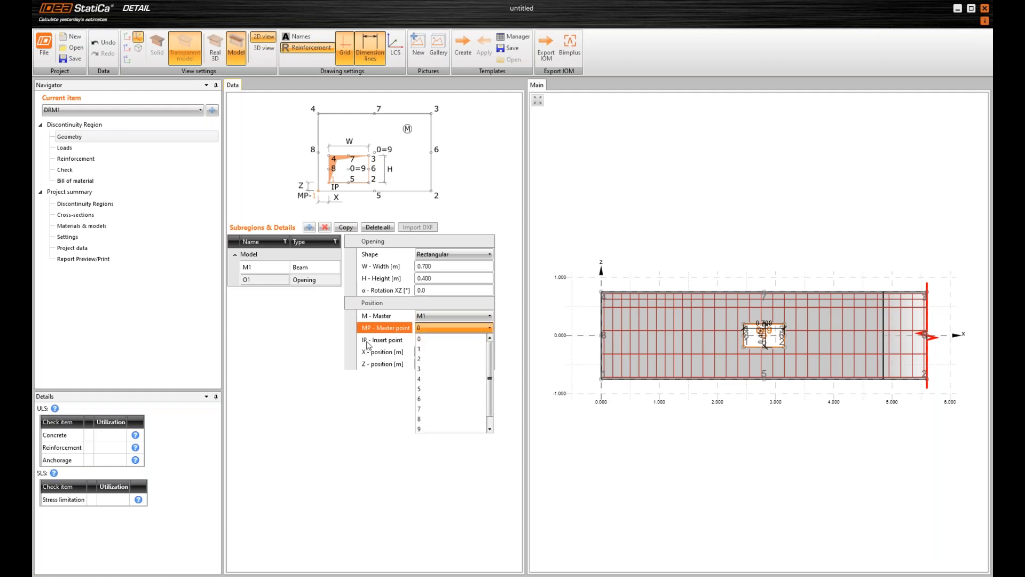
left_click(430, 350)
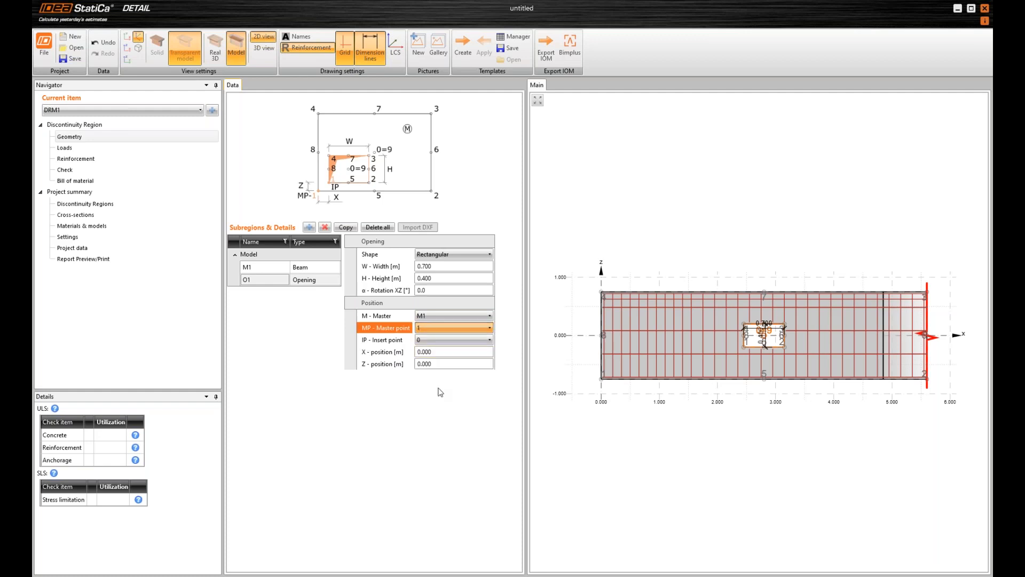
left_click(430, 340)
left_click(420, 363)
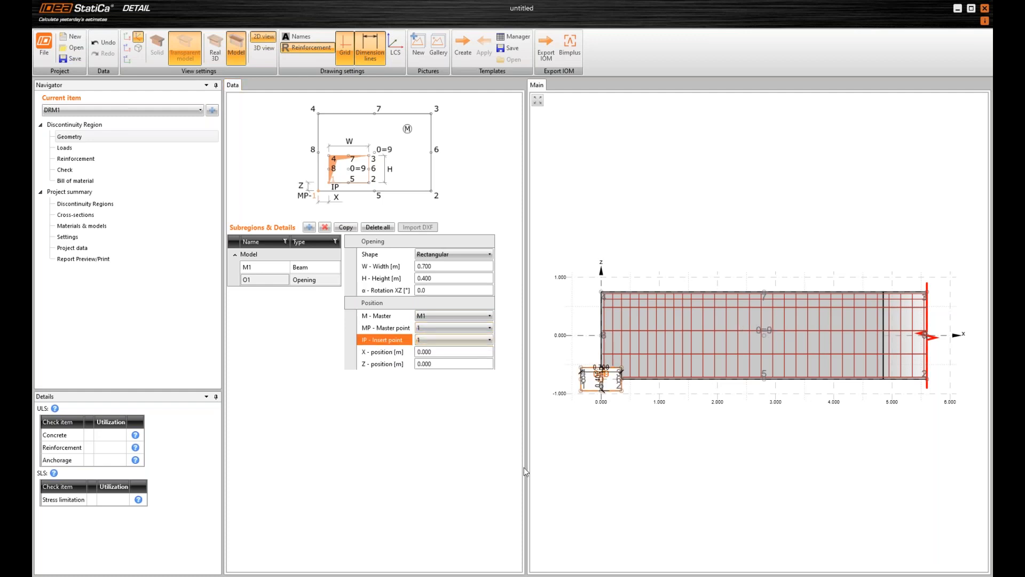
key("Tab")
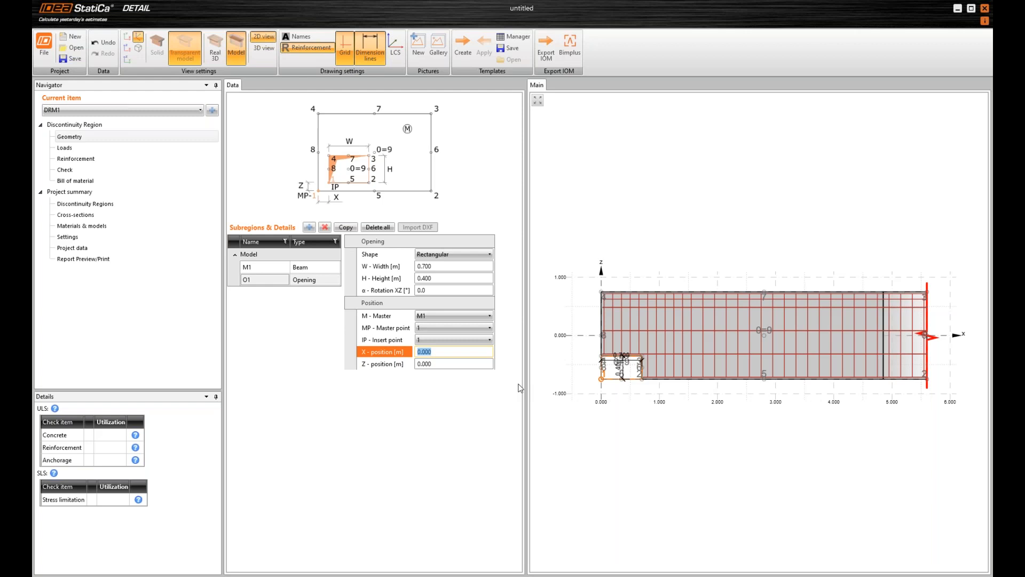
Position the opening at X 2.625 m and Z 0.19 m from the master point
type("2.625")
key("Tab")
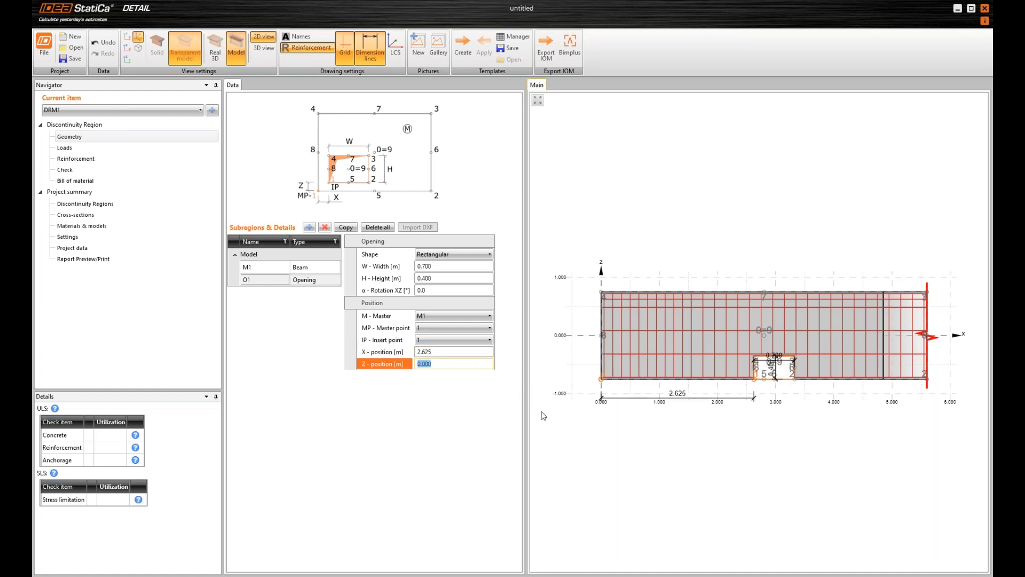
type("0.19")
key("Tab")
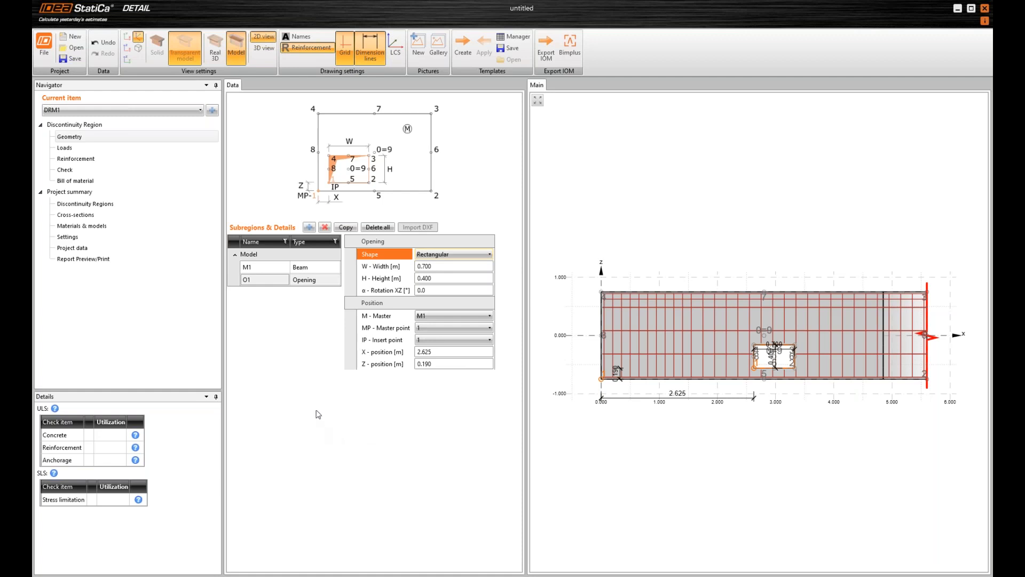
Add a line support on part of the beam's bottom edge, with a length of 0.725 m
left_click(308, 227)
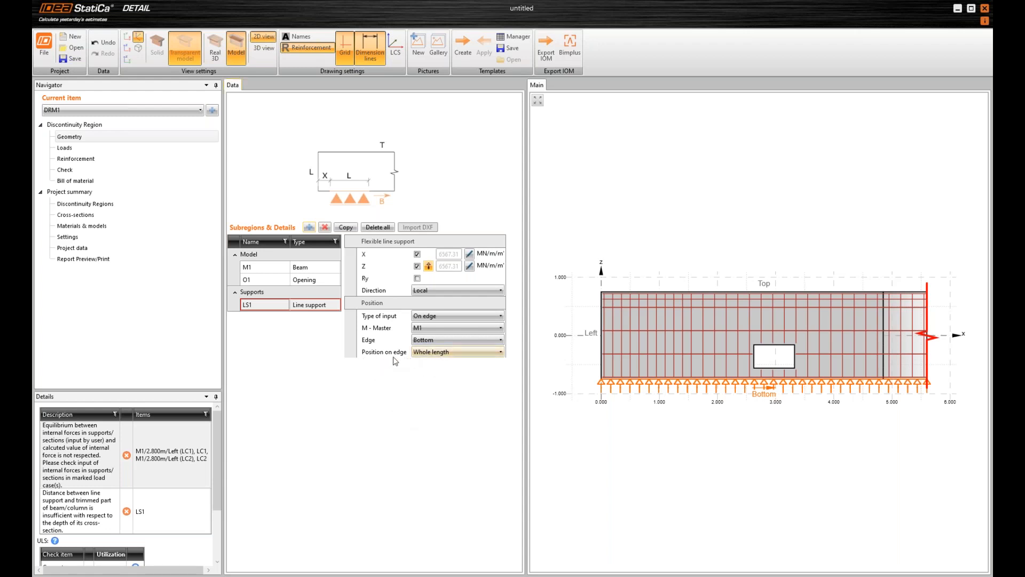
left_click(426, 352)
left_click(430, 373)
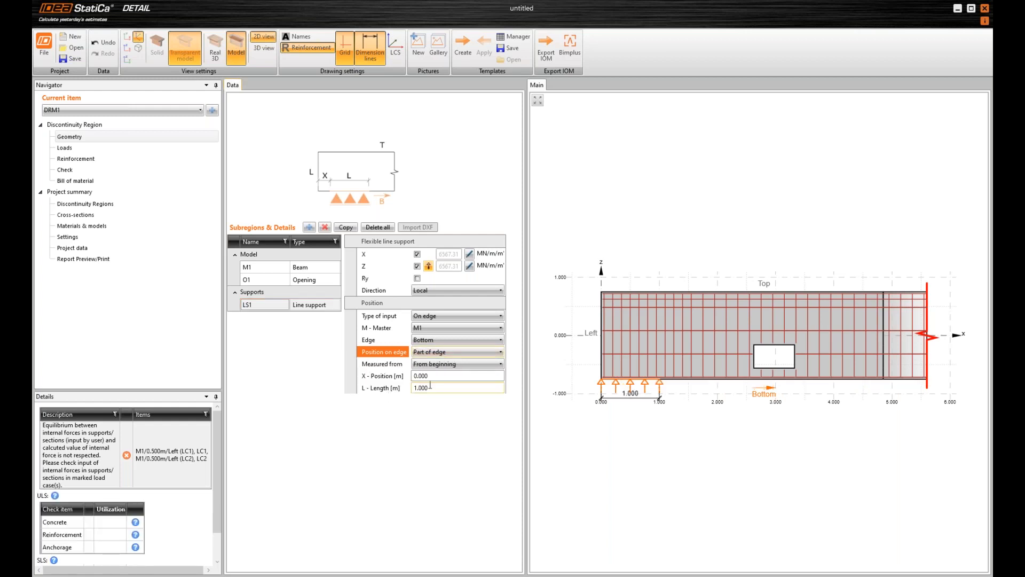
left_click(469, 389)
type("0.725")
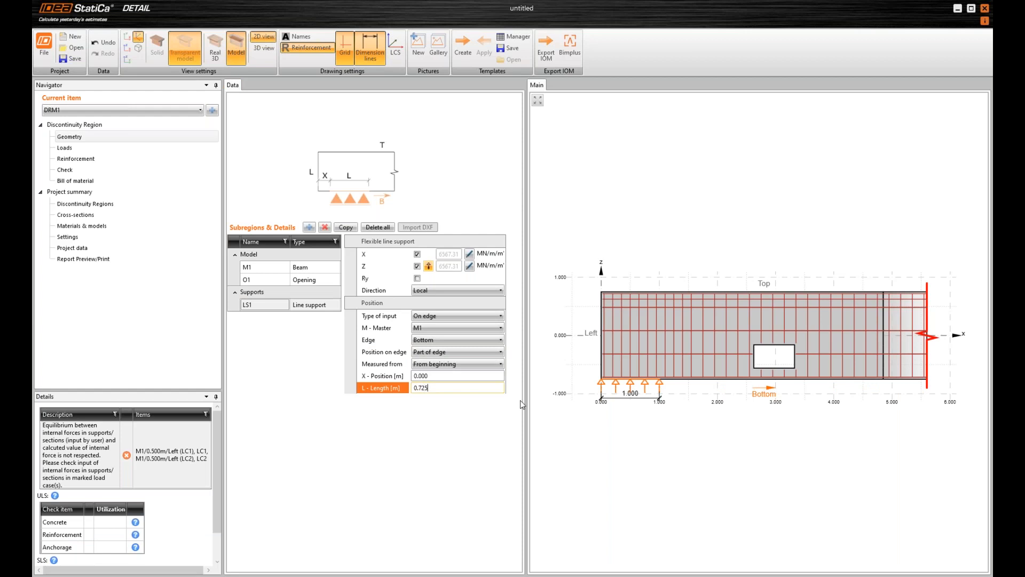
key("Return")
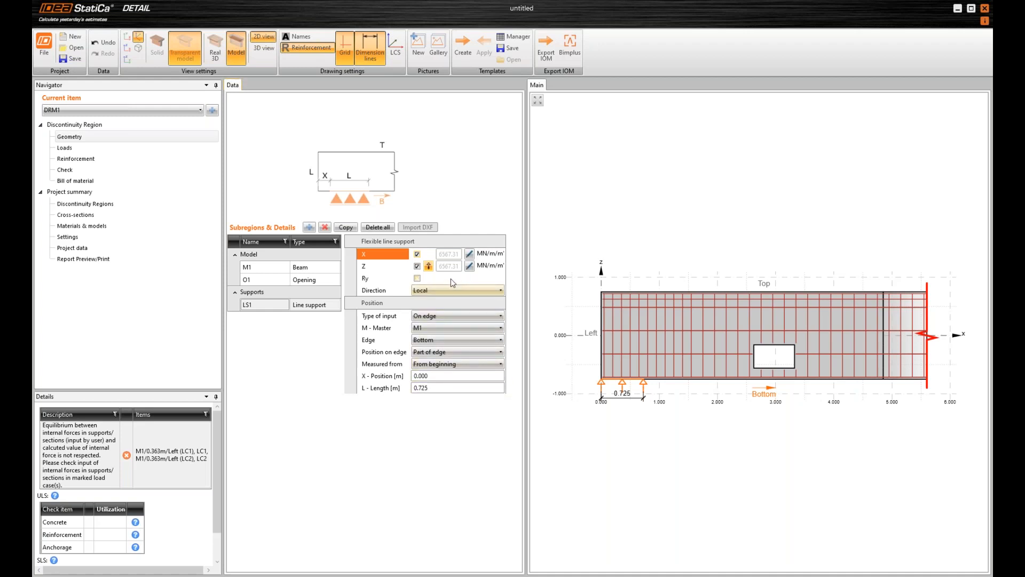
Turn off the line support's compression-only behaviour in Z and enable user-defined stiffness for X and Z
key("ctrl")
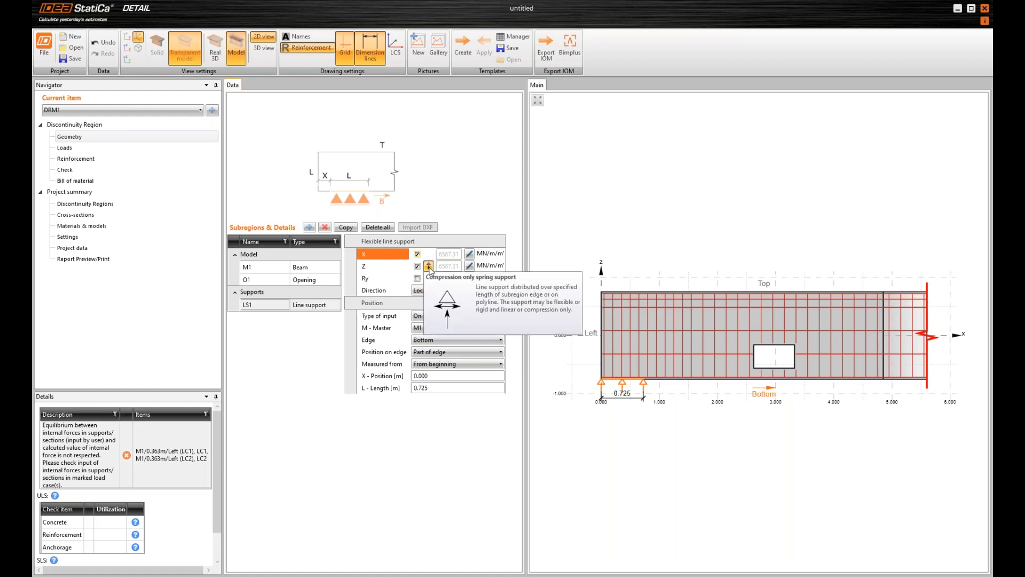
left_click(429, 267)
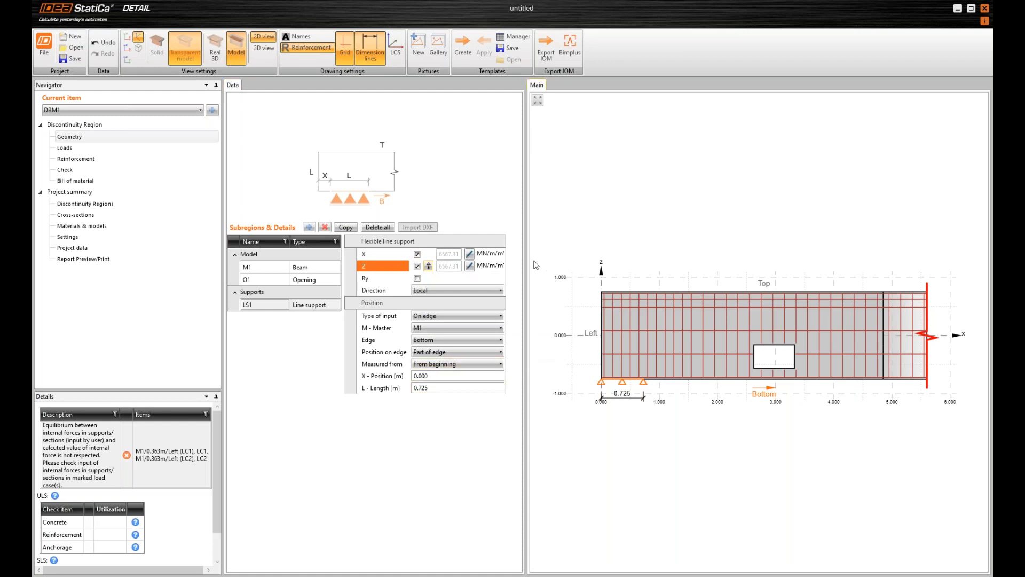
left_click(469, 254)
left_click(469, 266)
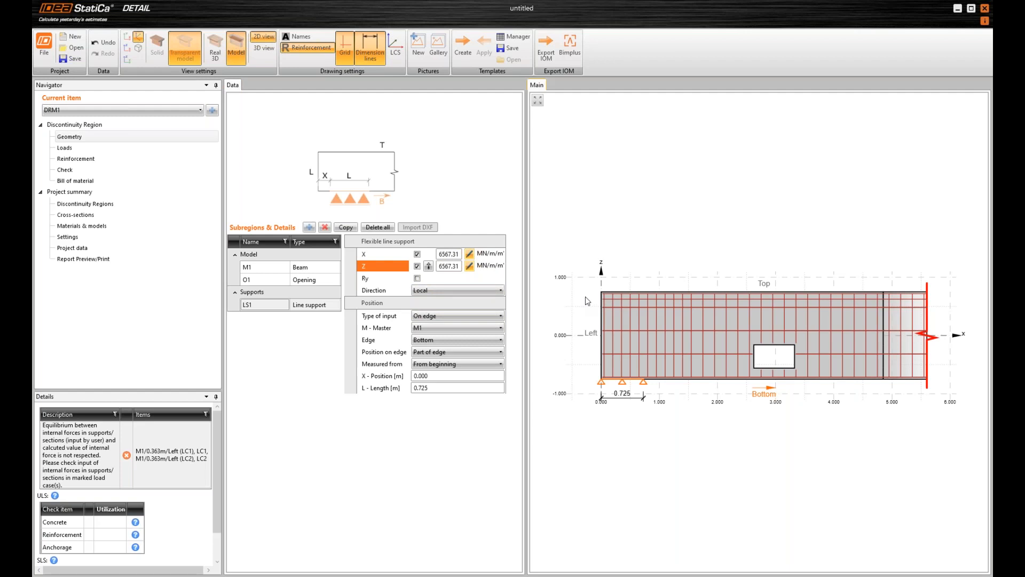
Set the user-defined stiffness of the line support to 450 in both the X and Z directions
left_click(459, 255)
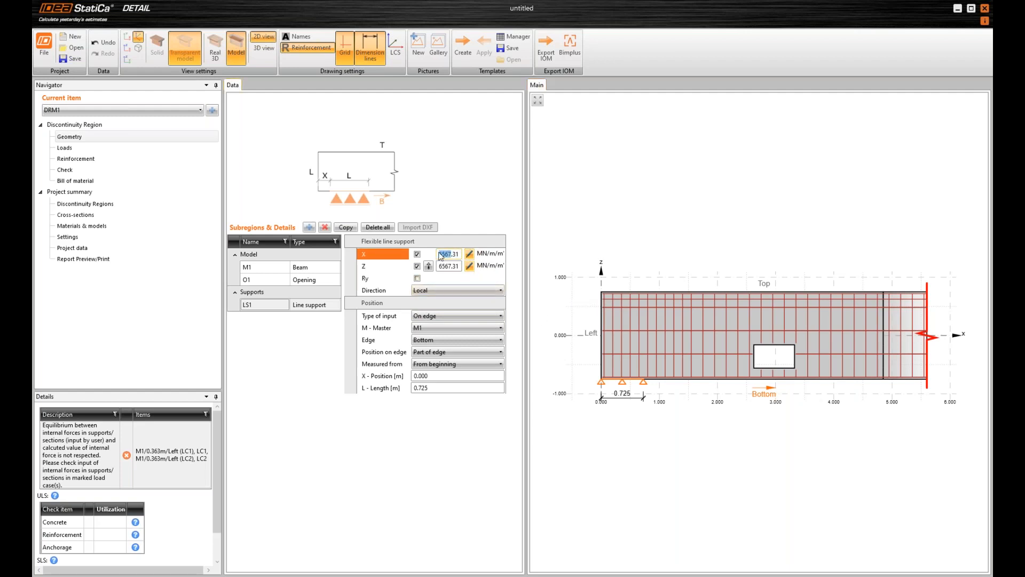
double_click(458, 254)
type("450")
left_click(449, 267)
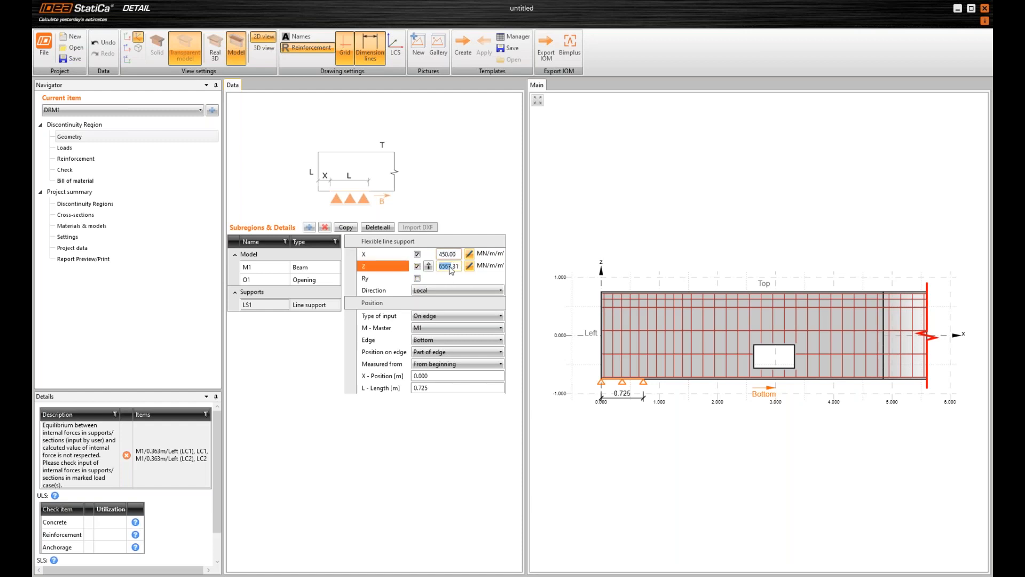
left_click_drag(460, 268, 403, 271)
type("450")
key("Tab")
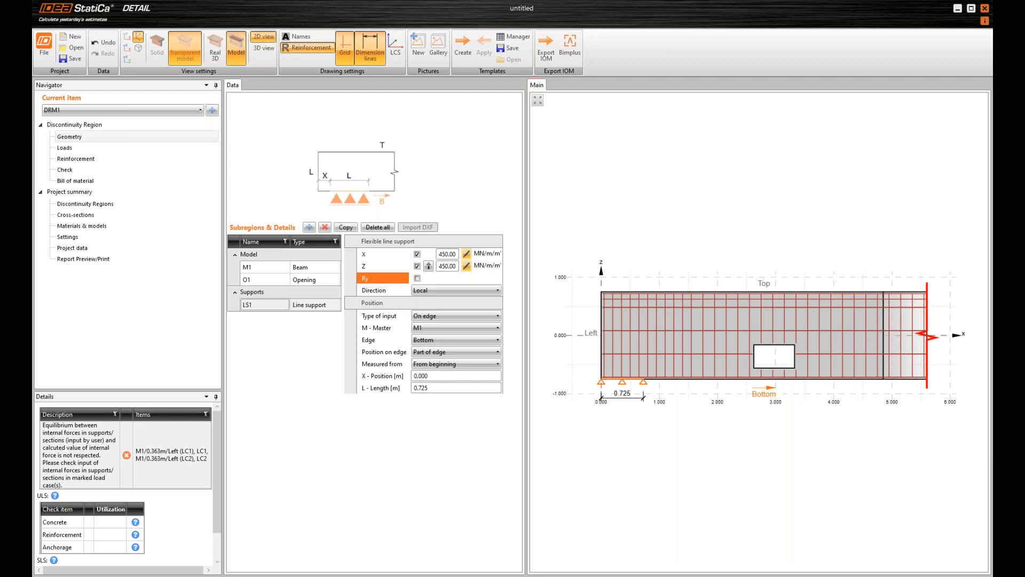
Review the loads and rules of the quasi-permanent and characteristic SLS combinations, C2 and C3
left_click(64, 148)
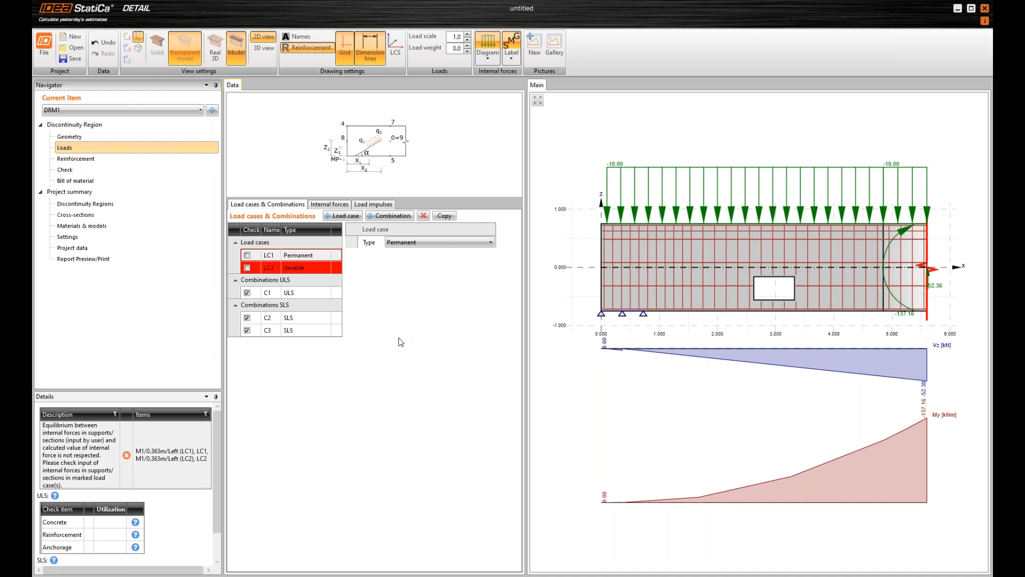
left_click(237, 318)
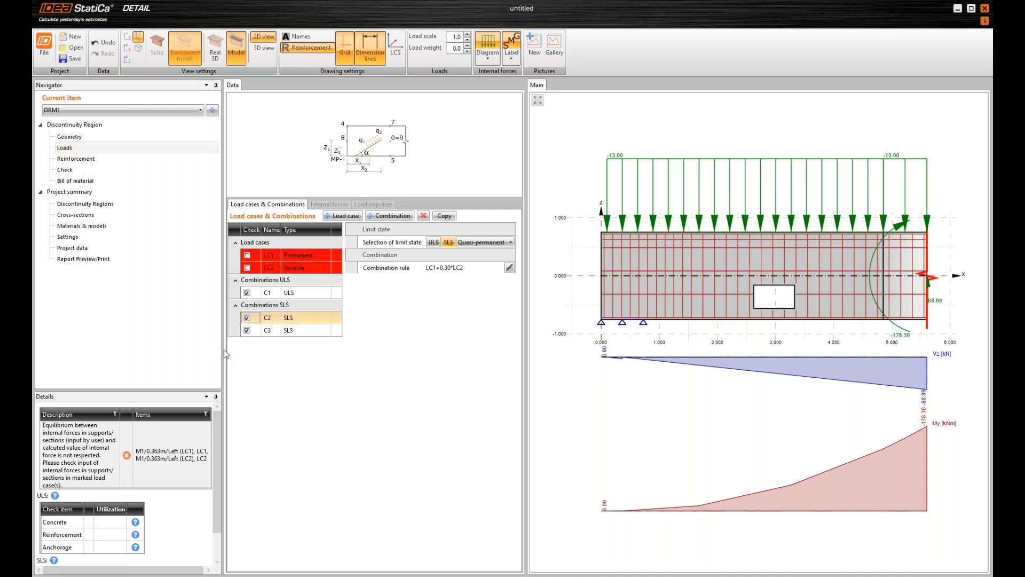
left_click(234, 332)
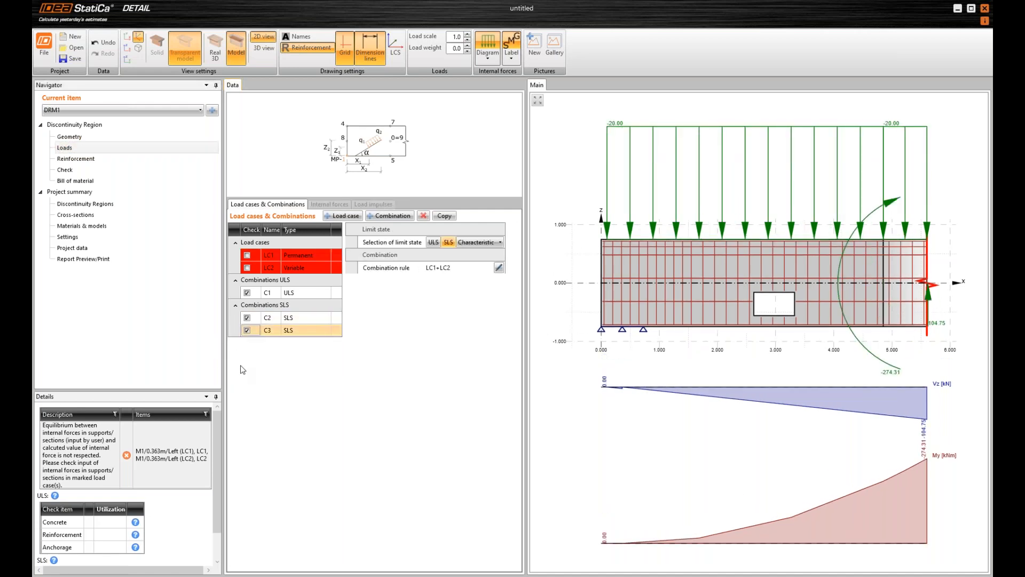
Set the line load in load case LC1 to -32.4 kN/m, starting at X-position 0.363 m on the top edge
left_click(234, 256)
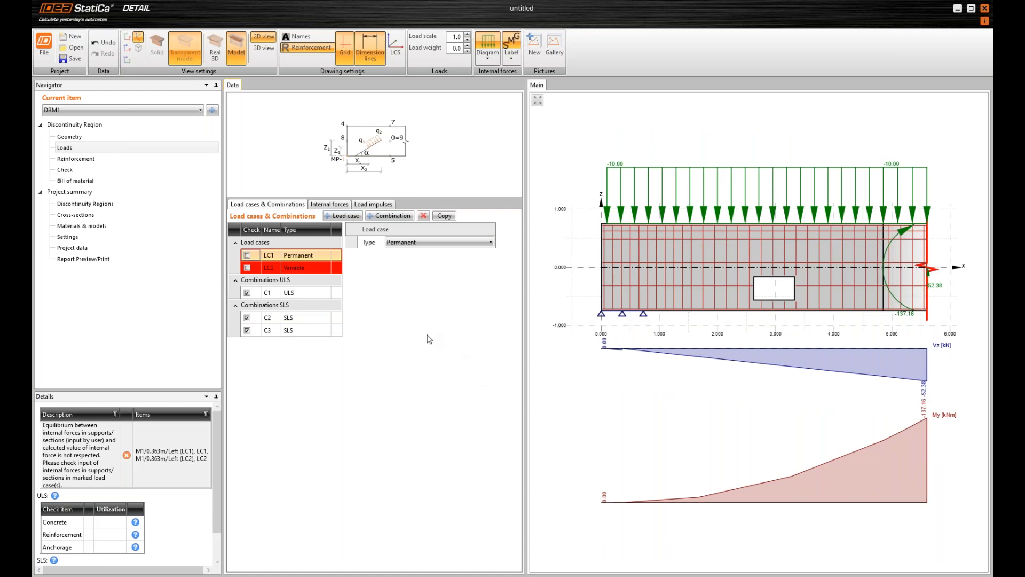
left_click(380, 207)
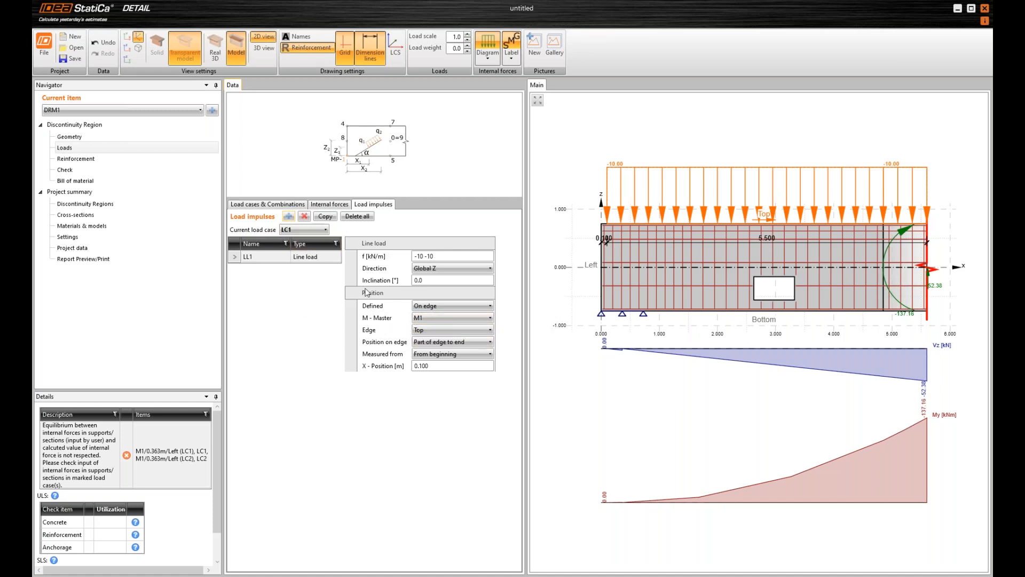
left_click(375, 258)
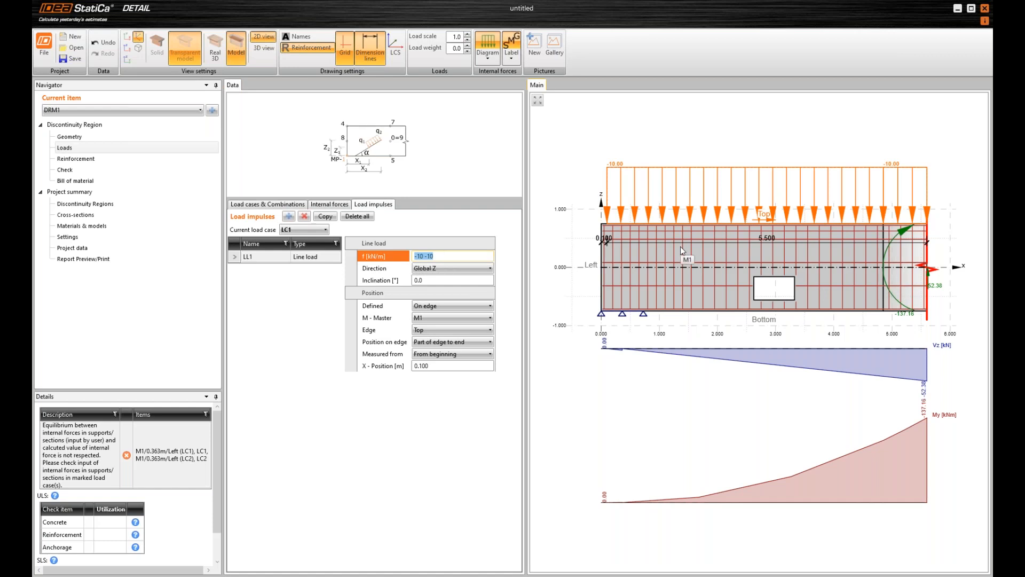
type("-")
key("Return")
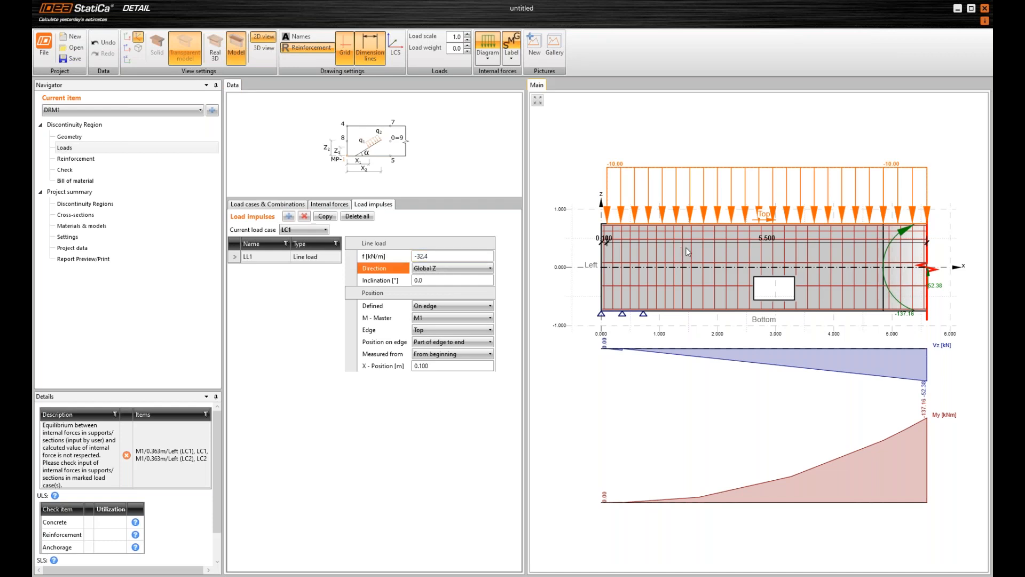
left_click(443, 366)
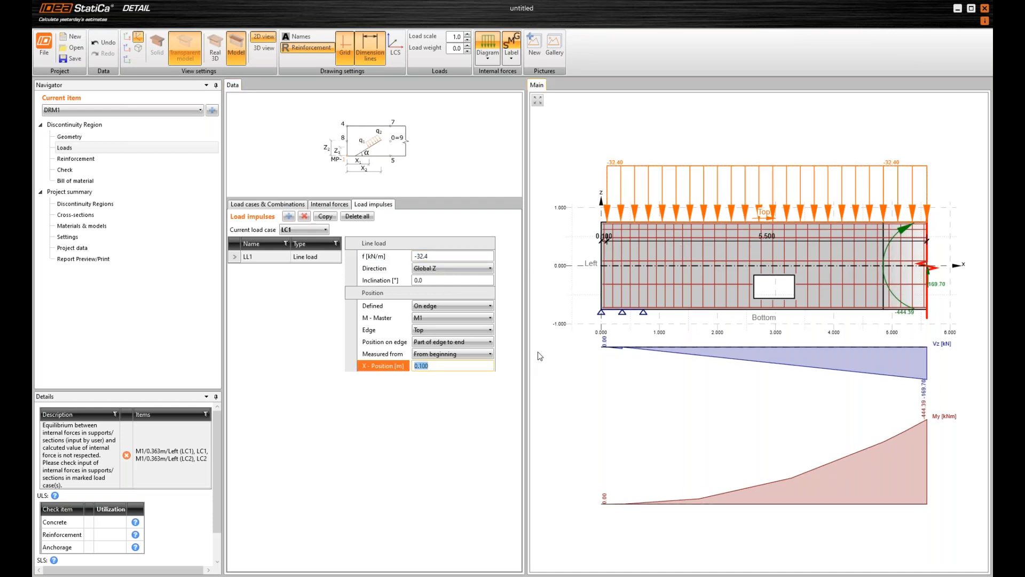
type("0.363")
key("Return")
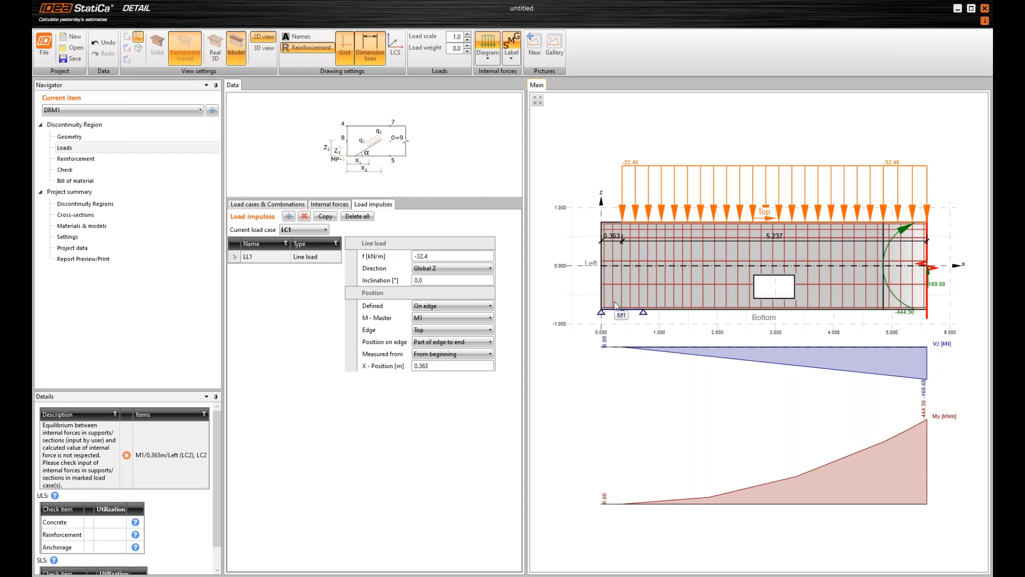
Set the line load in load case LC2 to -11.7 kN/m, starting at X-position 0.363 m on the top edge
left_click(297, 231)
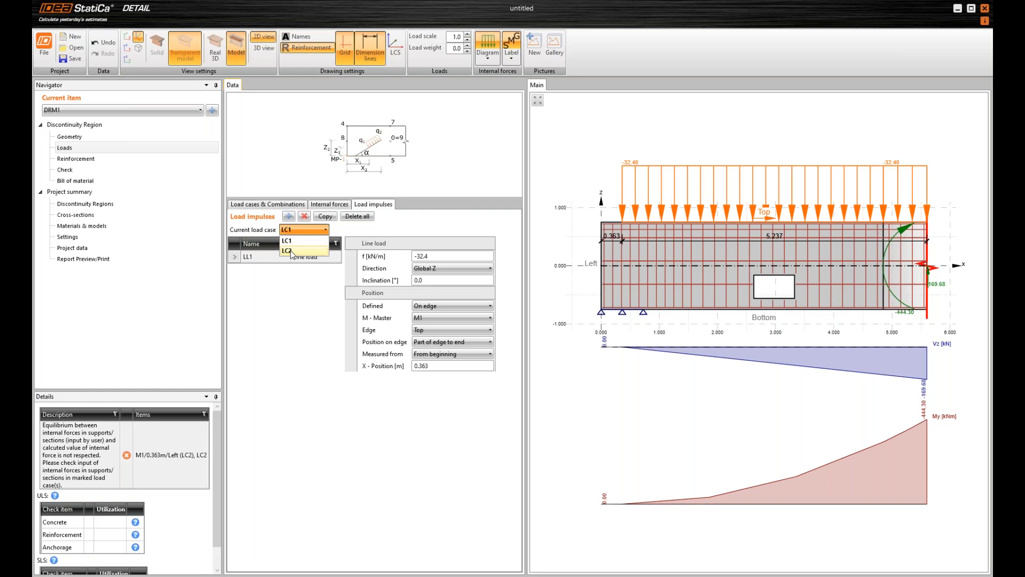
left_click(292, 251)
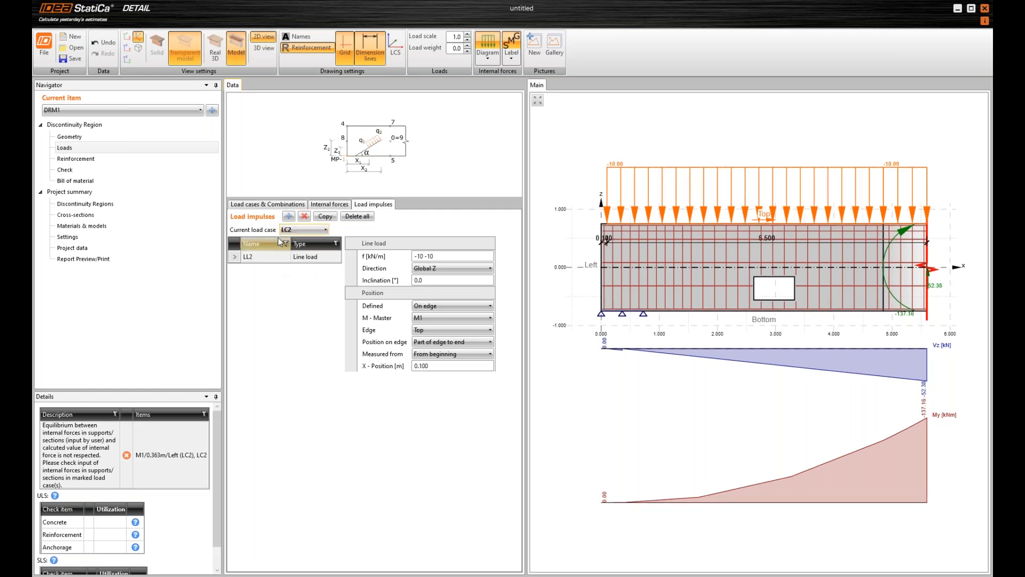
left_click(439, 257)
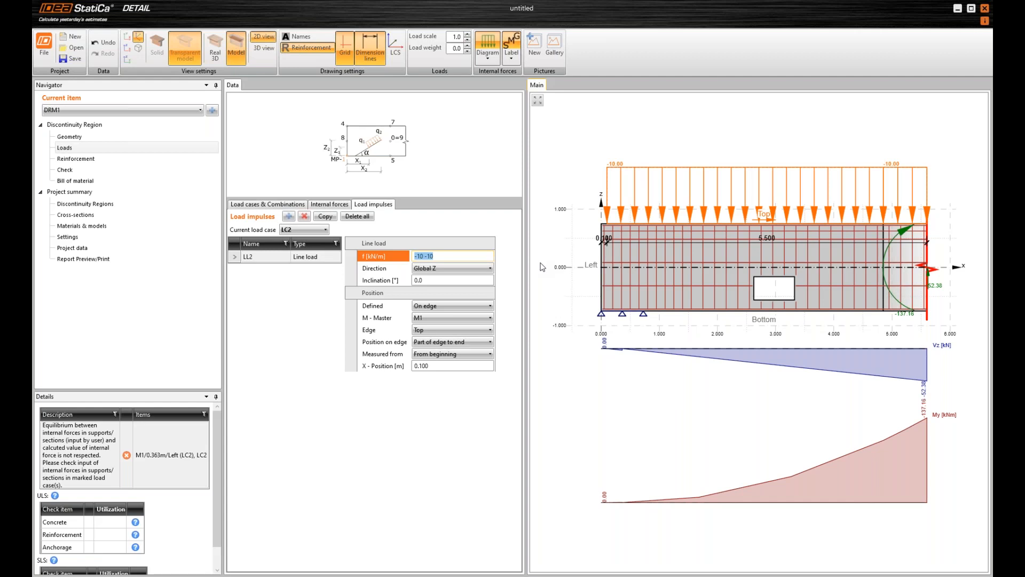
type("-11.7")
key("Return")
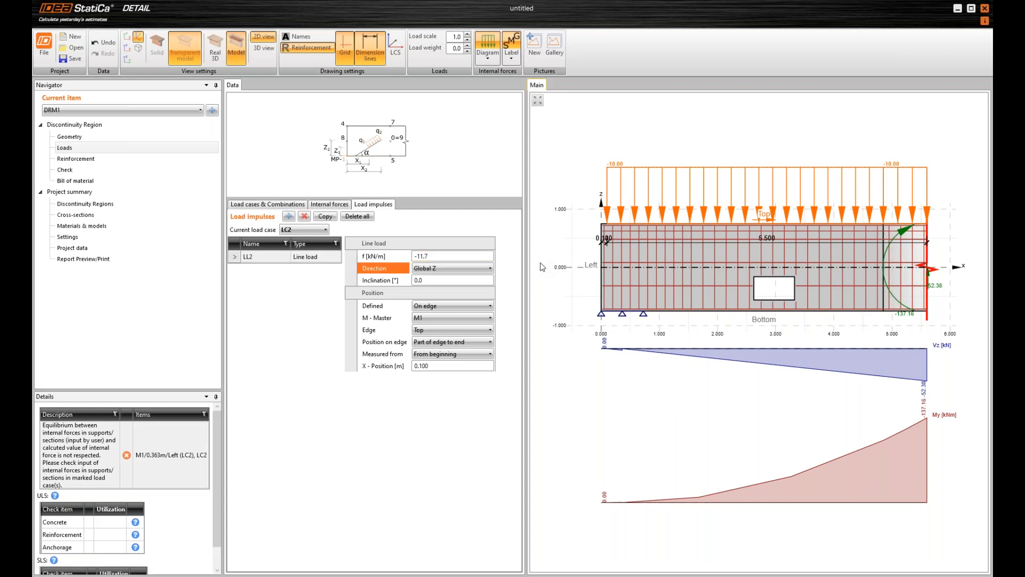
left_click(374, 367)
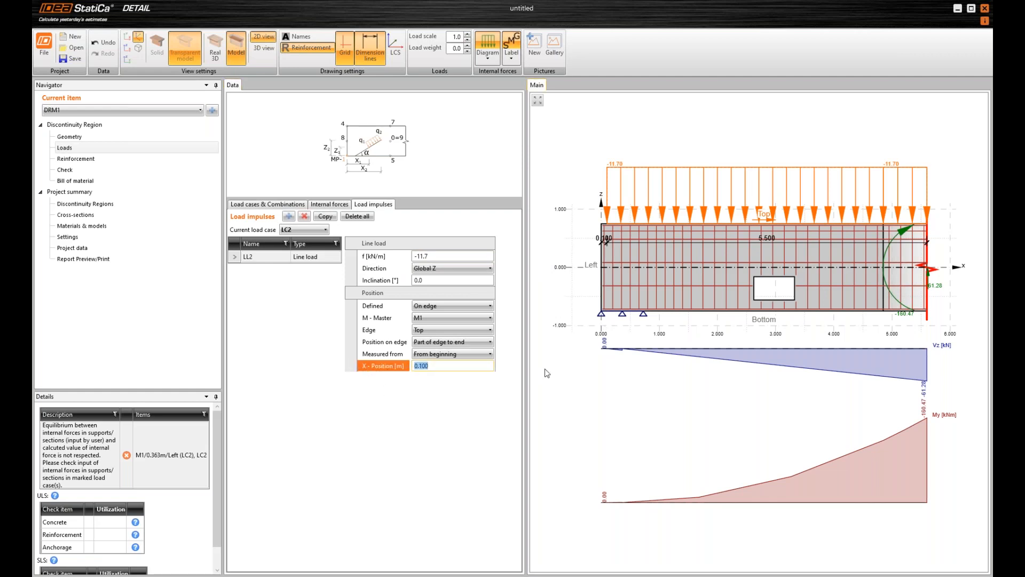
type("0.363")
key("Return")
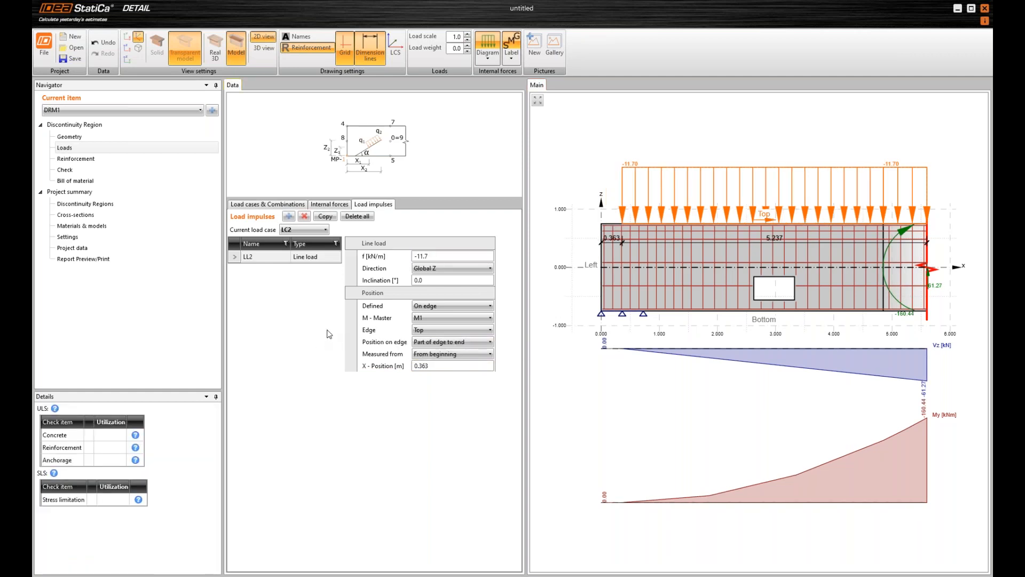
For load case LC1, enter a shear force Vz of 261 kN on the right side of the support section
left_click(296, 230)
left_click(297, 240)
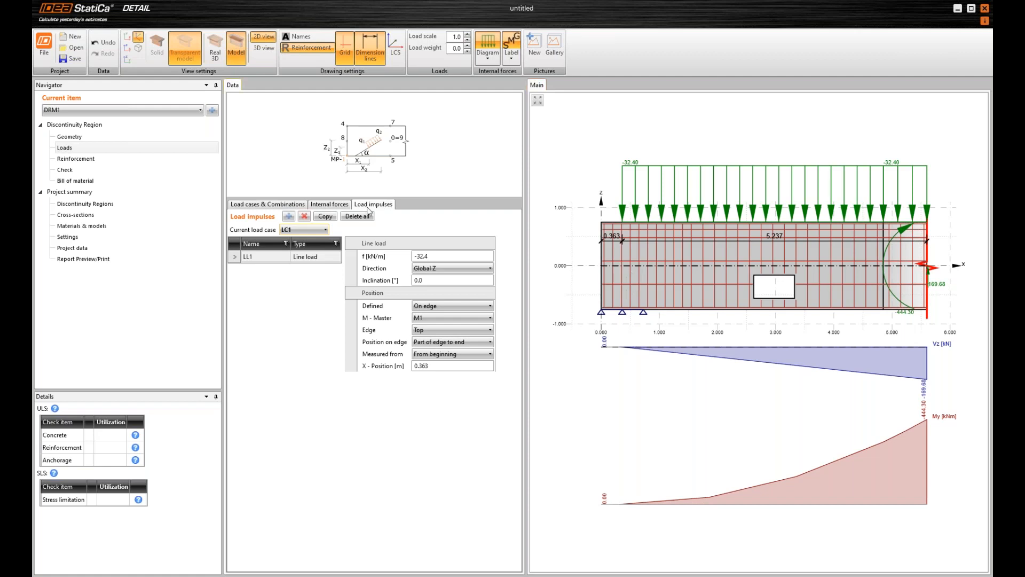
left_click(330, 205)
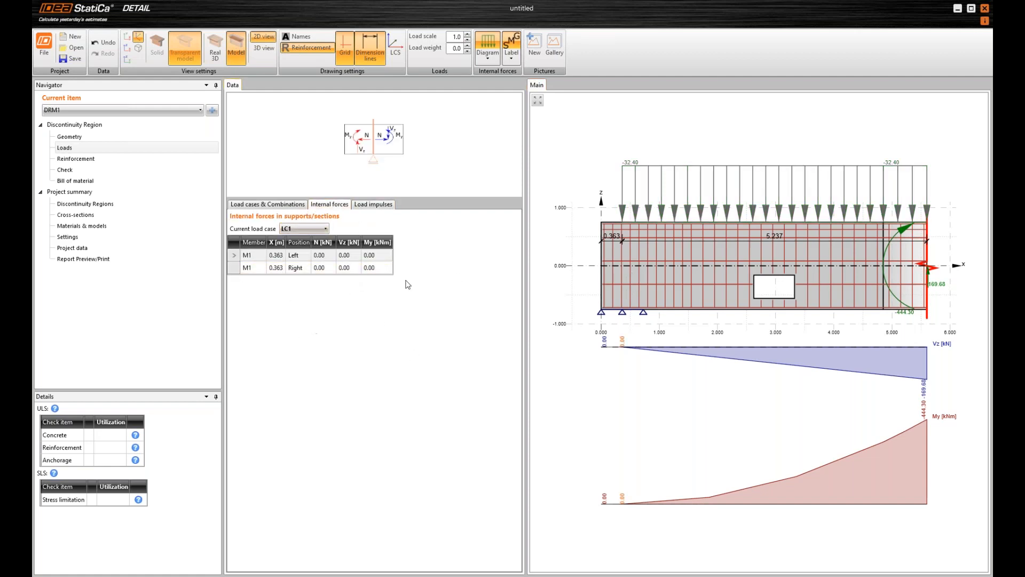
left_click(353, 270)
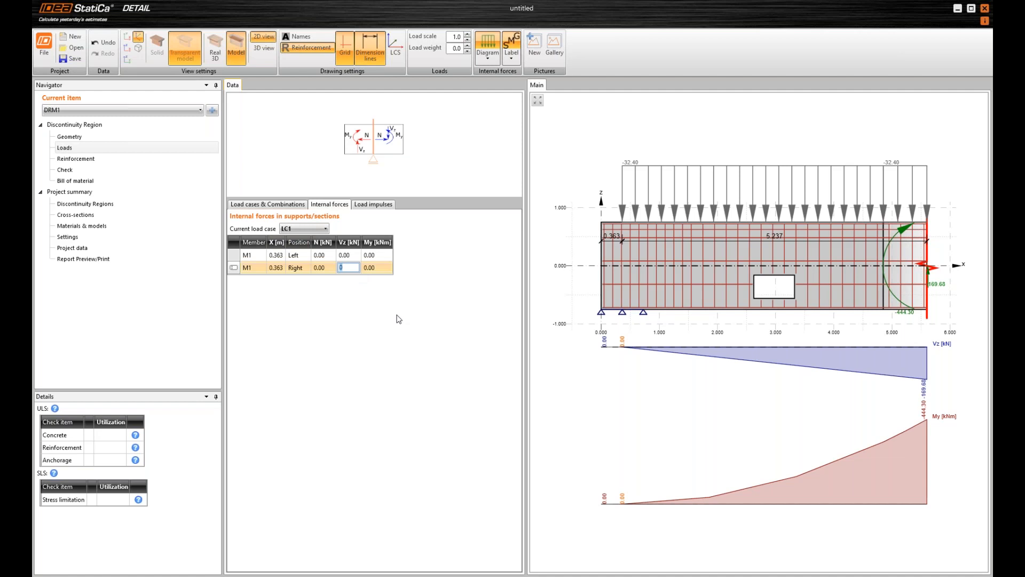
type("261")
For load case LC2, enter a shear force Vz of 73.4 kN on the right side of the support section
left_click(300, 229)
left_click(293, 242)
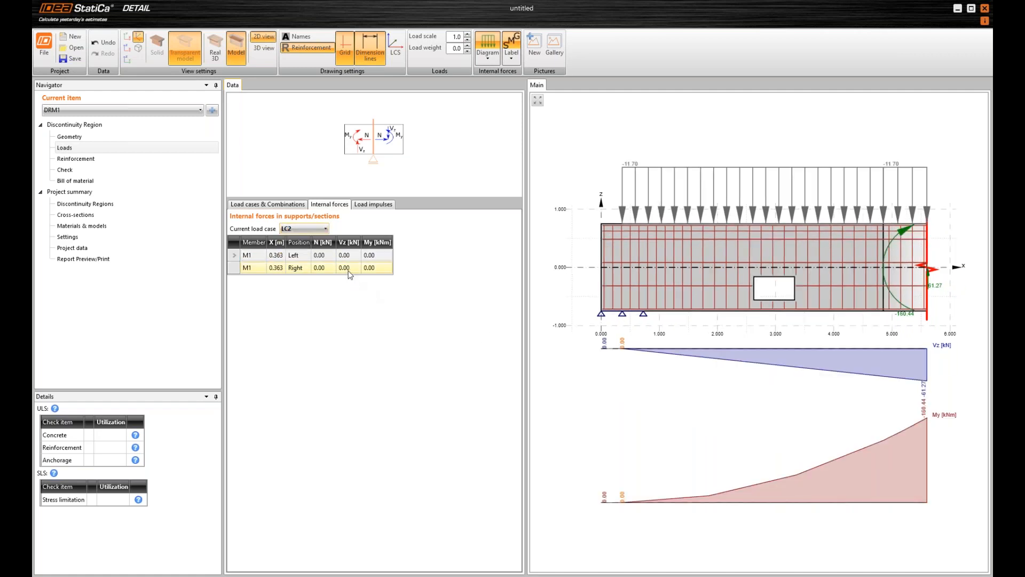
left_click(348, 268)
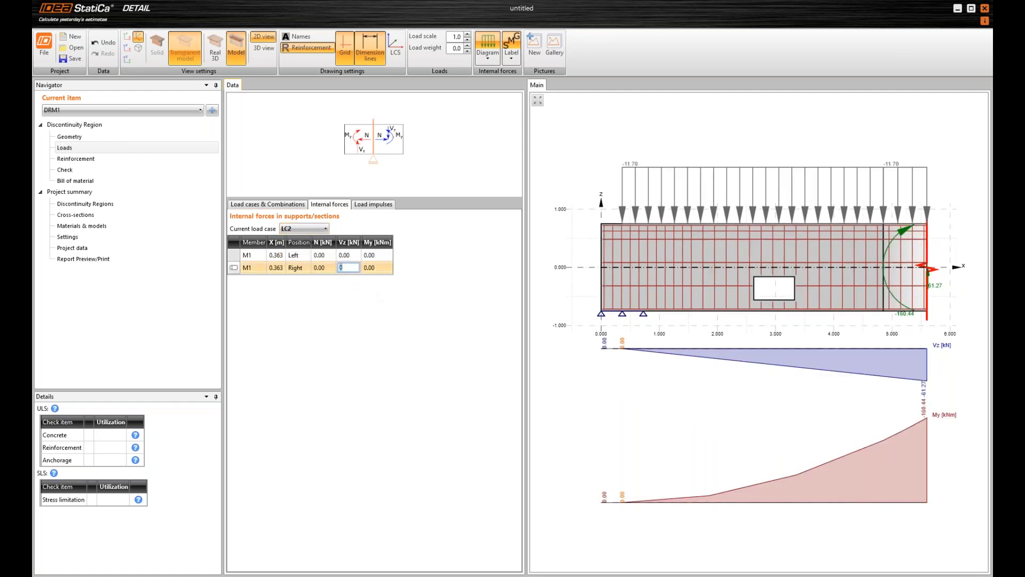
type("73.4")
key("Tab")
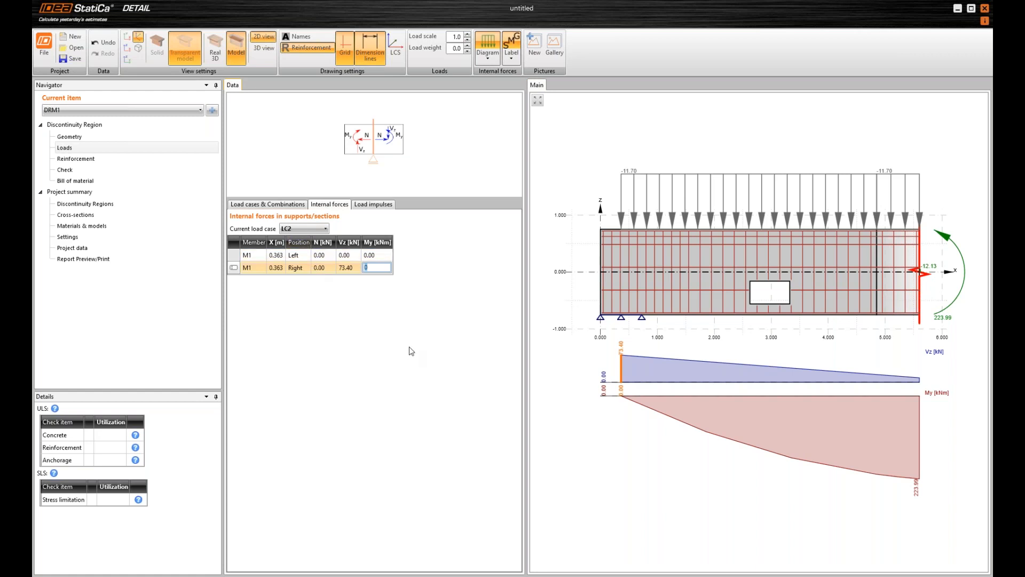
Examine the combination rules, loads and internal force diagrams of ULS combination C1 and SLS combinations C2 and C3
left_click(291, 205)
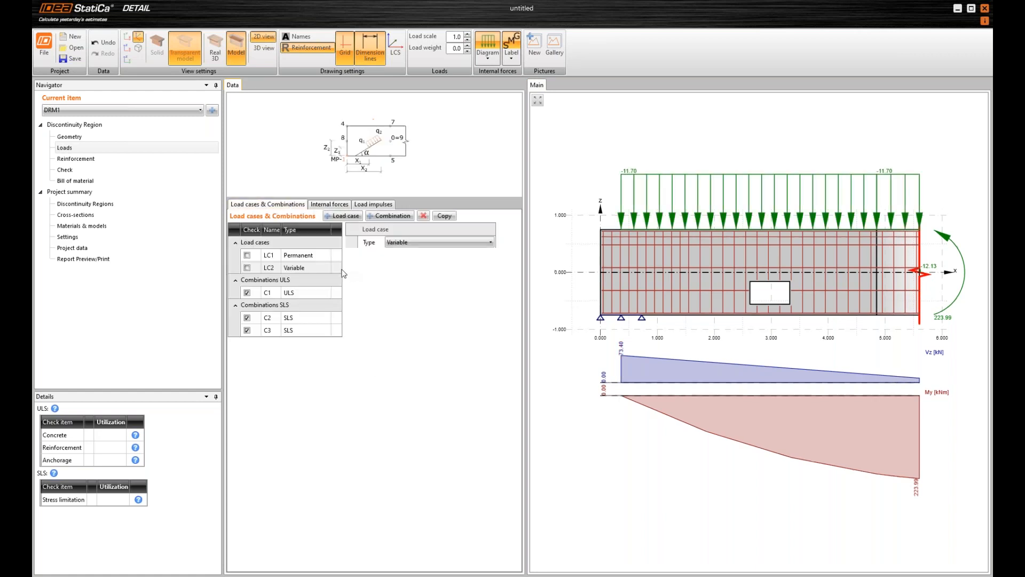
left_click(238, 293)
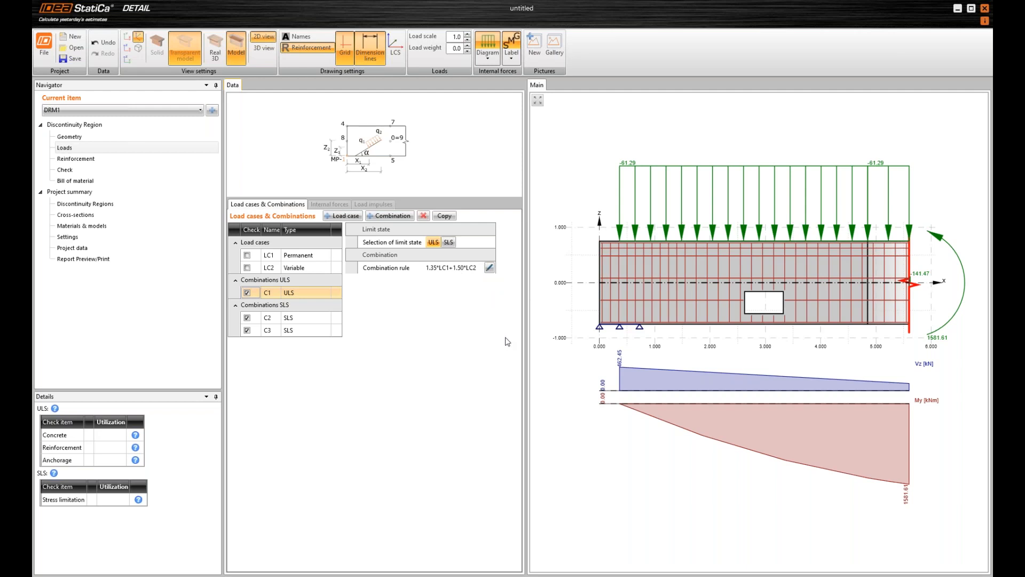
left_click(278, 318)
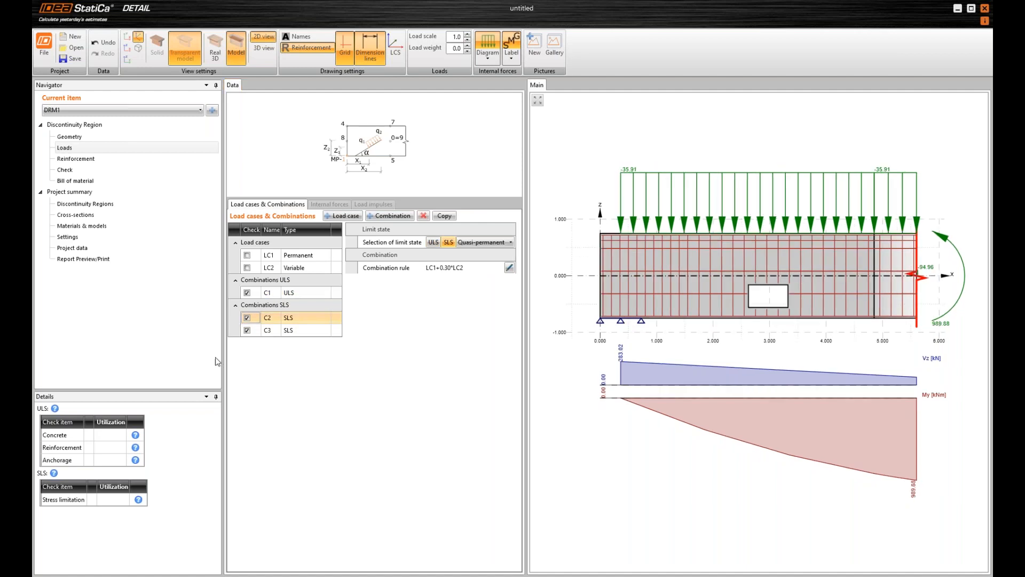
left_click(233, 330)
left_click(234, 320)
left_click(232, 331)
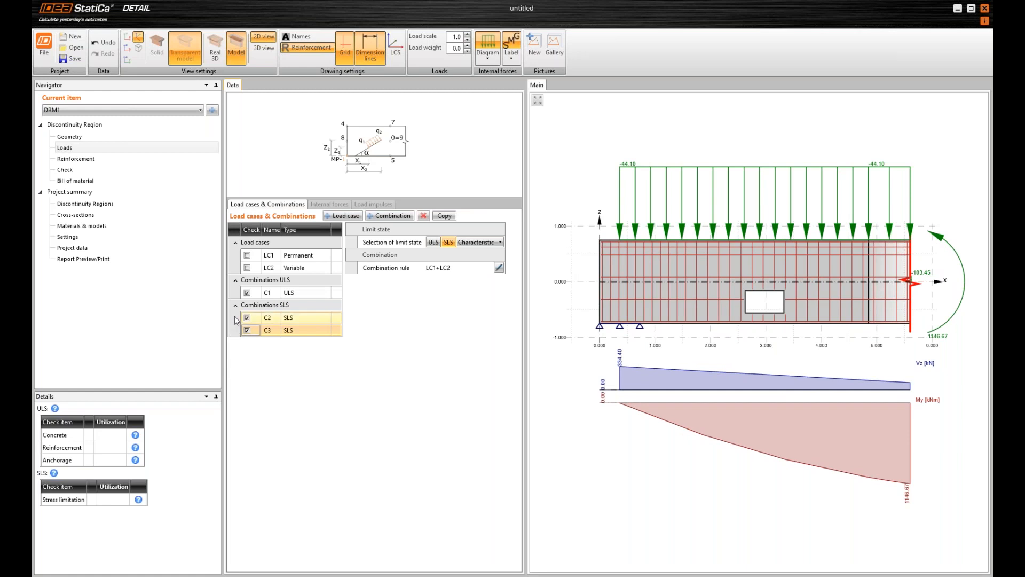
left_click(236, 319)
left_click(238, 295)
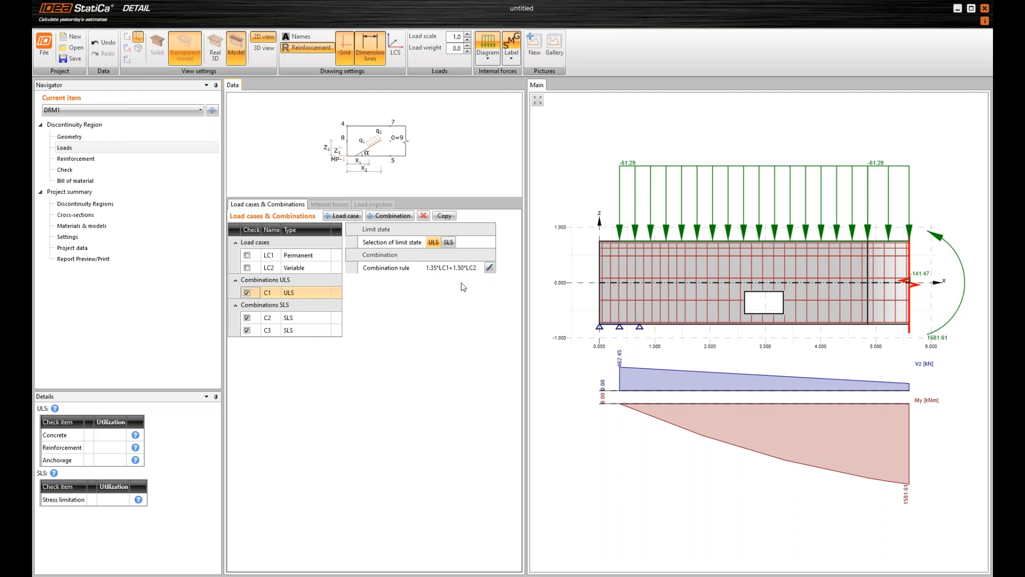
left_click(238, 317)
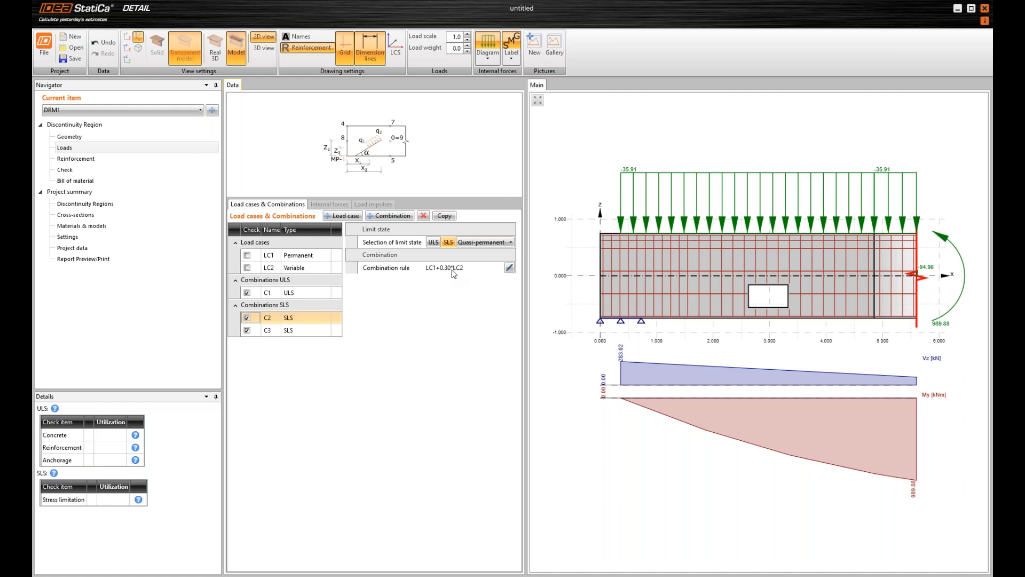
left_click(242, 334)
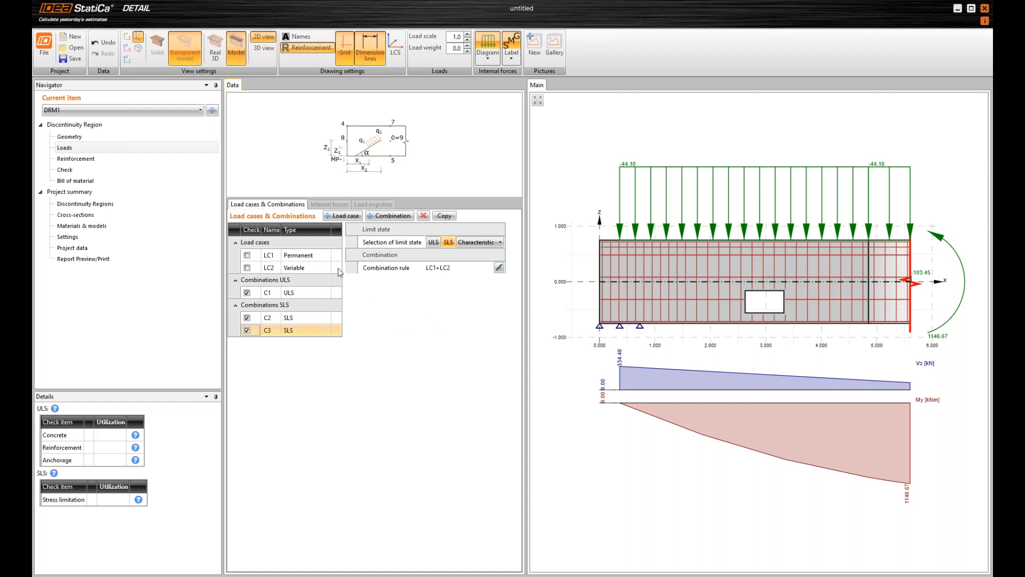
Run the linear analysis and topology optimization for combination C1 and switch to reinforcement input with the optimization result overlaid
left_click(76, 159)
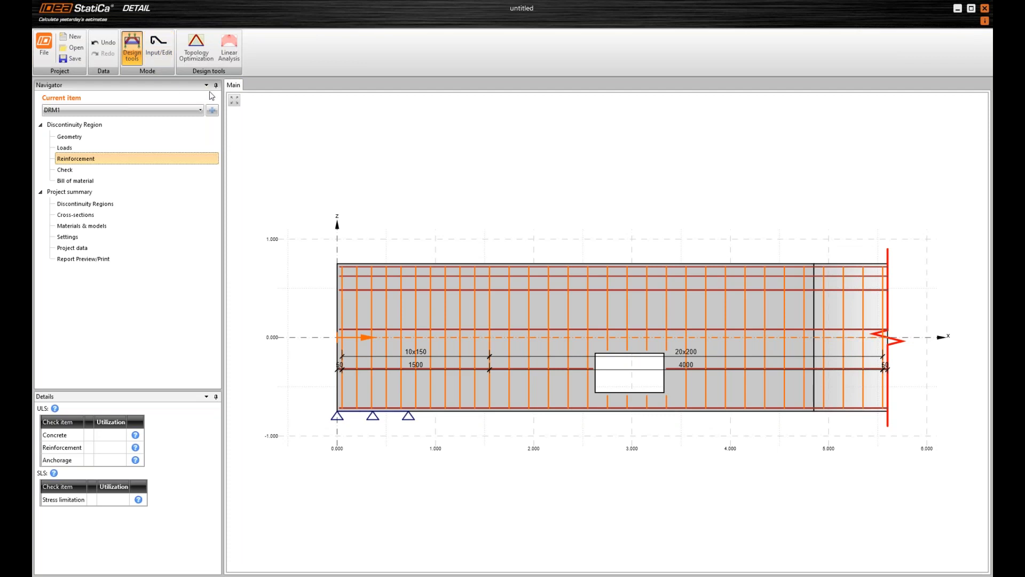
left_click(229, 51)
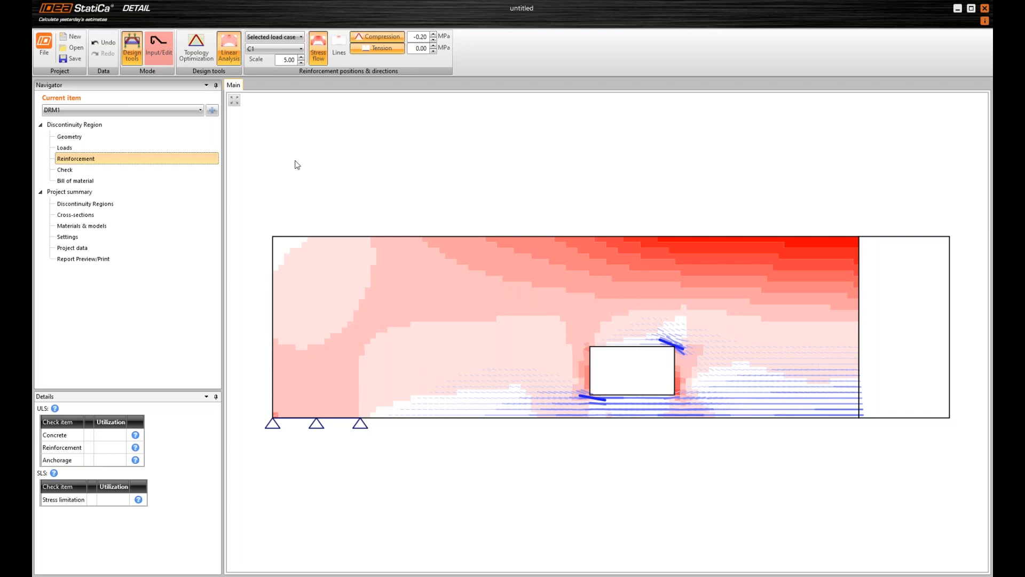
left_click(196, 53)
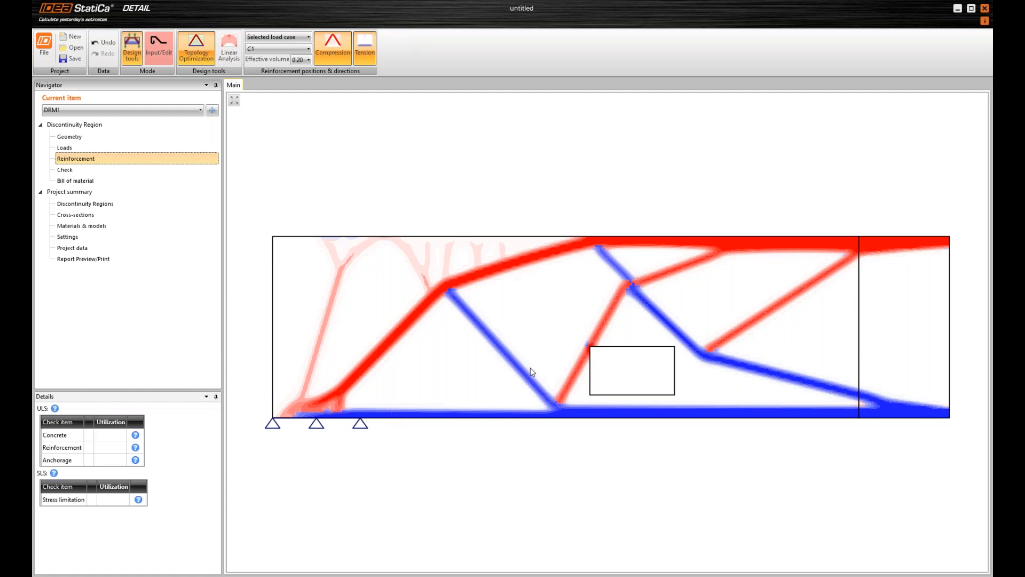
left_click(156, 50)
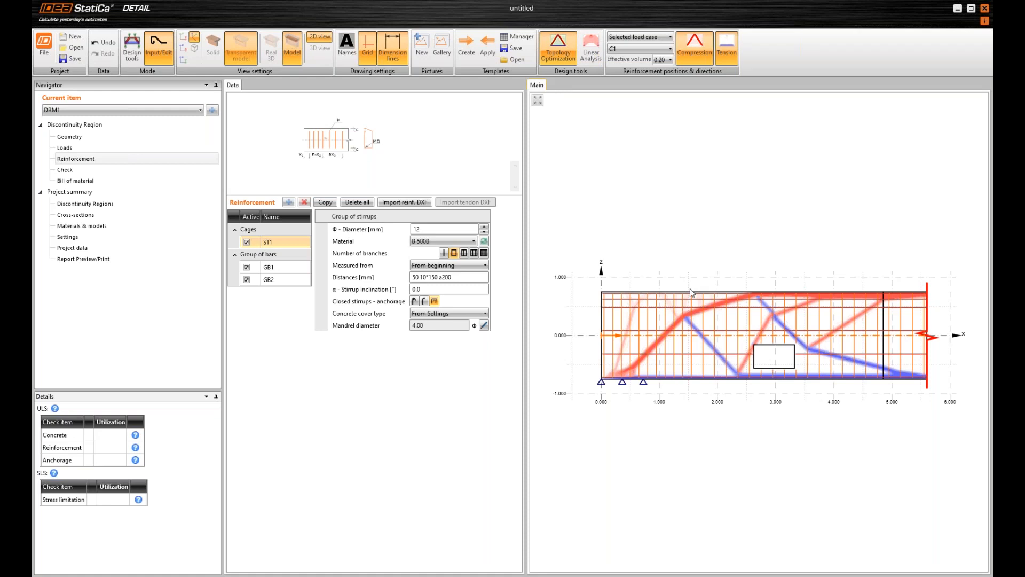
Hide the topology optimization result and set the diameter of stirrup group ST1 to 14 mm
left_click(559, 55)
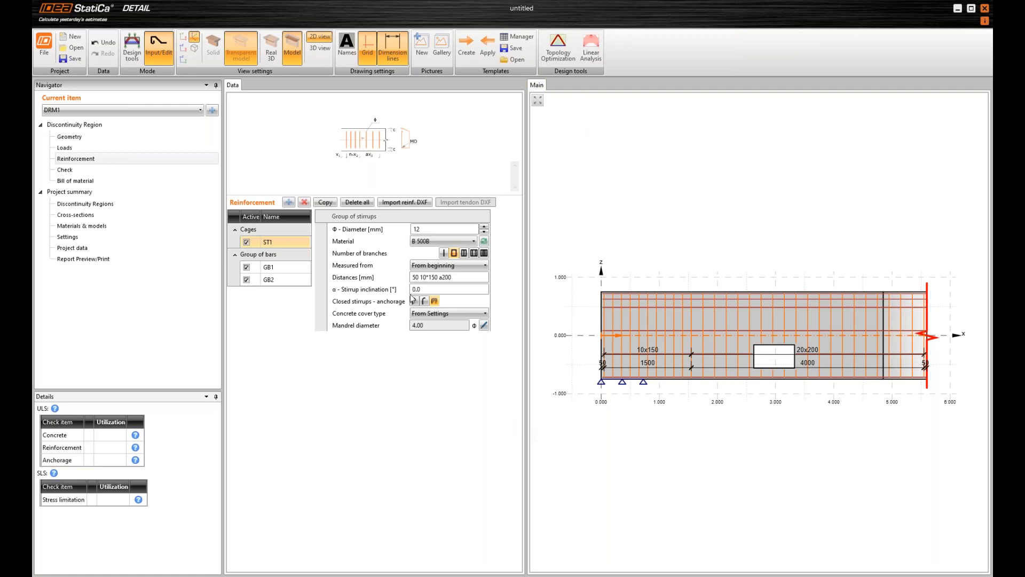
left_click(428, 229)
type("14")
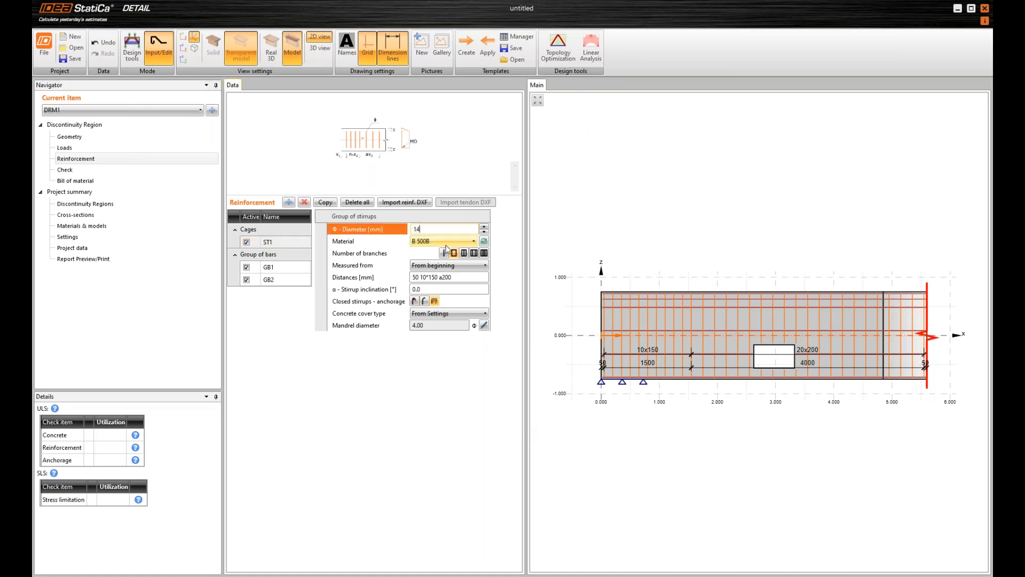
key("Tab")
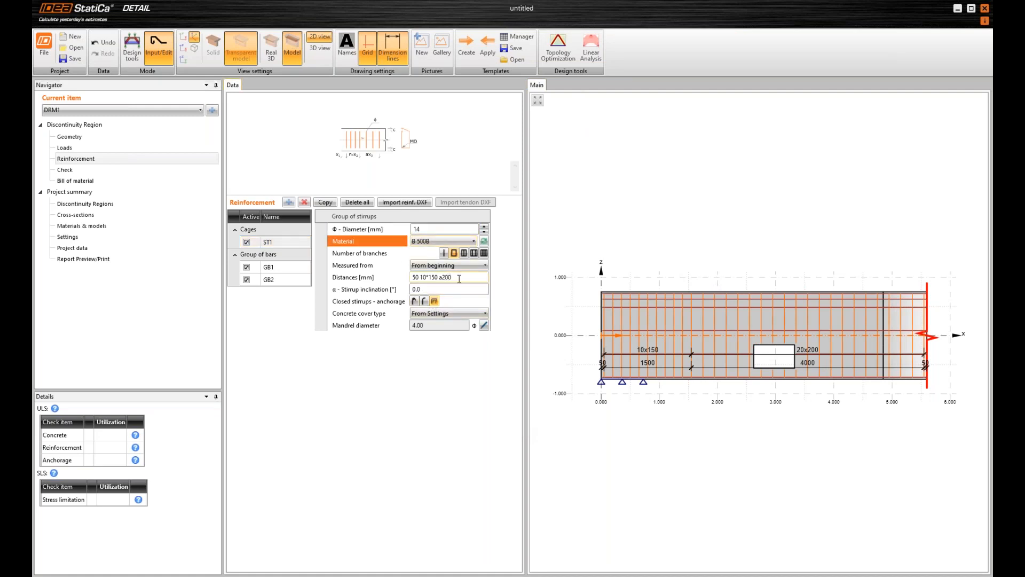
Set the distances of stirrup group ST1 to 775 14*125 a150, measured from the beginning
left_click(438, 278)
type("775")
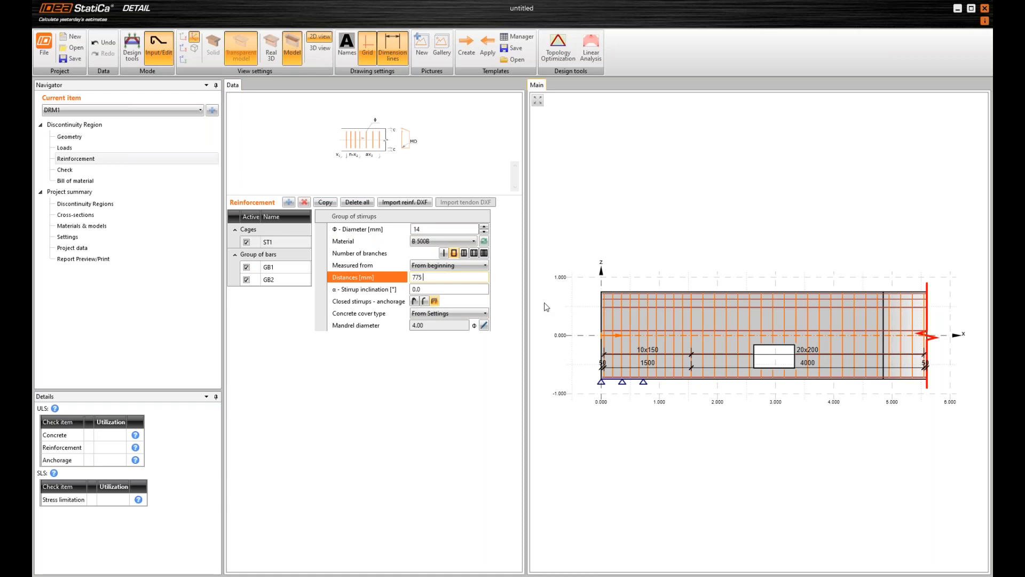
type(" 14*125 a150")
key("Tab")
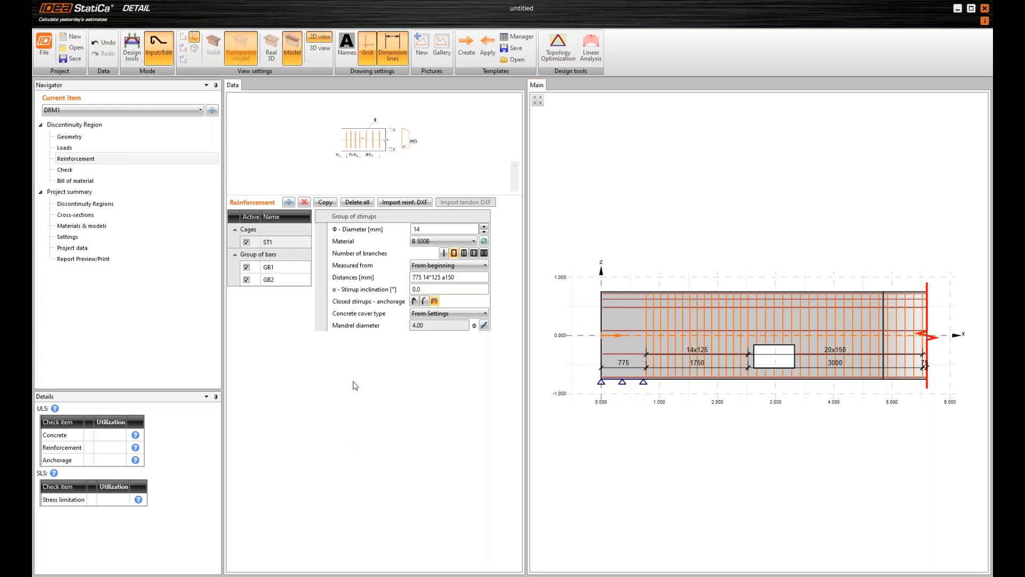
Set bottom bar group GB1 to one layer of three 25 mm bars with a U-shaped loop anchorage at the beginning
left_click(233, 266)
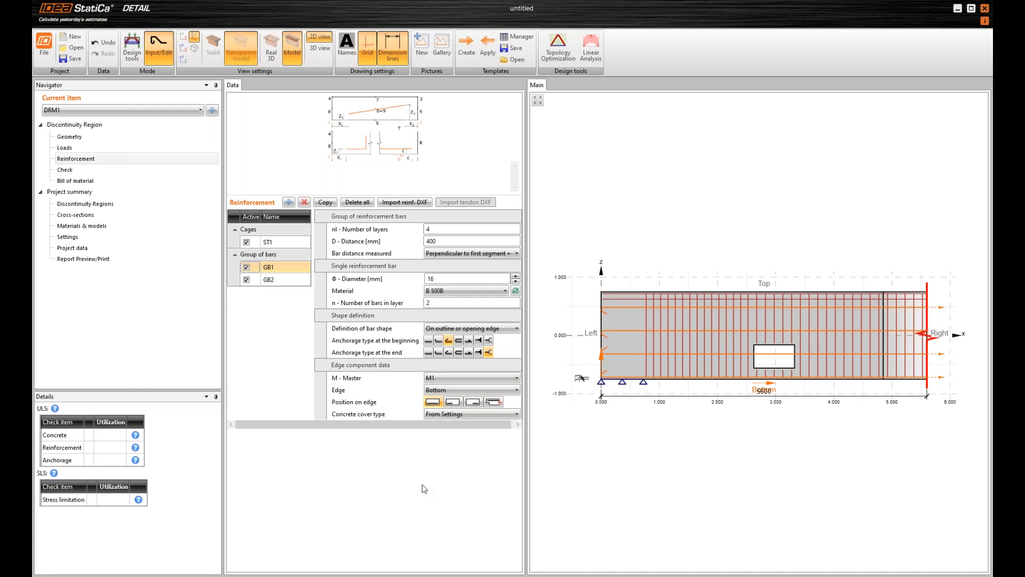
left_click(437, 229)
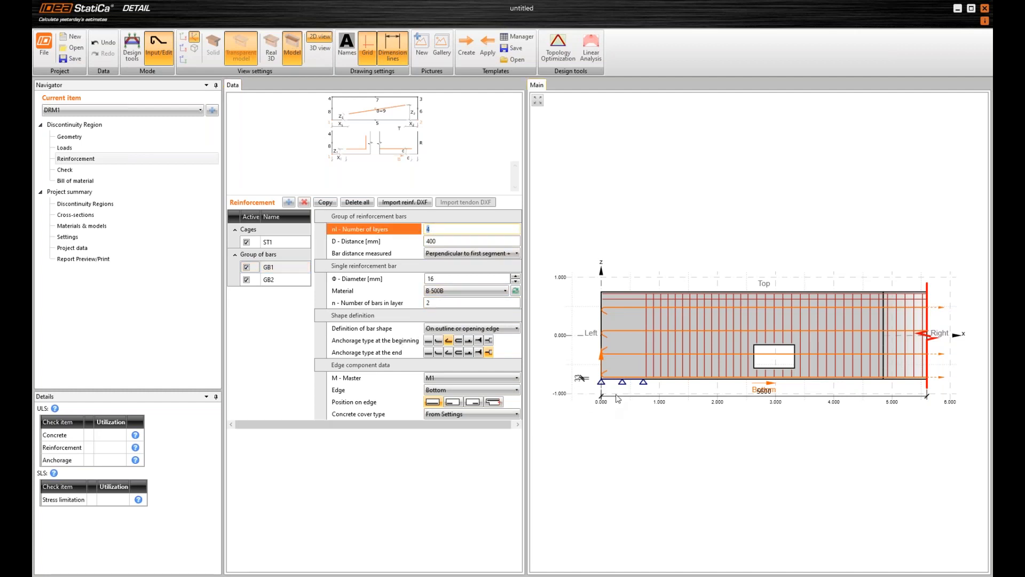
type("1")
key("Return")
type("25")
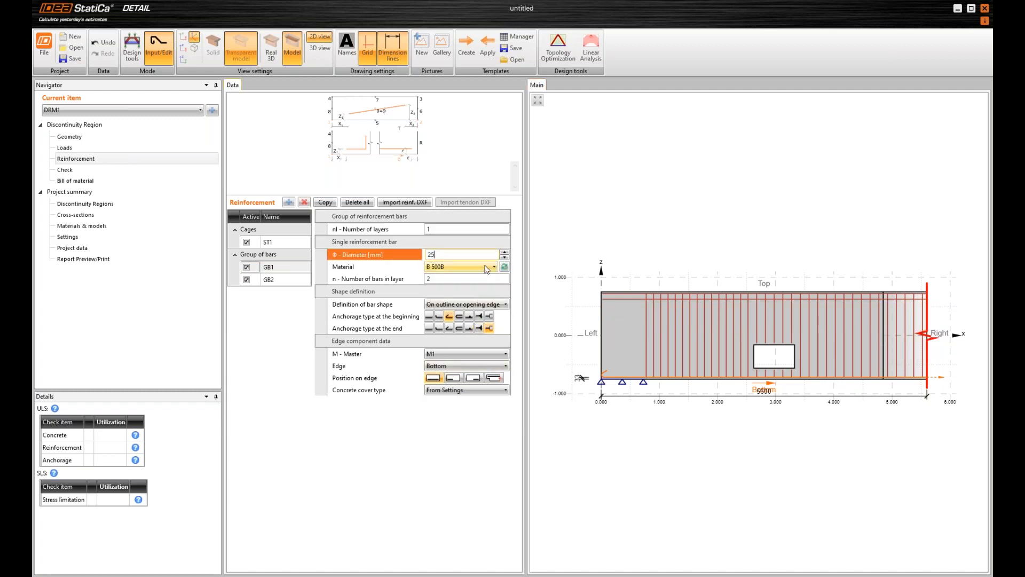
key("Return")
left_click(433, 277)
type("3")
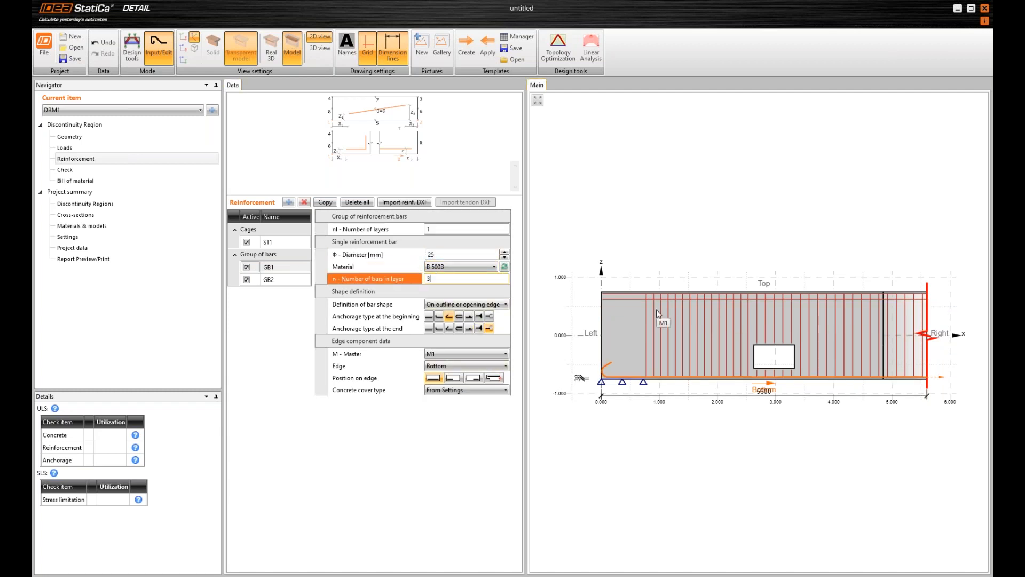
key("Return")
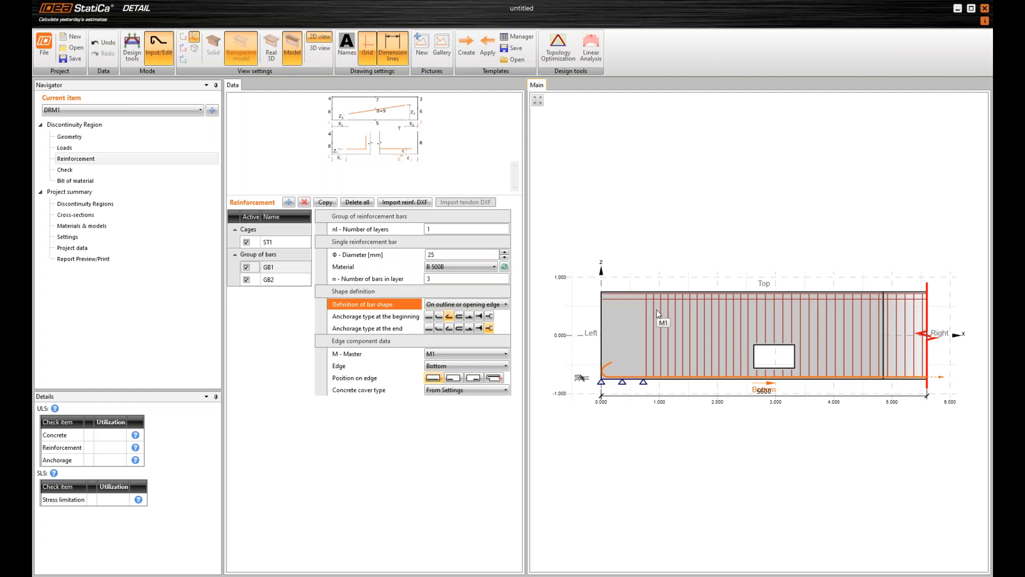
left_click(459, 317)
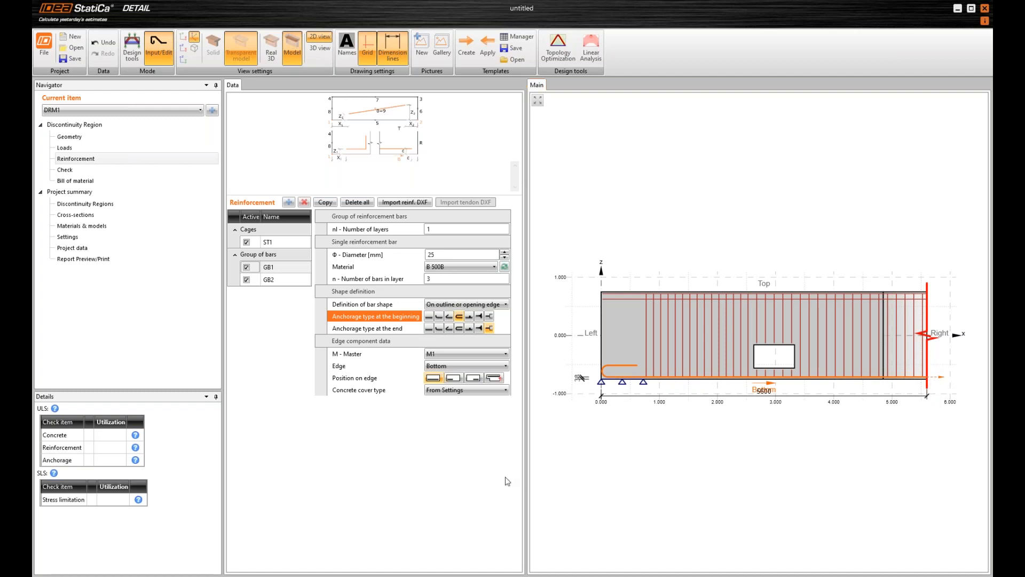
Set top bar group GB2 to three 25 mm bars with straight anchorage at the beginning
left_click(245, 283)
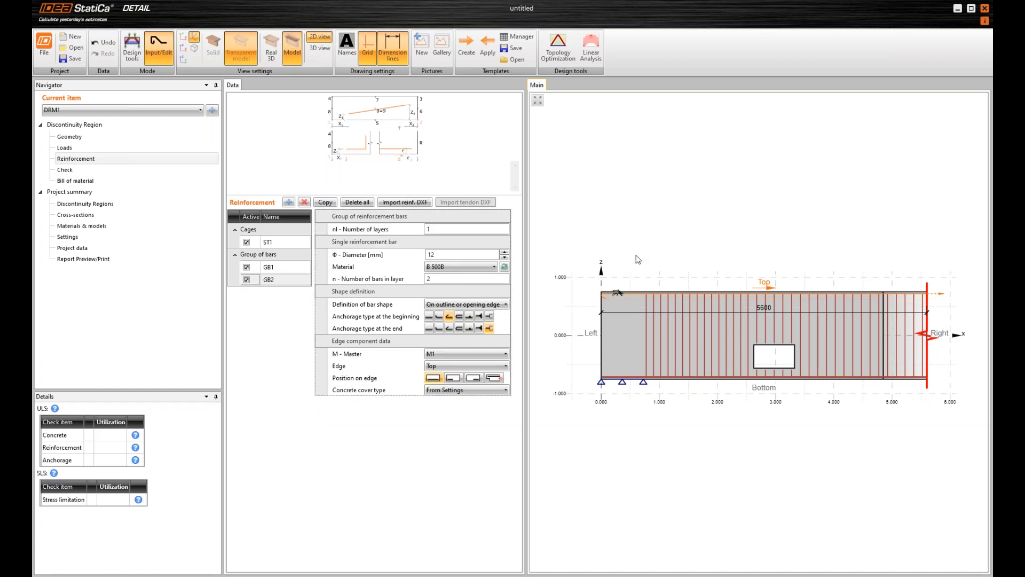
left_click(469, 255)
type("25")
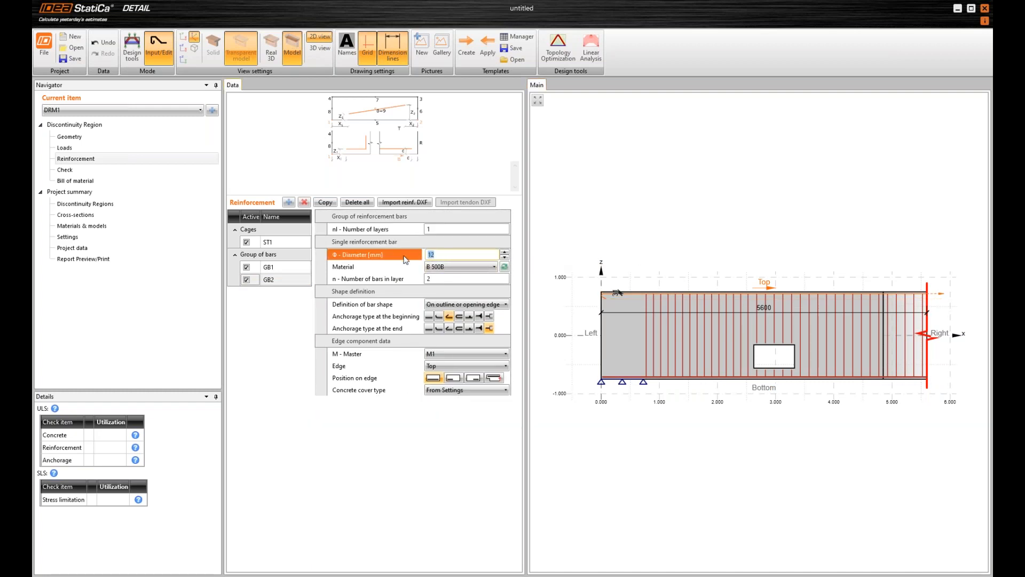
key("Tab")
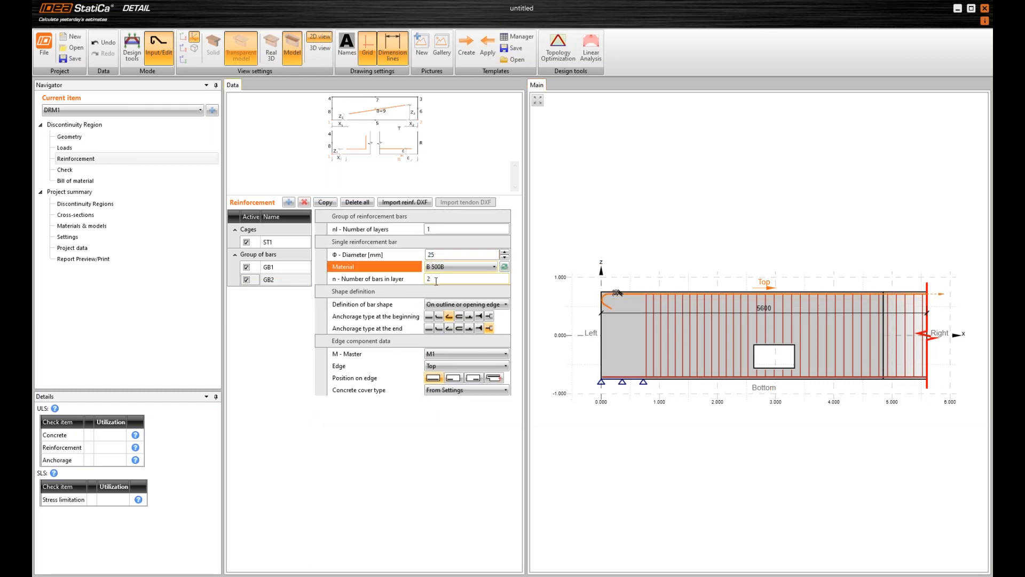
left_click(434, 278)
type("3")
key("Tab")
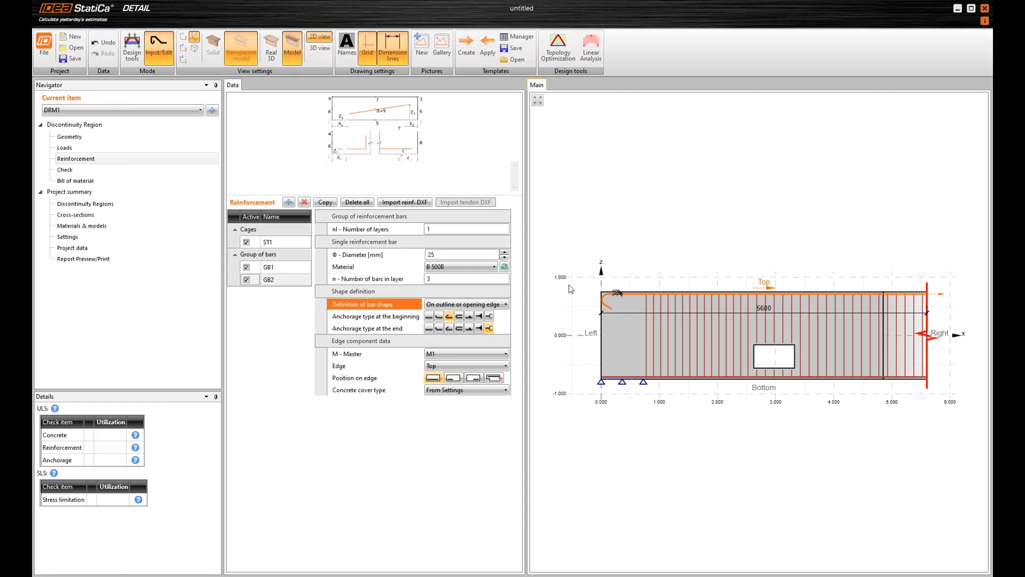
left_click(429, 316)
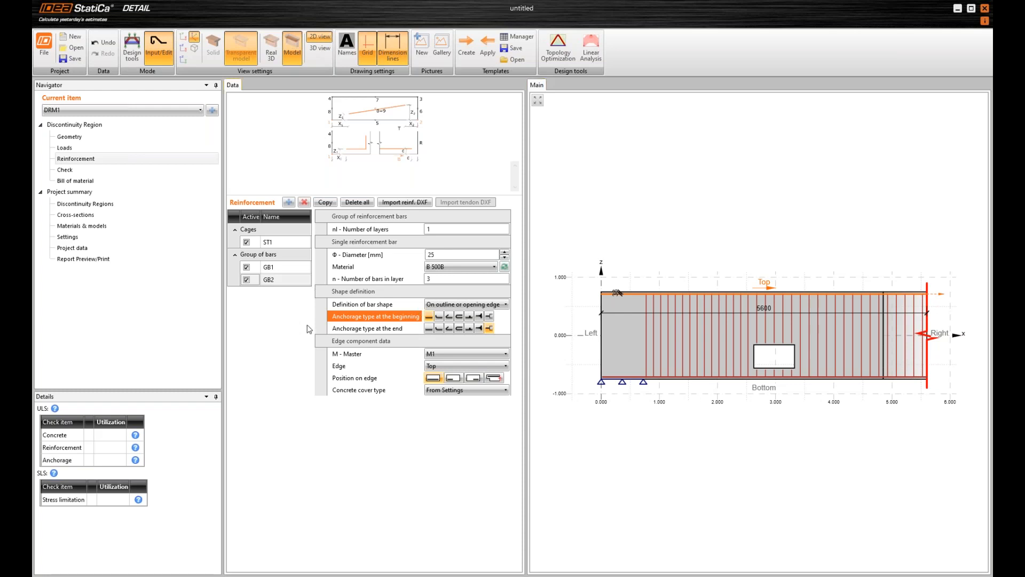
Add a third group of bars on the top edge with 7 layers spaced 170 mm apart
left_click(288, 203)
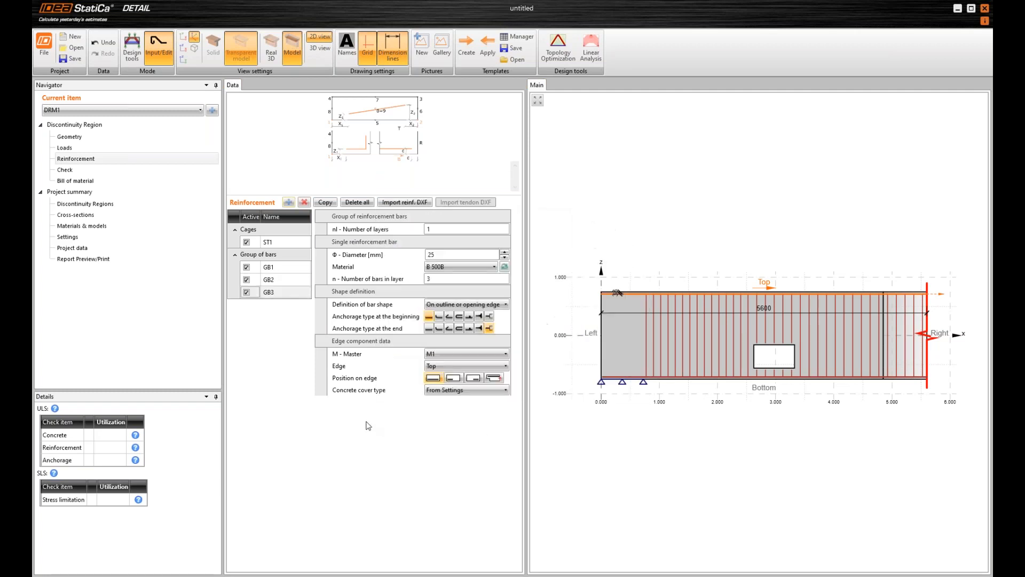
left_click(444, 228)
key("Tab")
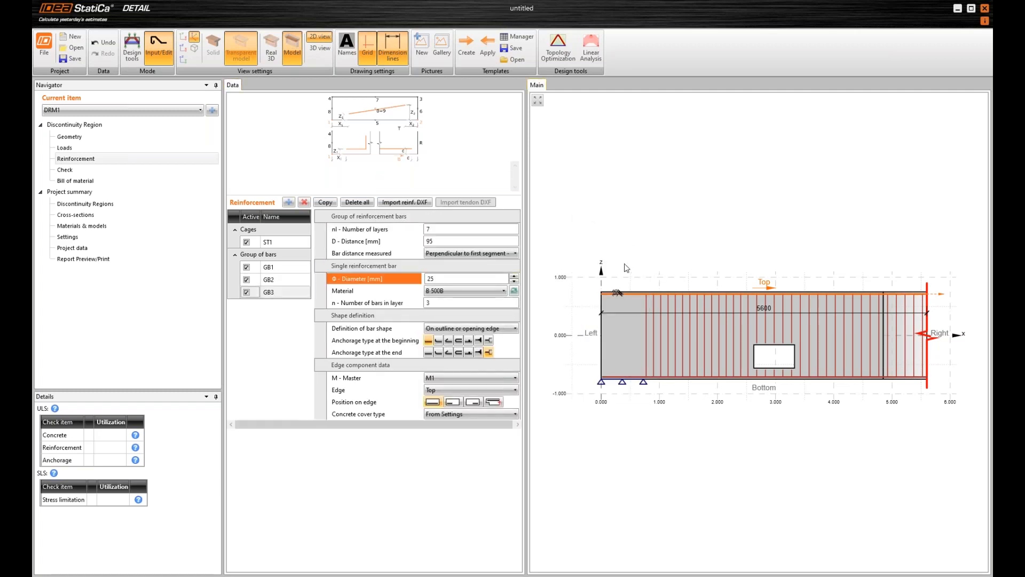
left_click(453, 240)
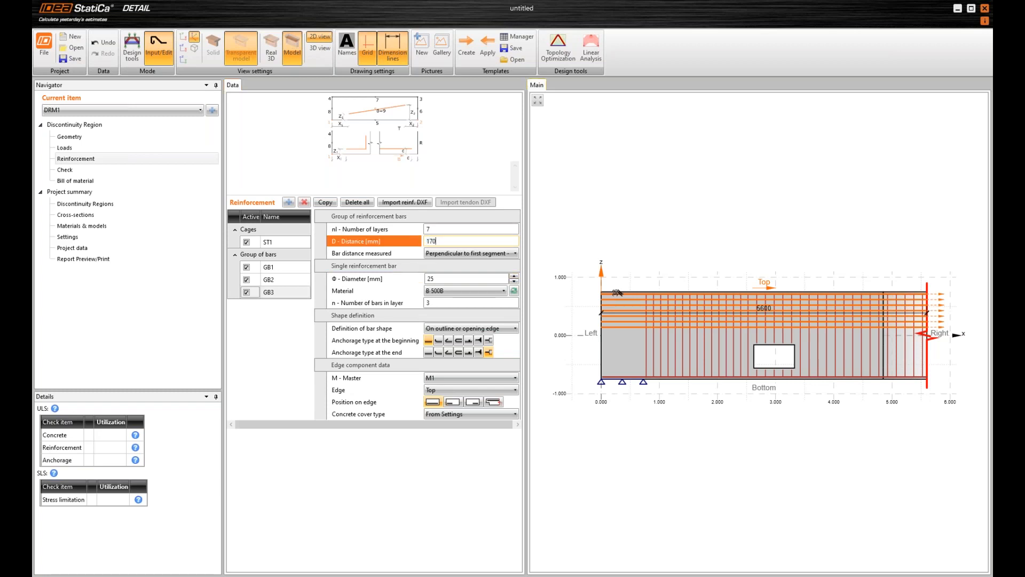
type("170")
key("Tab")
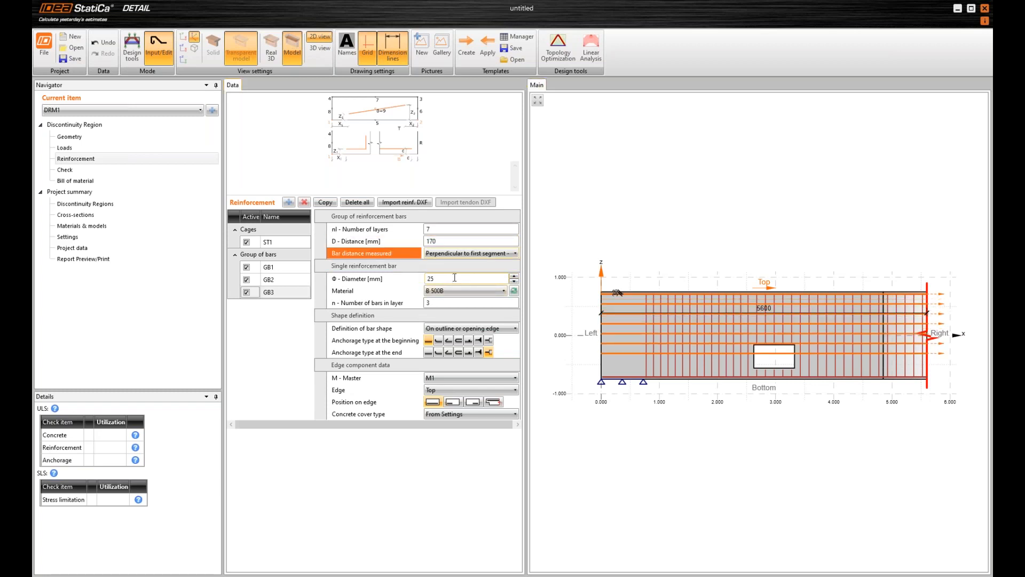
Set the bars of group GB3 to 20 mm diameter with 2 bars in each layer
left_click(455, 277)
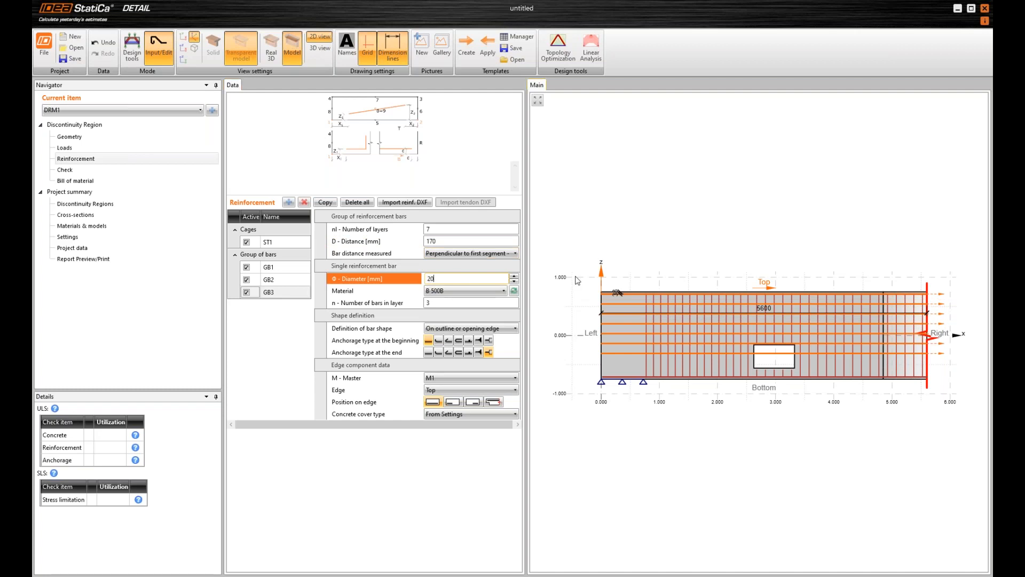
key("Tab")
key("Tab")
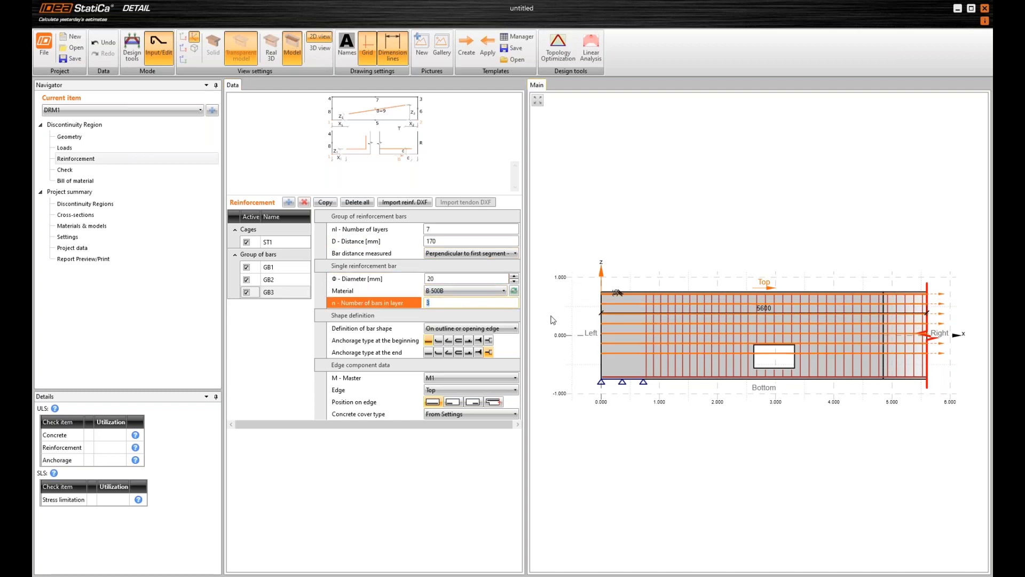
type("2")
key("Tab")
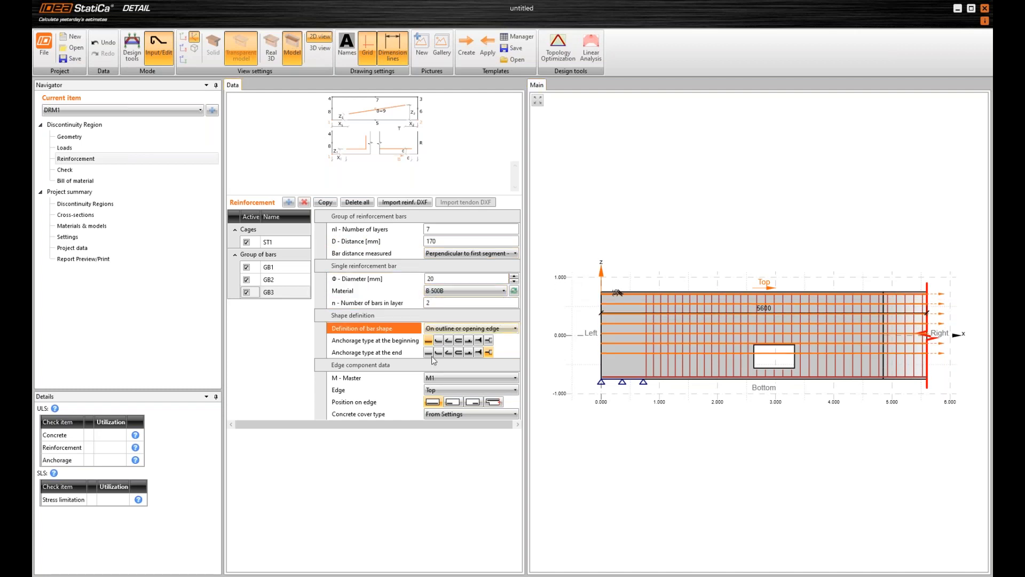
Switch the concrete cover of bar group GB3 to a user value of 230 mm
left_click(438, 415)
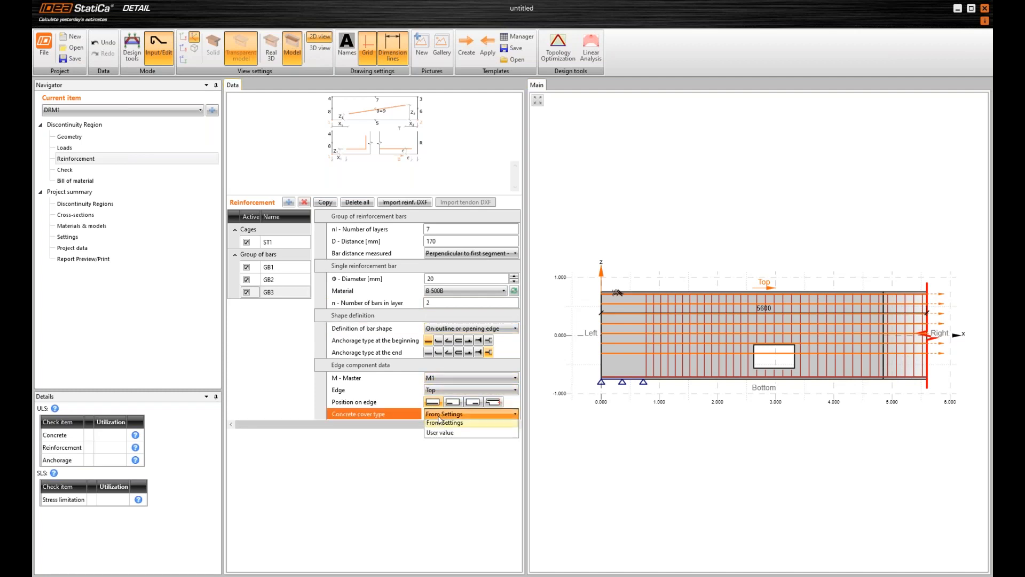
left_click(470, 414)
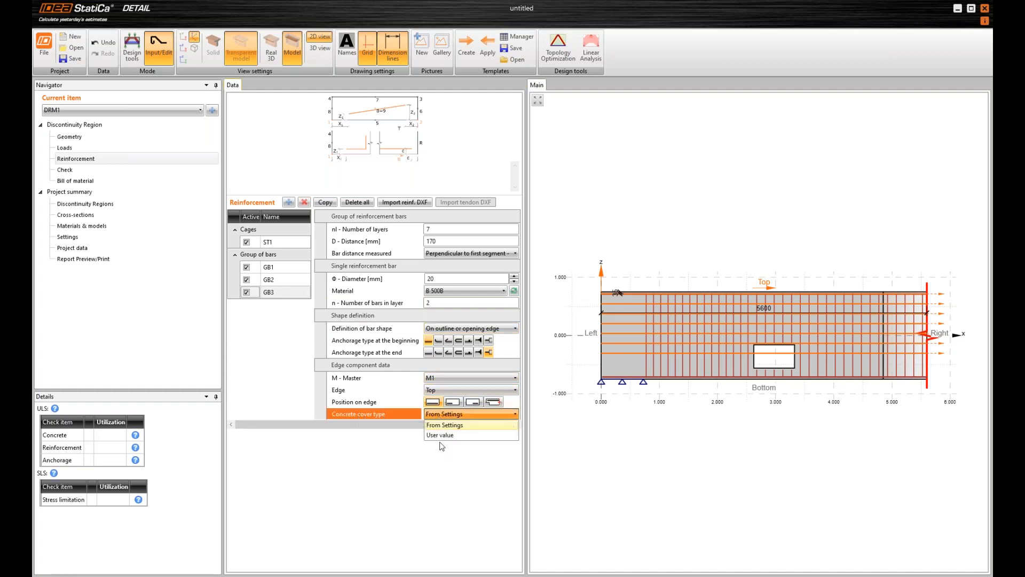
left_click(442, 435)
left_click(409, 426)
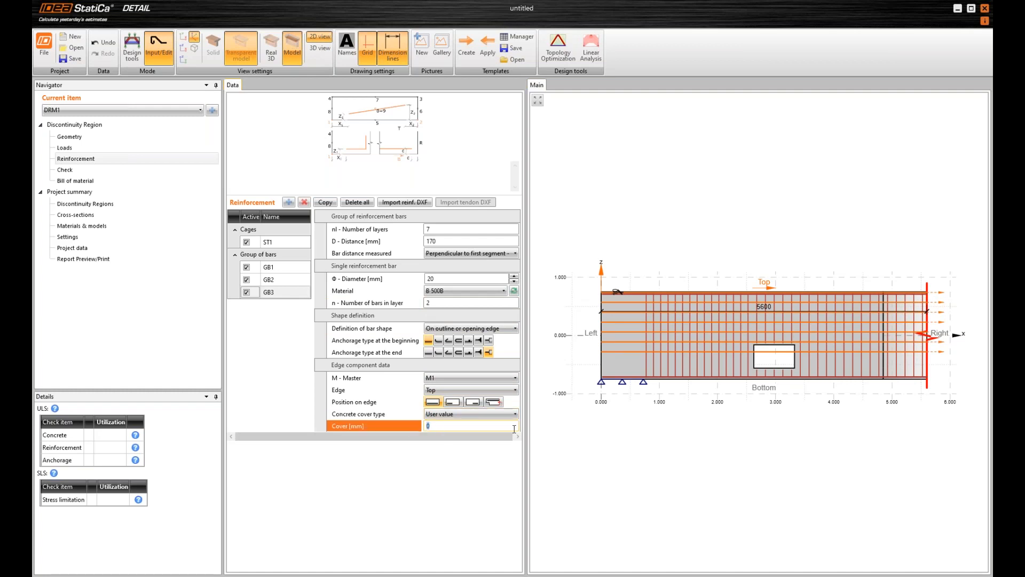
key("Tab")
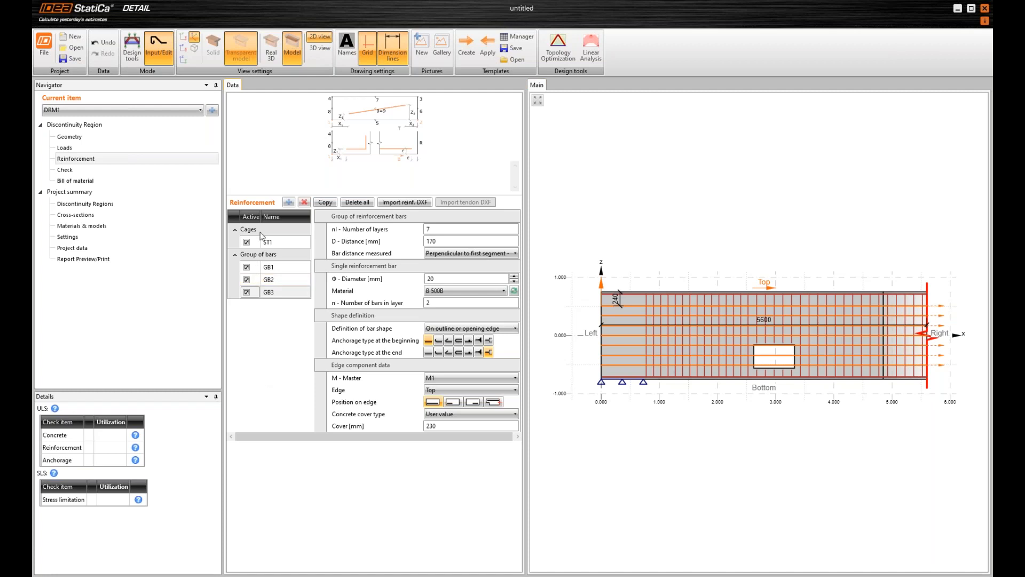
Add a fourth group of bars with 6 layers spaced 130 mm apart
left_click(287, 203)
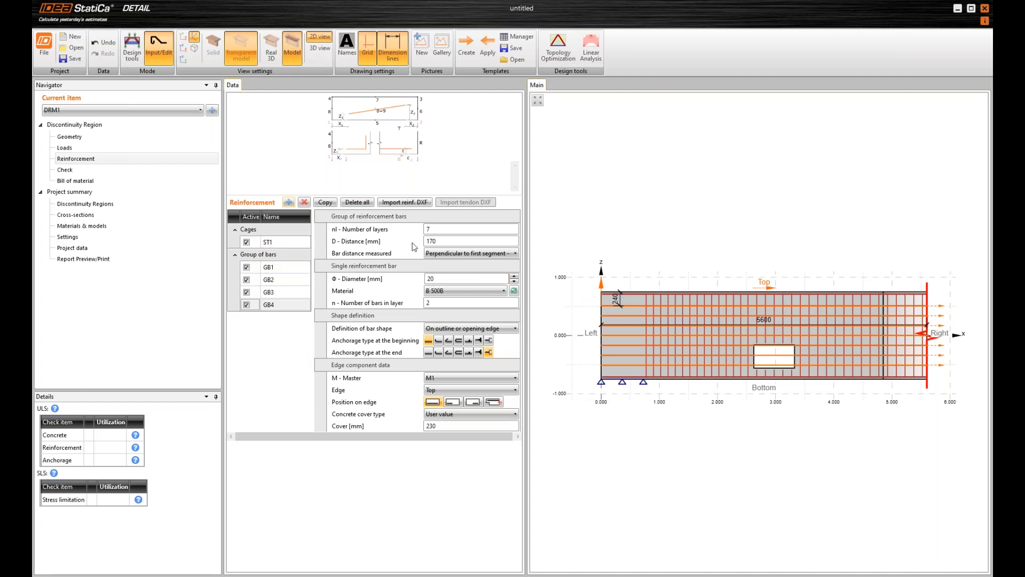
left_click(481, 229)
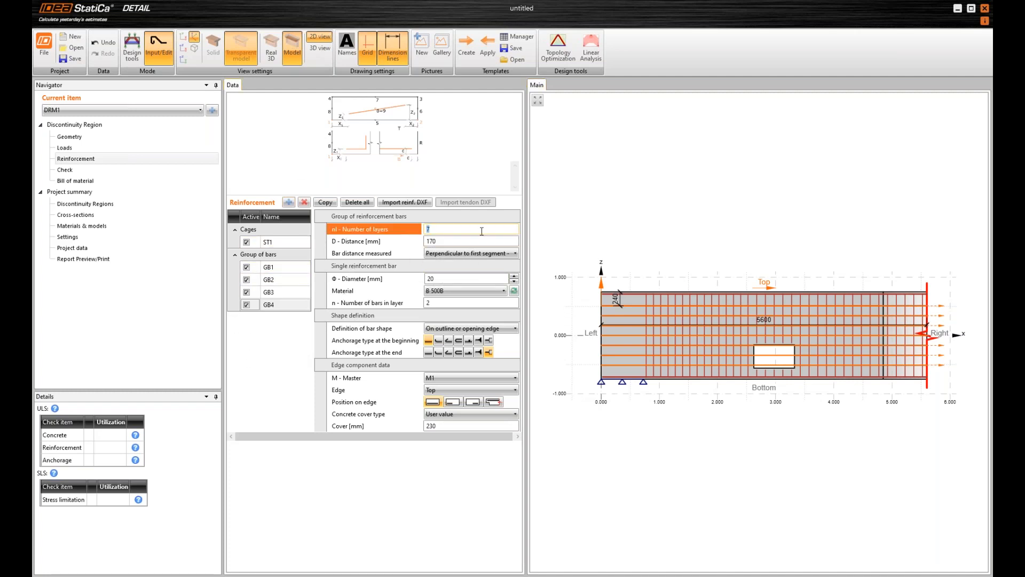
type("6")
left_click(500, 243)
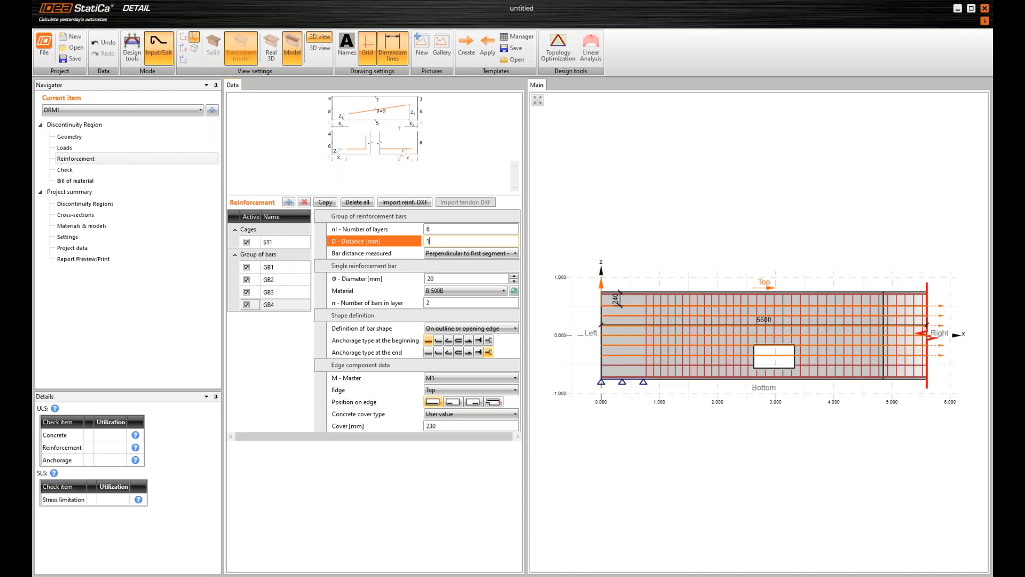
type("130")
key("Tab")
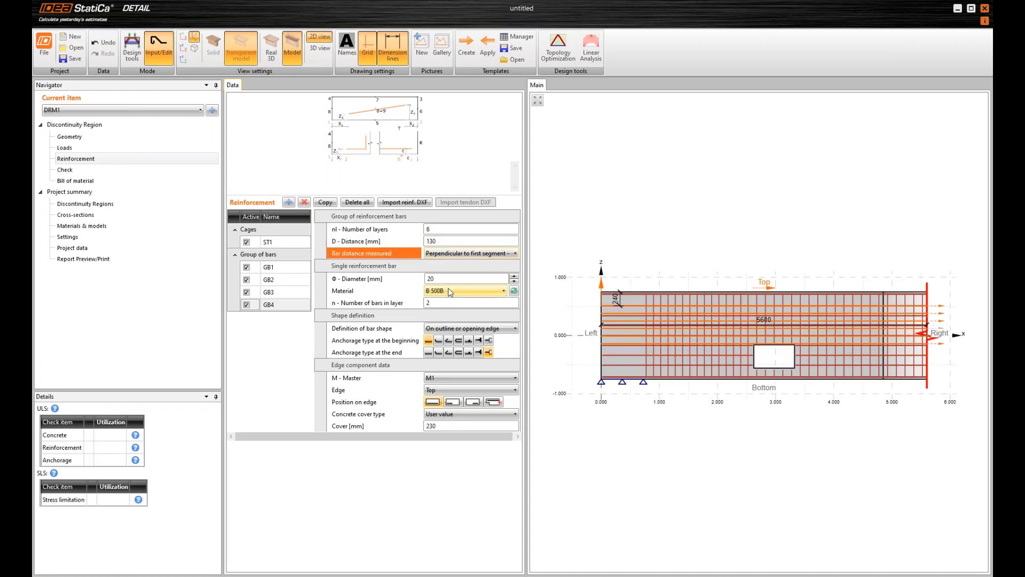
Give bar group GB4 continuous anchorage at the beginning and loop anchorage at the end, and relate it to the Left edge
left_click(434, 302)
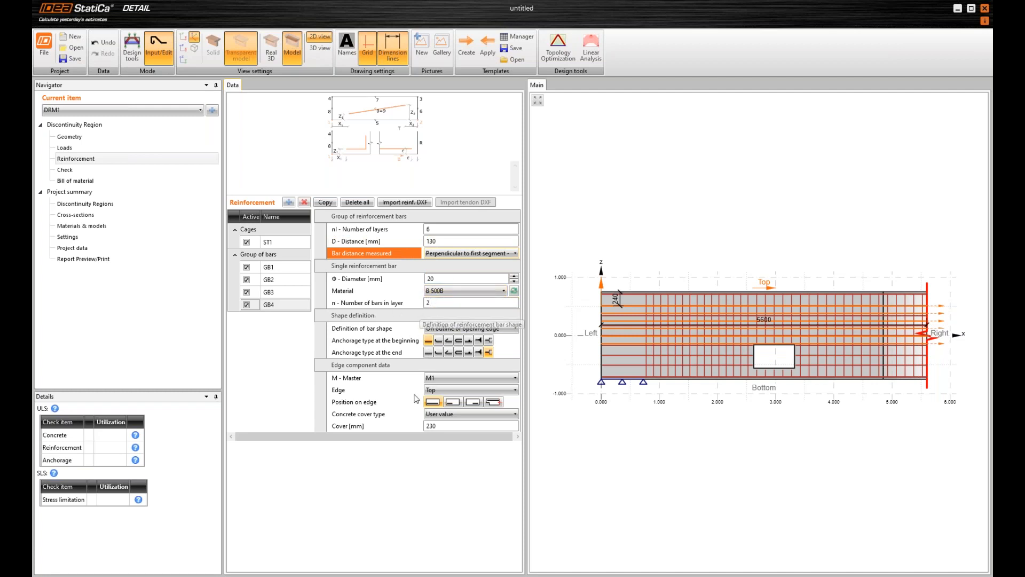
left_click(489, 340)
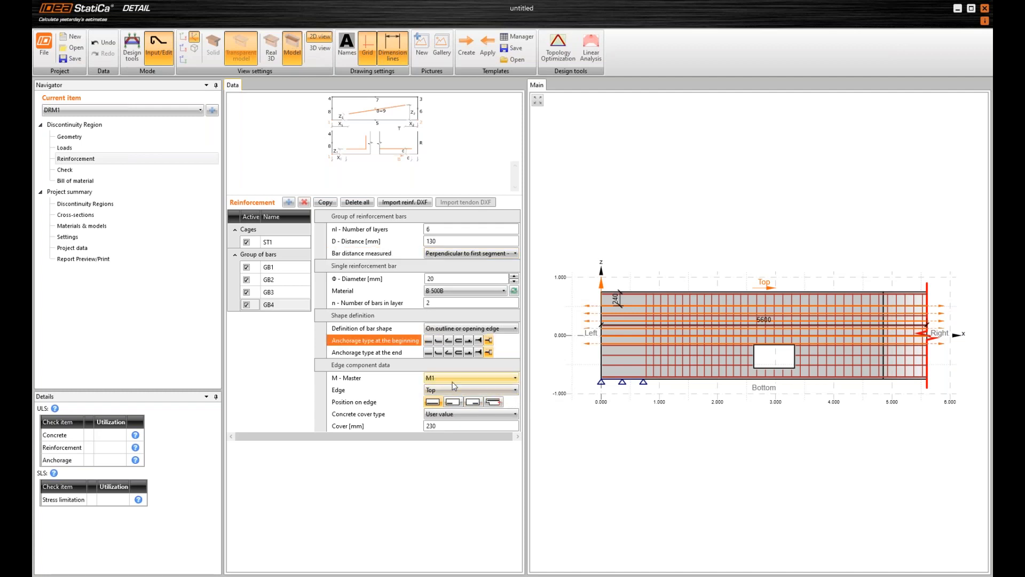
left_click(458, 353)
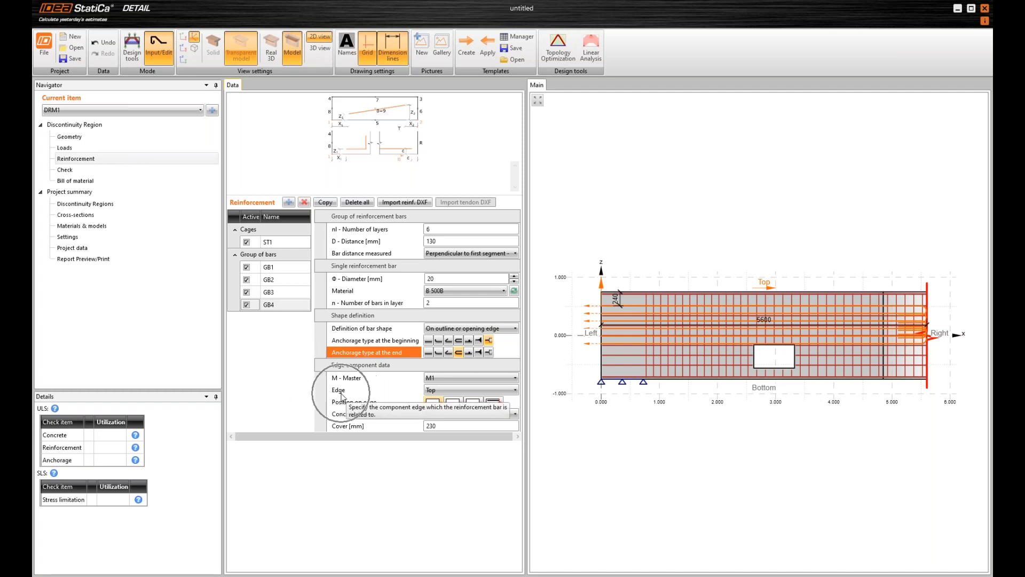
left_click(447, 394)
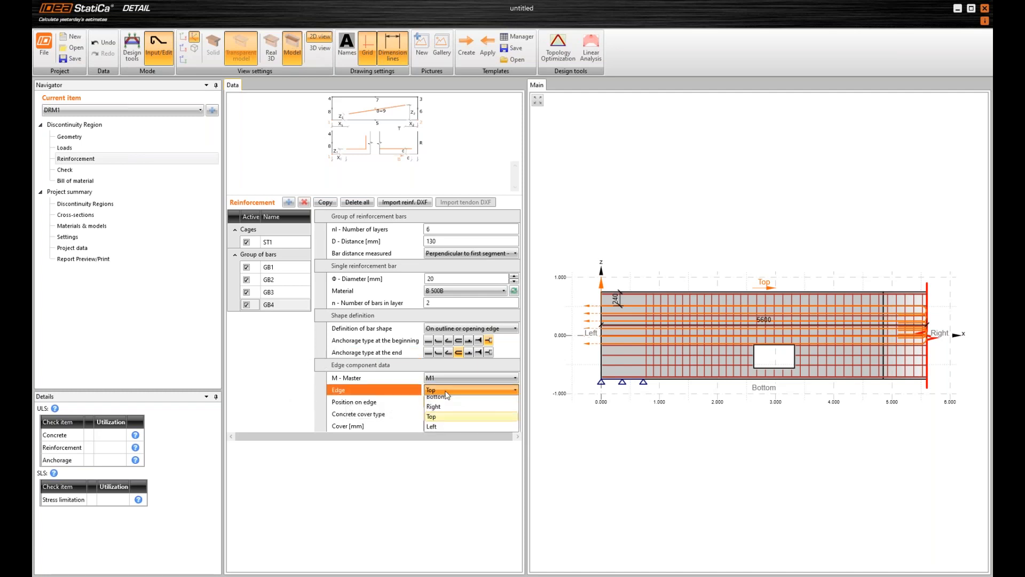
left_click(475, 423)
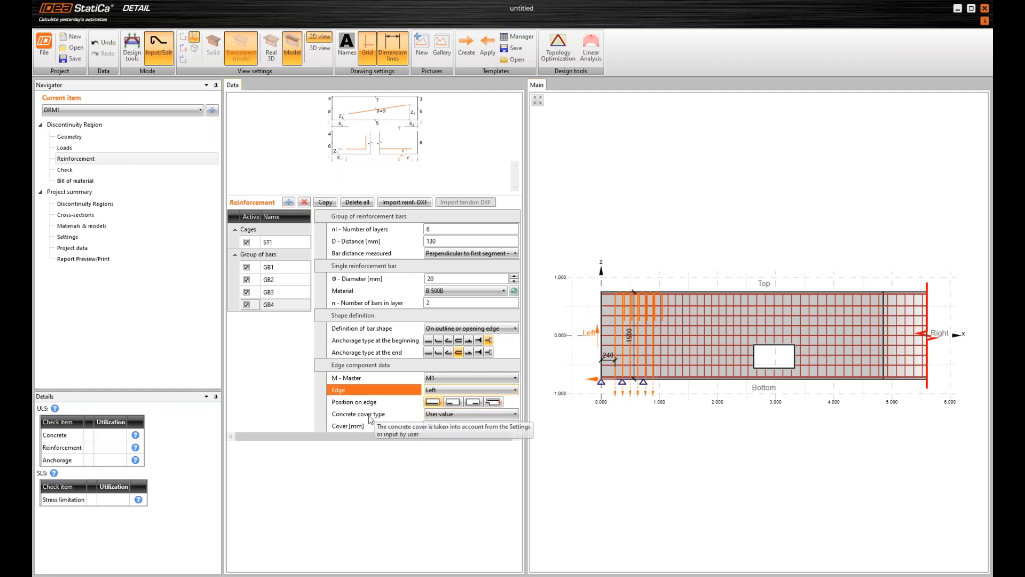
Set the concrete cover type of bar group GB4 to From Settings
left_click(444, 414)
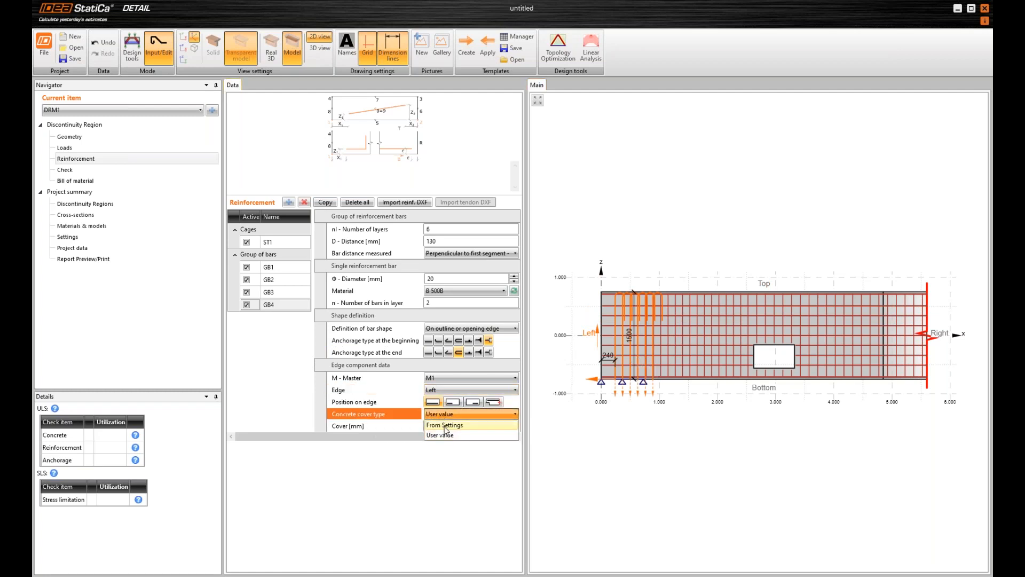
left_click(445, 425)
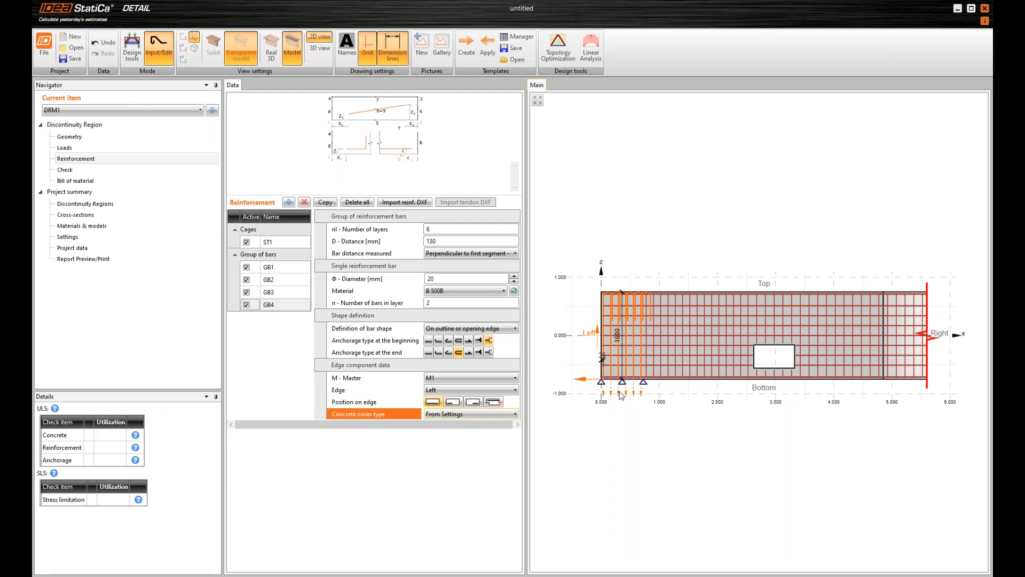
scroll(601, 368, "up", 3)
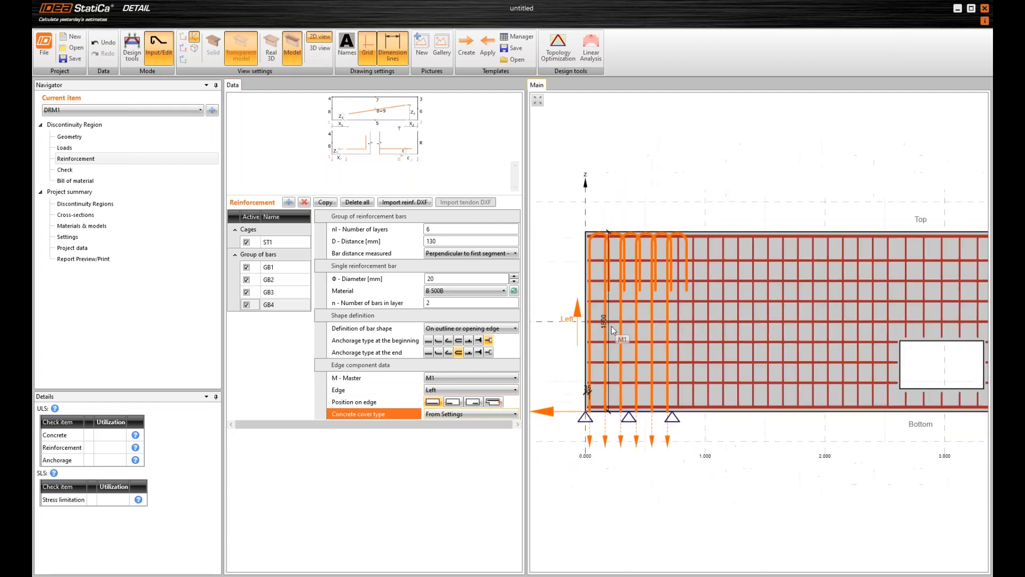
scroll(619, 326, "down", 3)
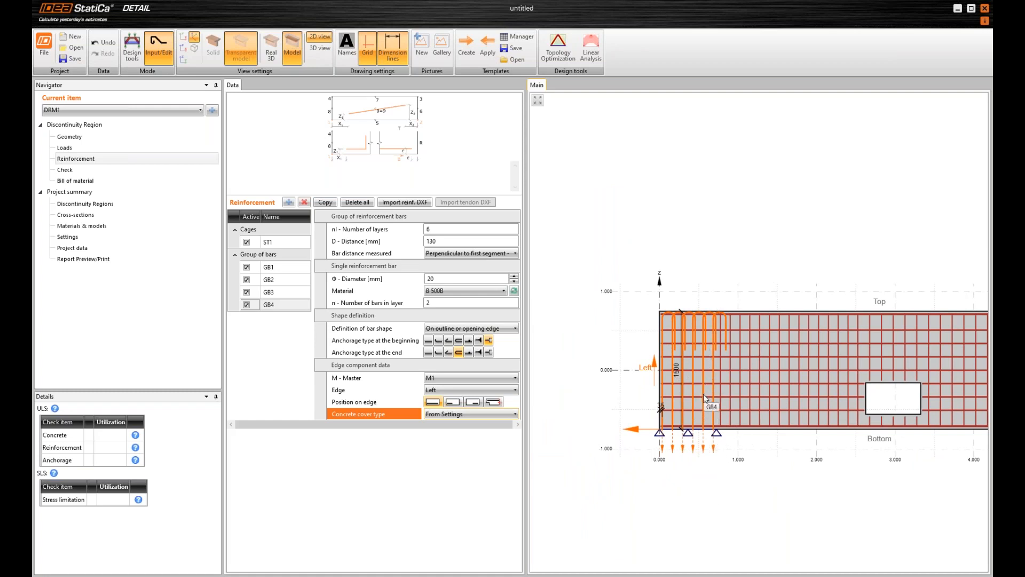
scroll(703, 394, "up", 2)
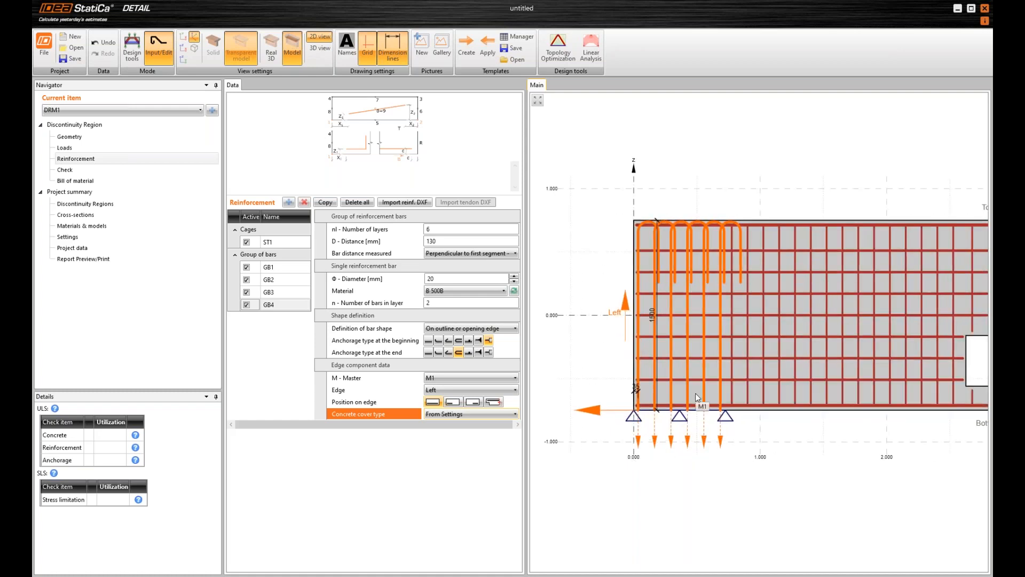
scroll(719, 410, "down", 1)
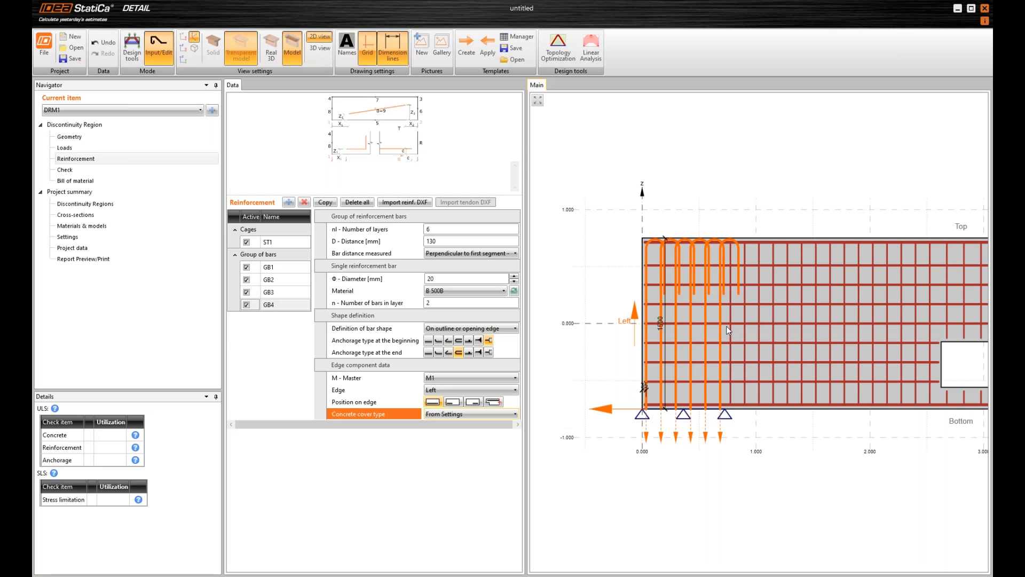
scroll(704, 337, "down", 3)
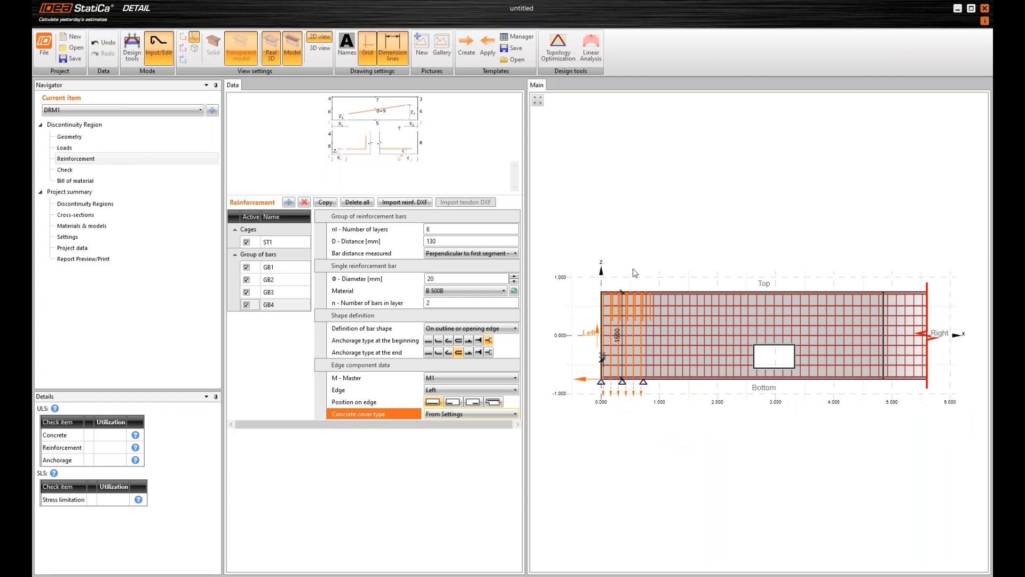
Examine the bar groups and the cage in the real 3D view from several angles, then return to the 2D model view
key("ctrl")
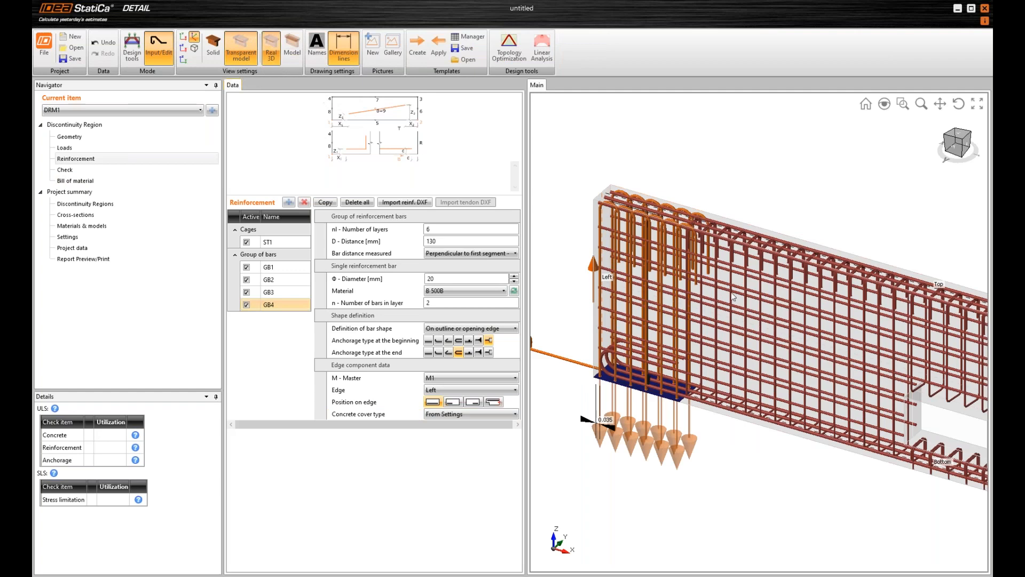
scroll(755, 310, "down", 3)
middle_click_drag(769, 321, 733, 313)
scroll(944, 374, "up", 2)
scroll(900, 371, "up", 4)
middle_click_drag(887, 367, 857, 361)
scroll(855, 361, "down", 4)
middle_click_drag(730, 322, 849, 361)
middle_click_drag(678, 310, 685, 314)
scroll(685, 314, "up", 3)
scroll(672, 316, "down", 5)
middle_click_drag(794, 360, 773, 352)
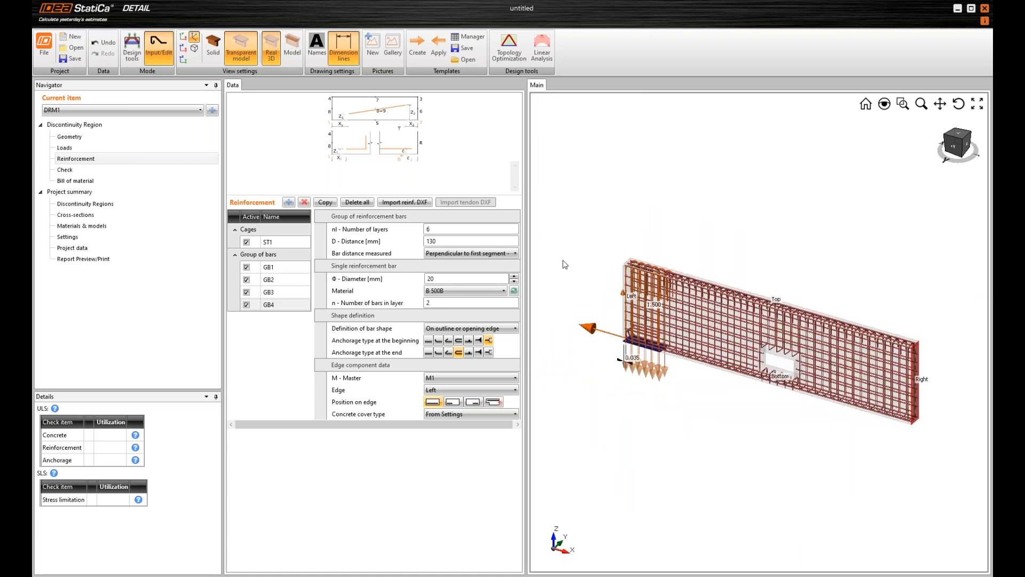
left_click(295, 56)
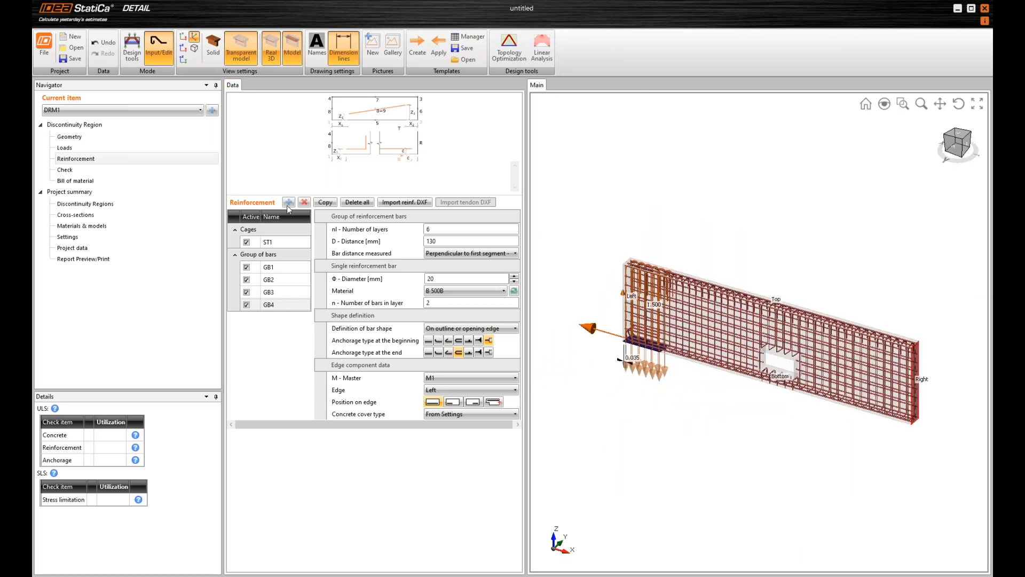
left_click(272, 52)
Add reinforcement around opening O1 with a bar diameter of 20 mm and layer distances of 50 mm
left_click(289, 202)
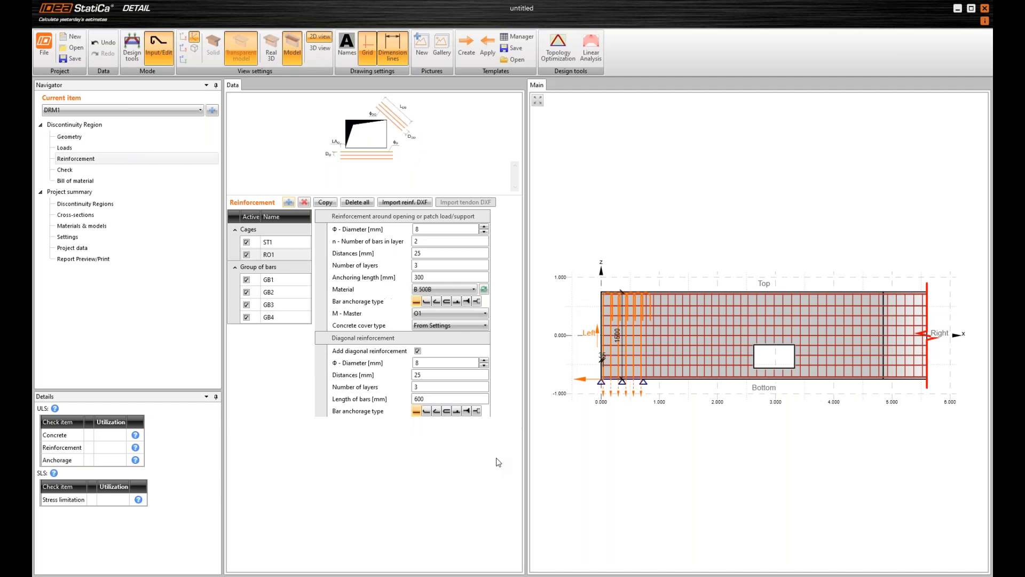
left_click(422, 229)
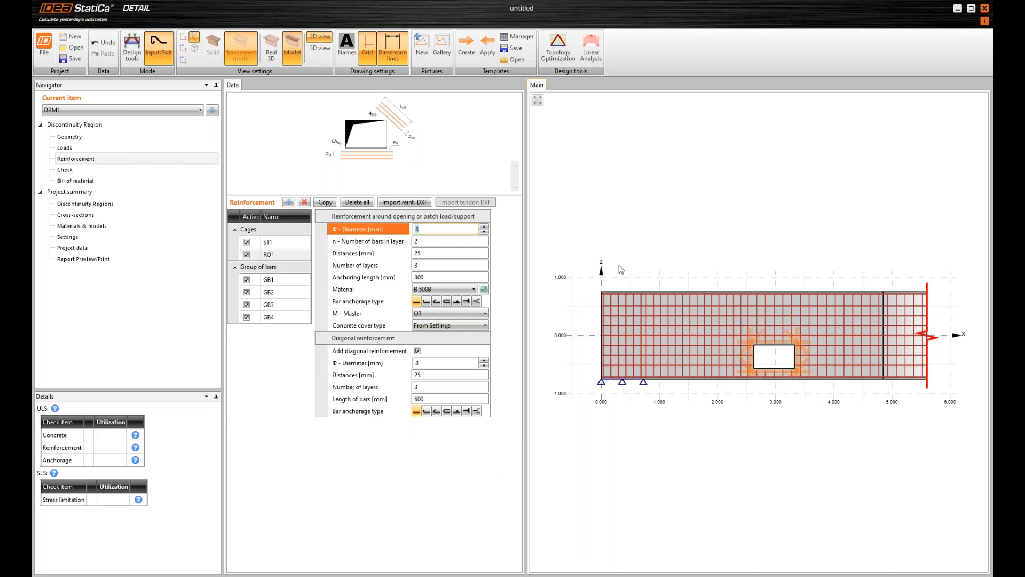
type("20")
key("Tab")
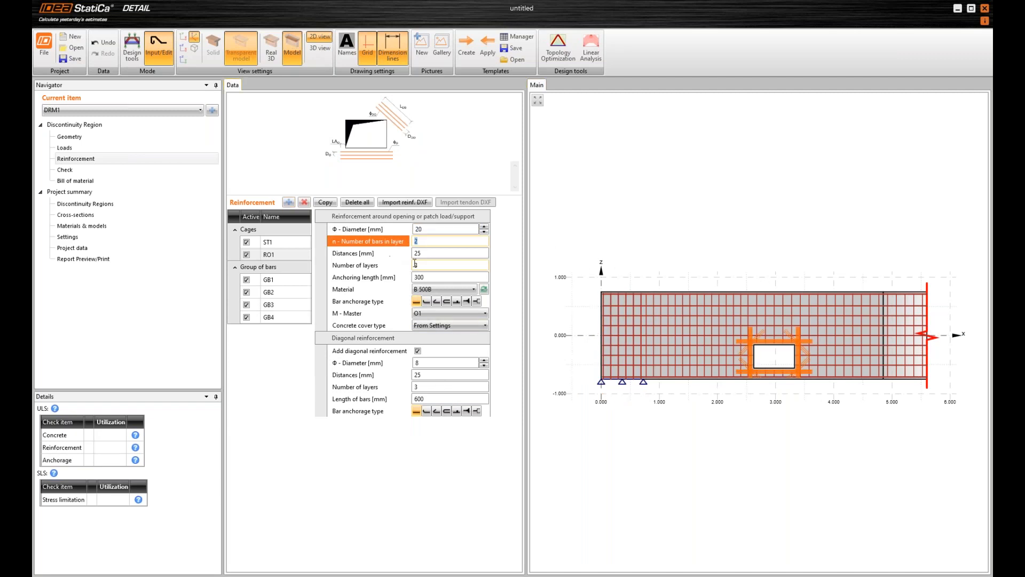
left_click(438, 253)
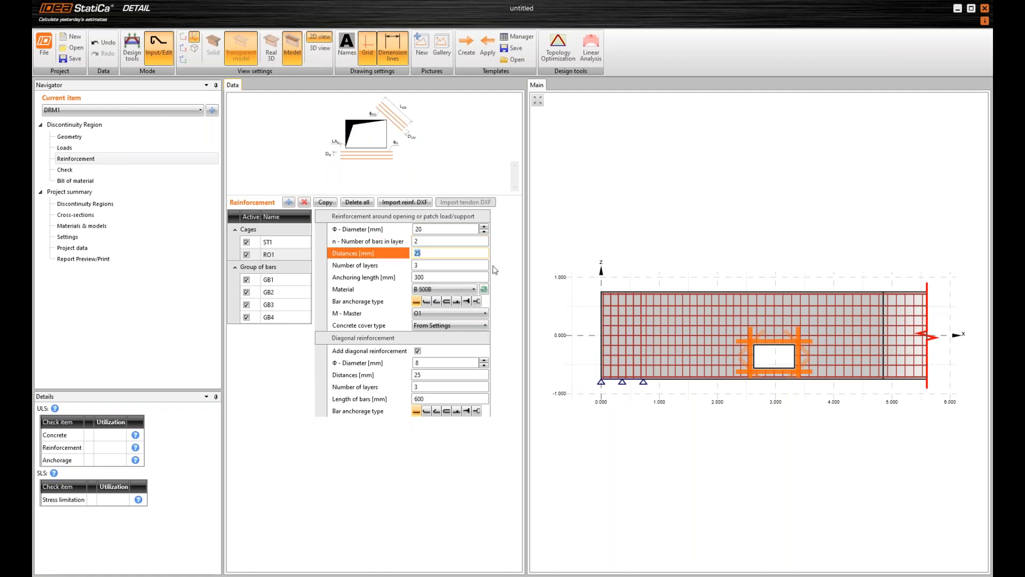
type("50")
key("Tab")
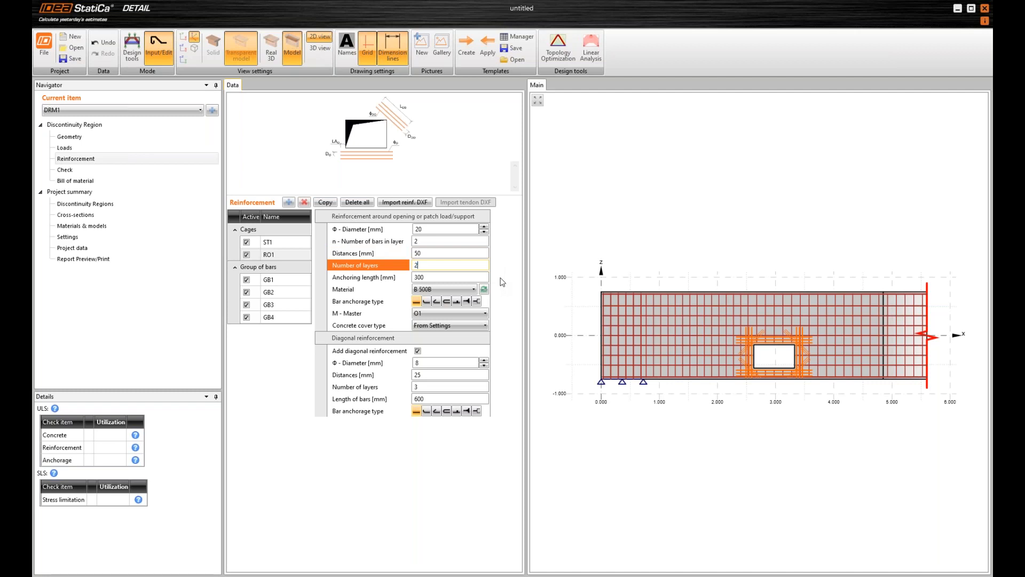
Give the opening reinforcement RO1 2 layers and a 600 mm anchoring length, and switch off its diagonal reinforcement
type("2")
key("Tab")
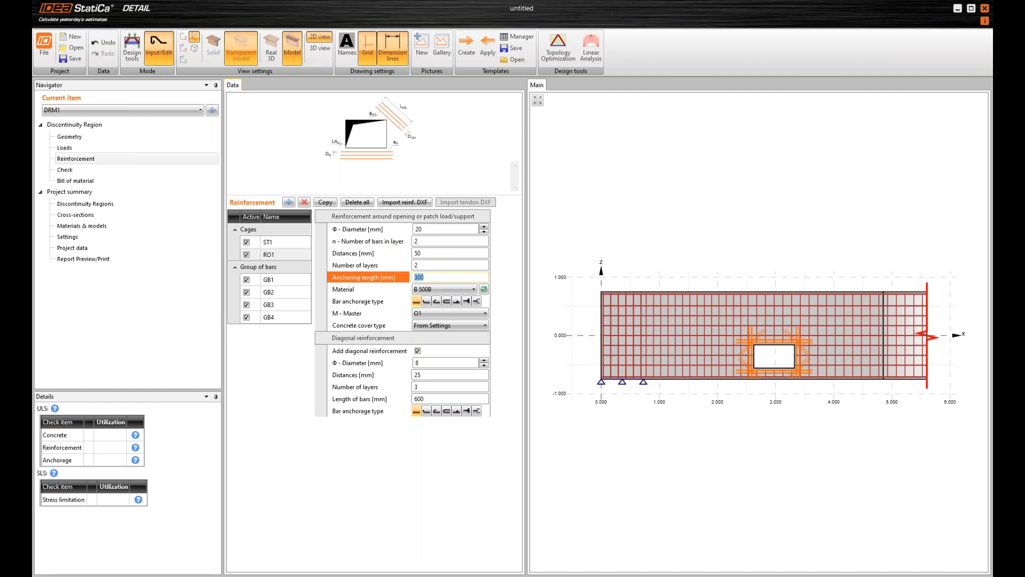
type("600")
key("Tab")
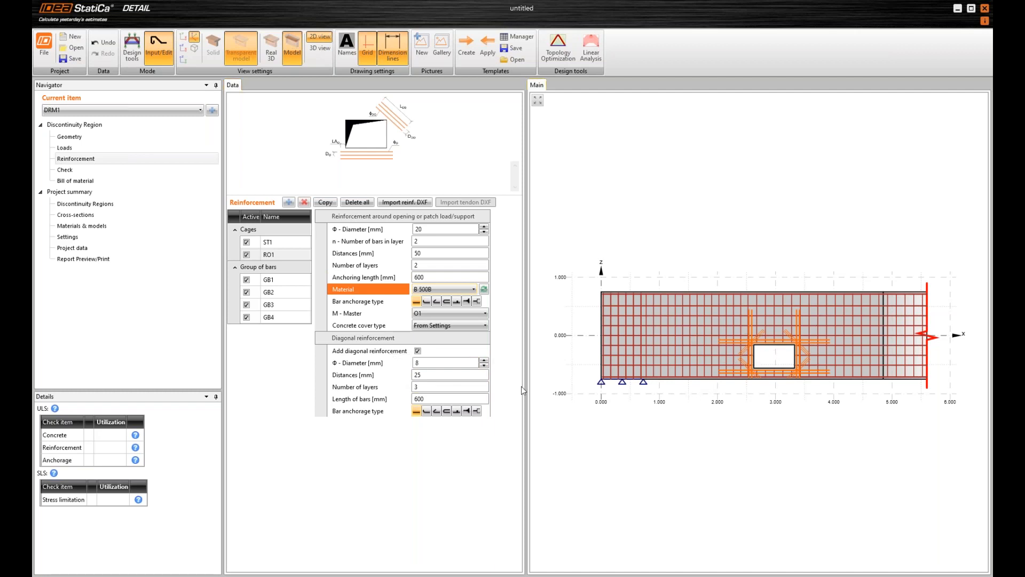
left_click(419, 351)
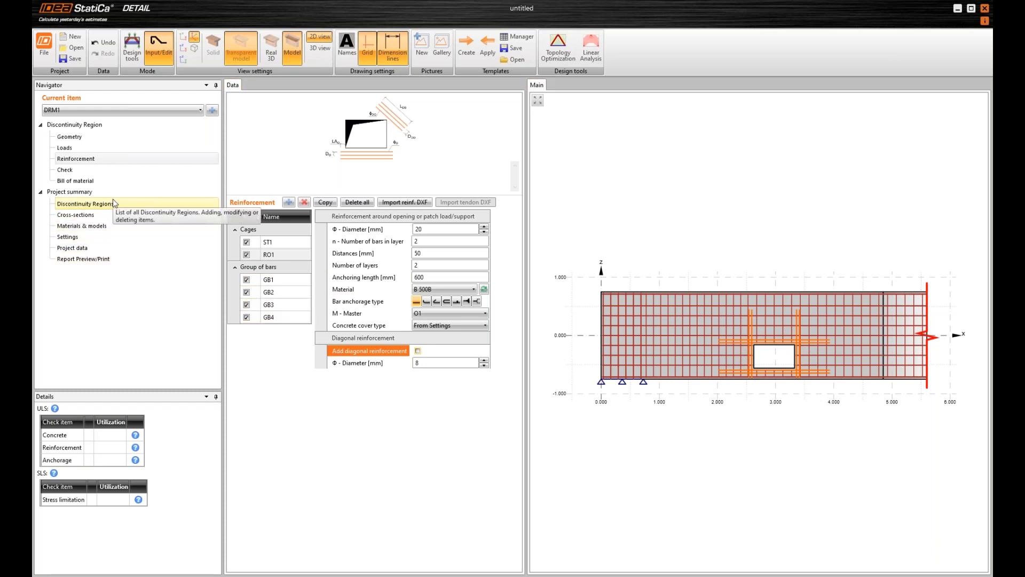
Open the check of the region and examine the concrete strength utilization σc/σc,lim around the opening and along the beam
left_click(86, 171)
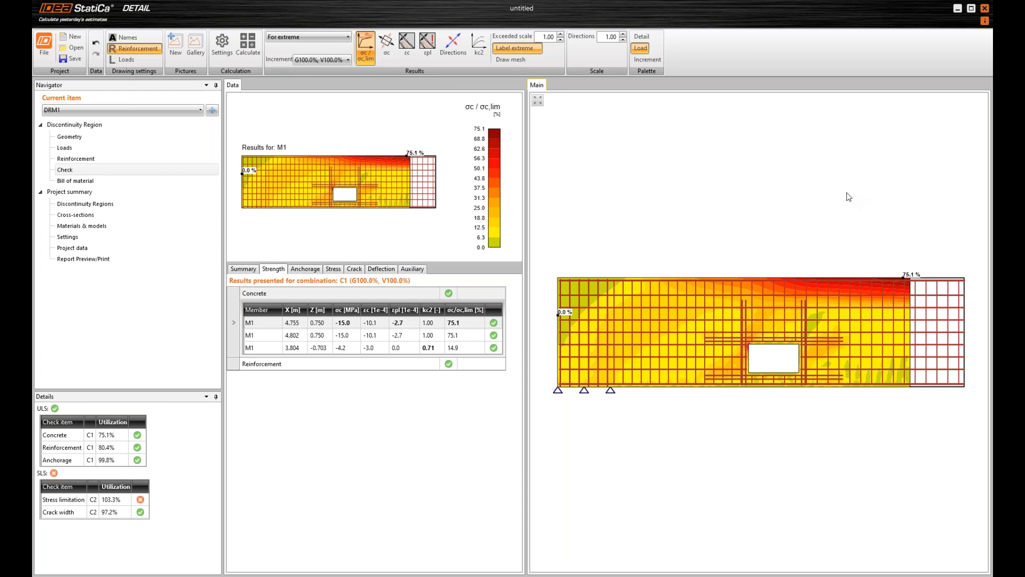
scroll(871, 261, "up", 6)
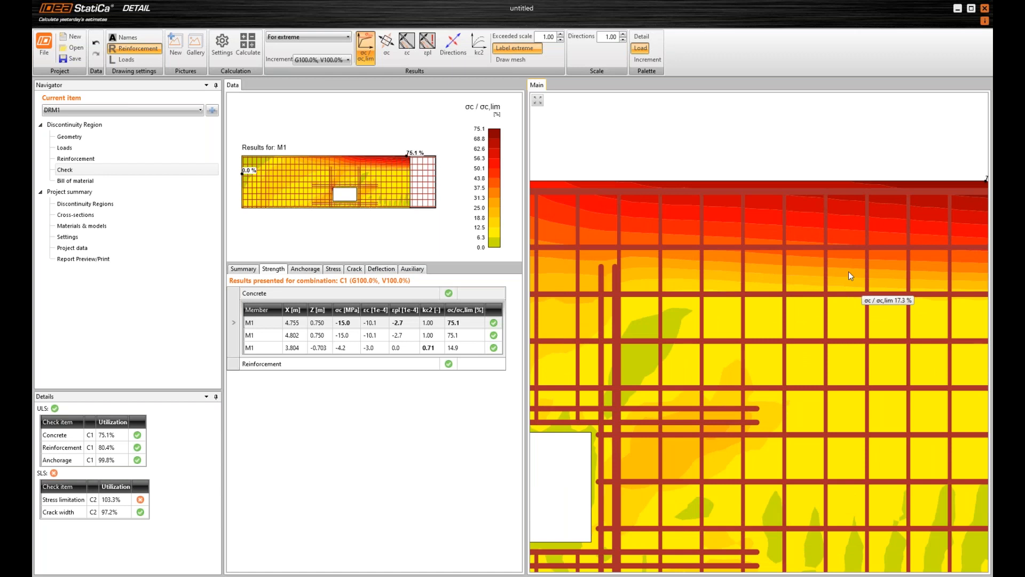
scroll(848, 271, "down", 6)
scroll(851, 348, "up", 2)
scroll(852, 358, "up", 3)
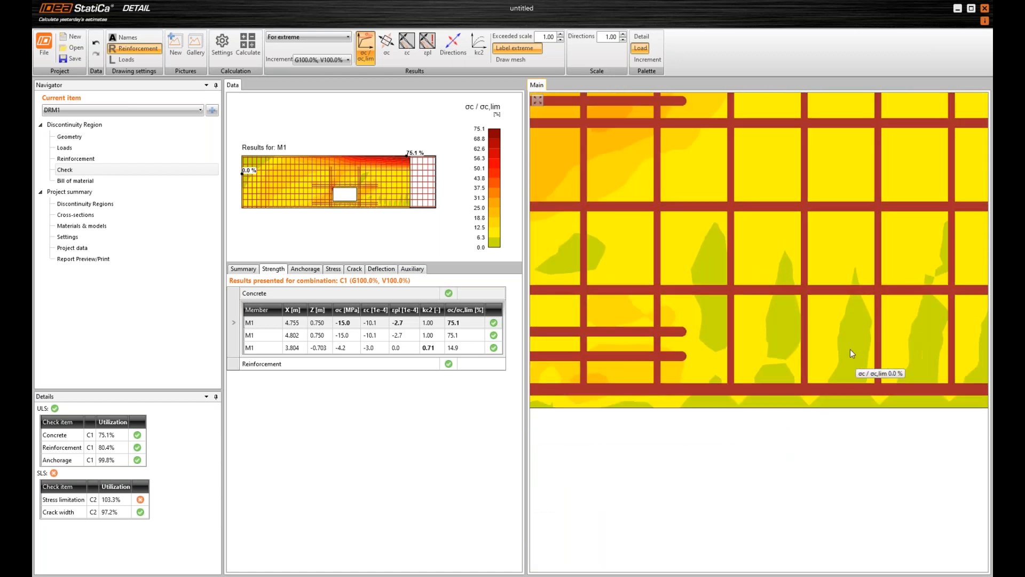
scroll(850, 352, "down", 5)
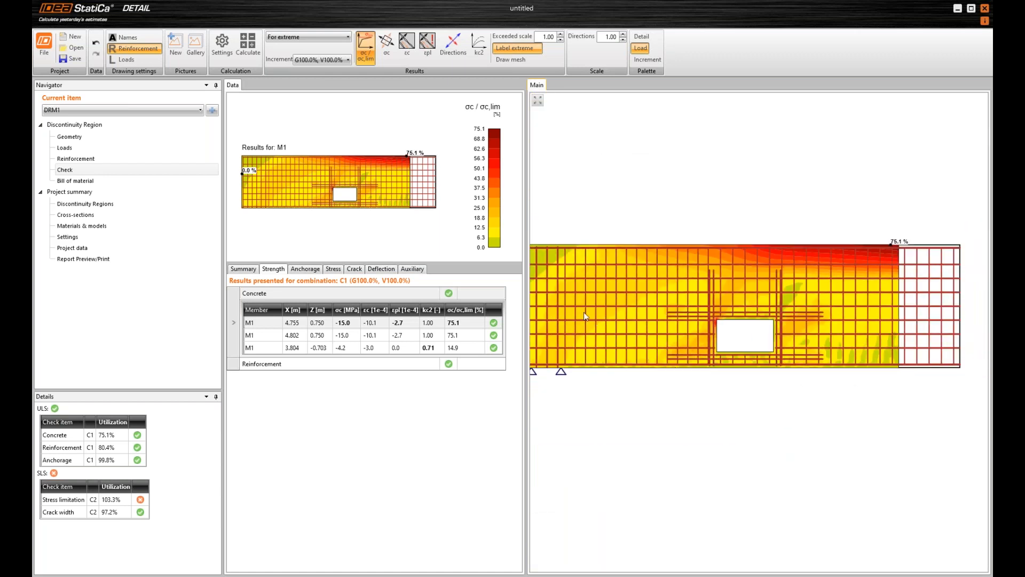
scroll(616, 328, "up", 5)
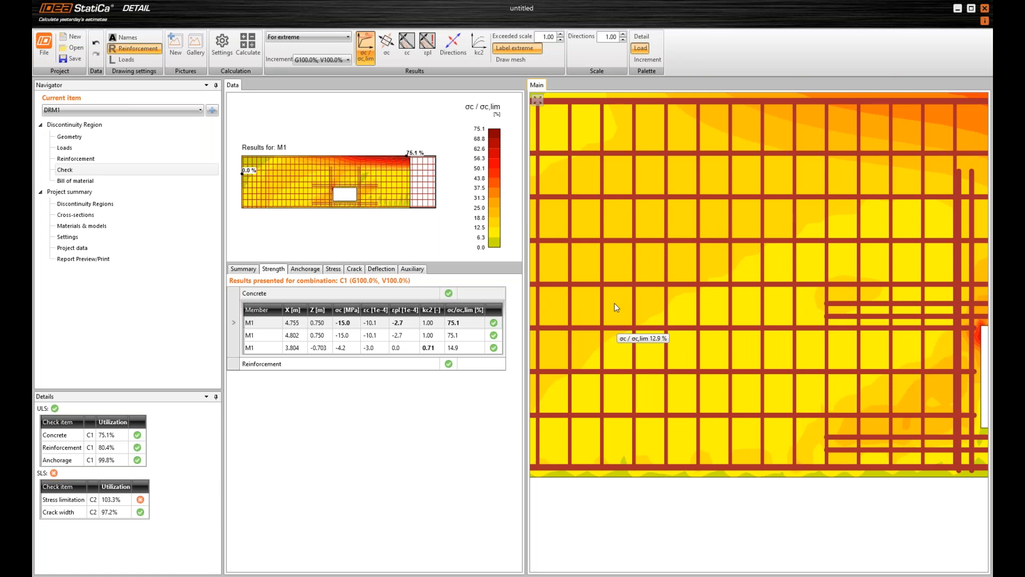
scroll(614, 303, "down", 5)
scroll(650, 251, "up", 4)
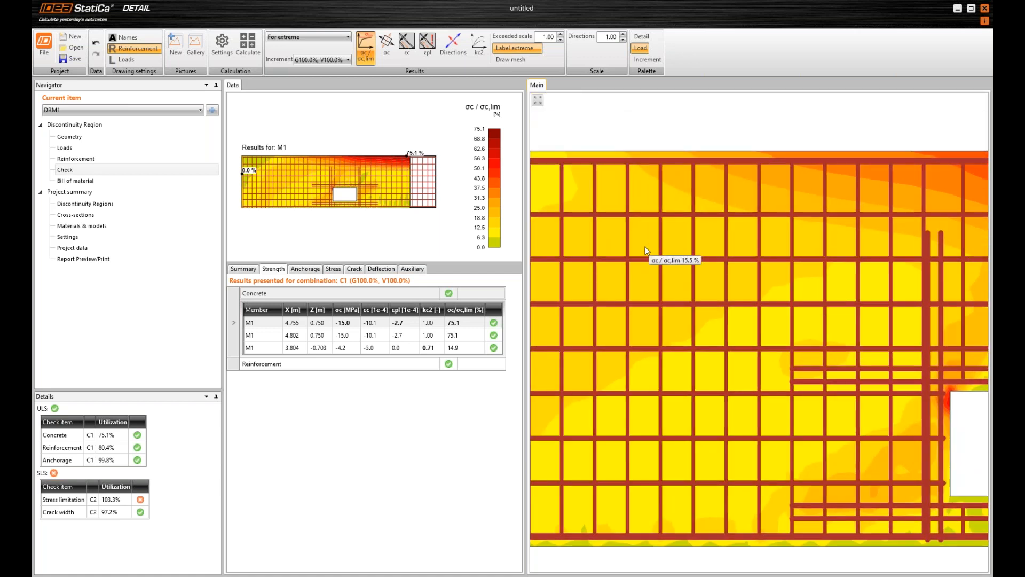
scroll(710, 247, "down", 3)
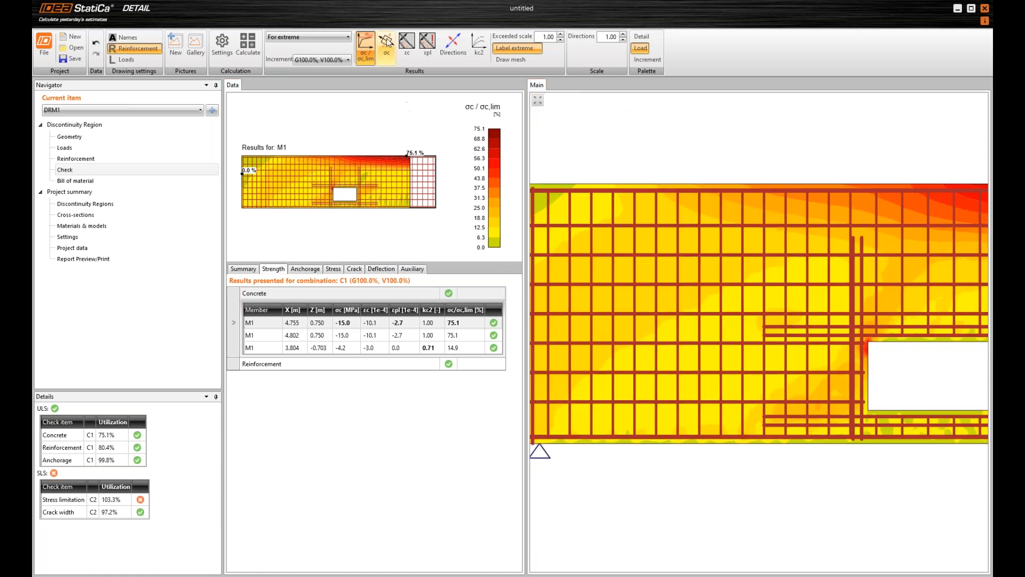
Display the concrete stress σc and inspect the compressed zone near the beam's upper edge
left_click(387, 47)
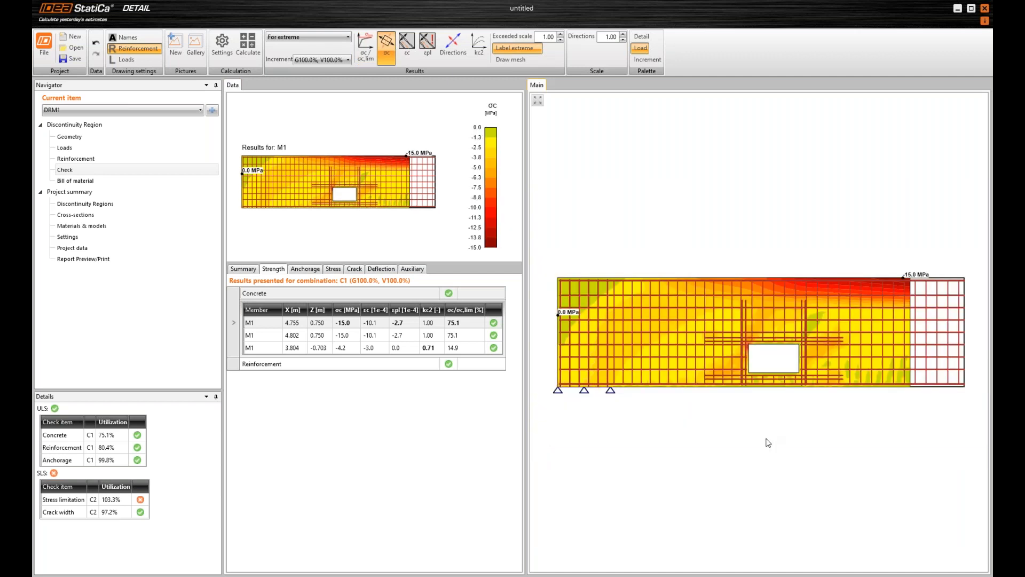
scroll(864, 293, "up", 2)
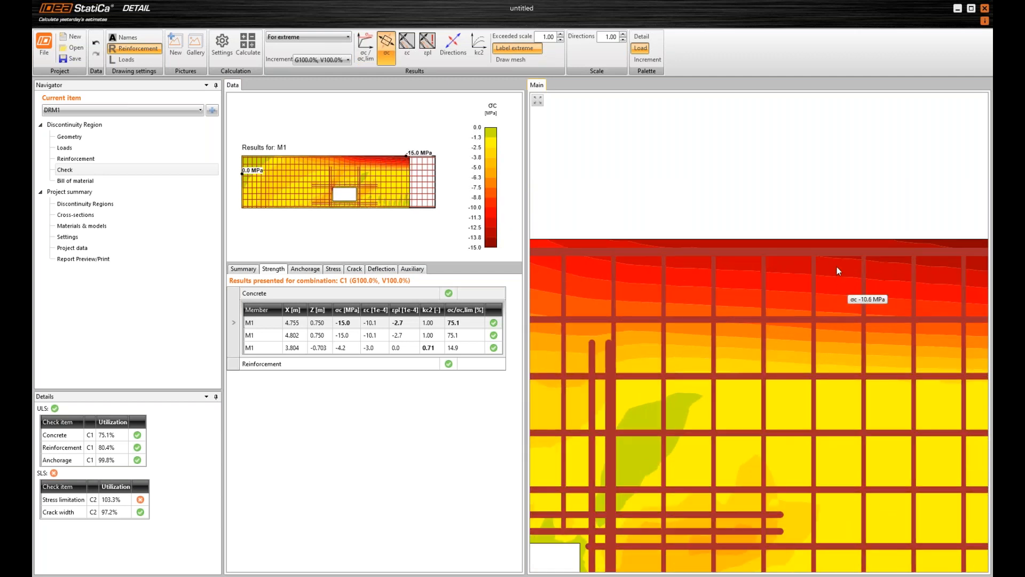
scroll(837, 267, "down", 5)
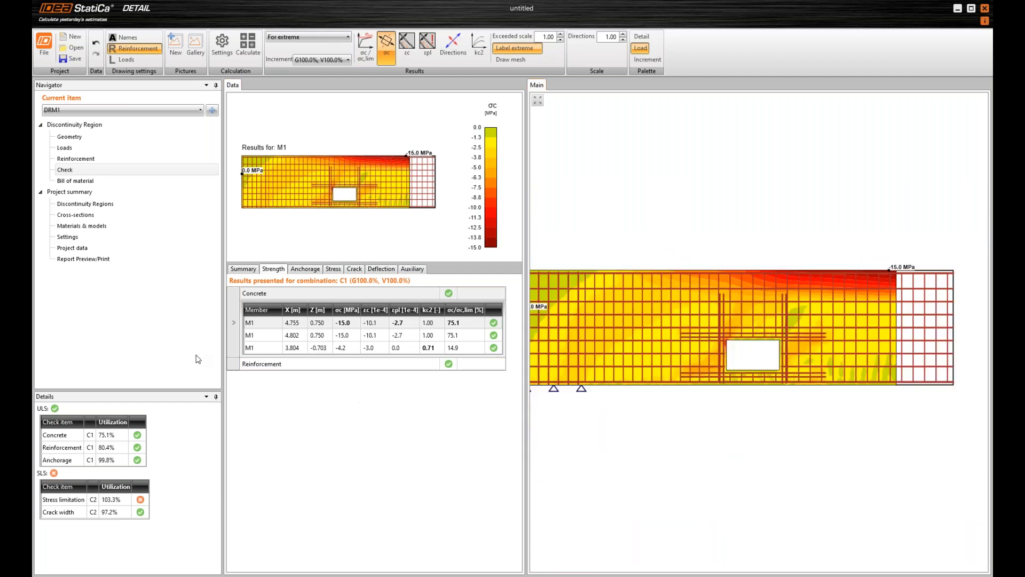
Show the reinforcement strength results for bar group GB3 and switch them to the steel stress σs
left_click(235, 364)
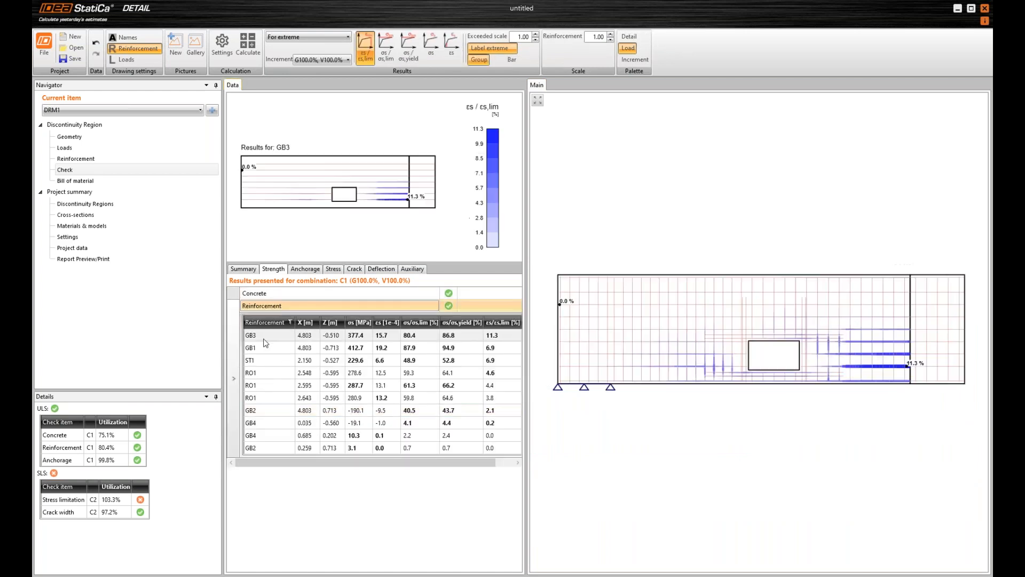
left_click(275, 336)
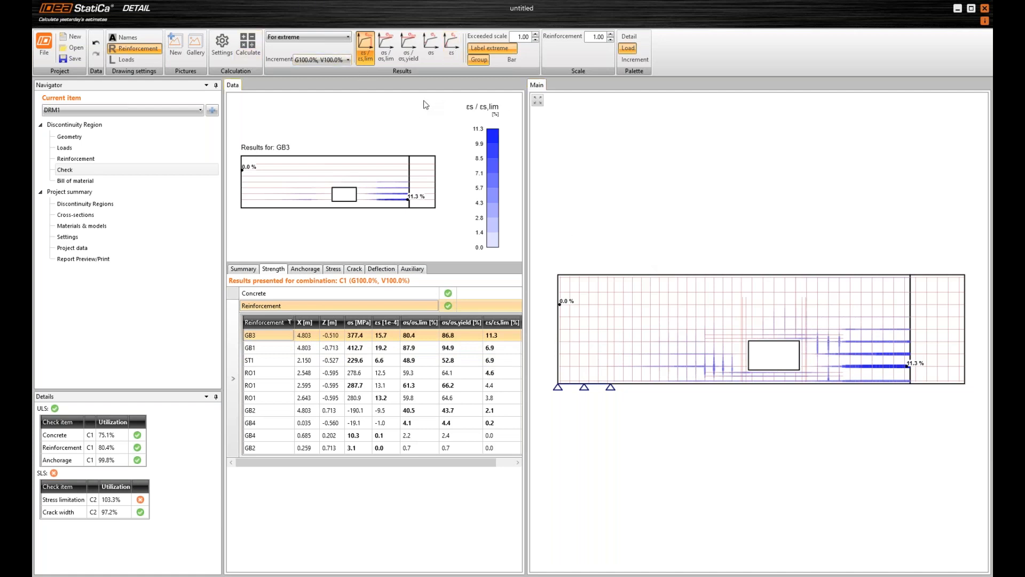
left_click(427, 55)
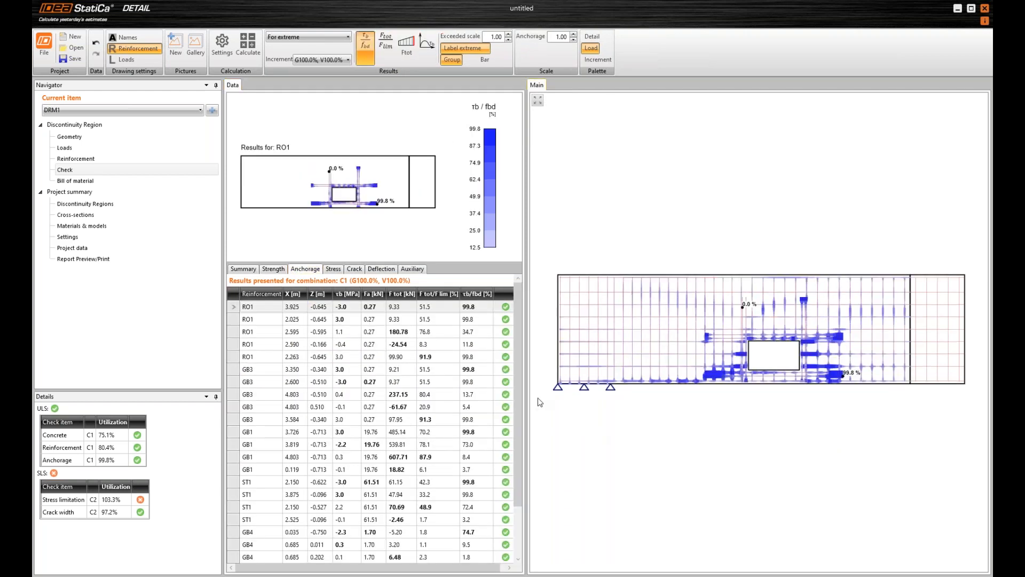
Examine the anchorage results τb/fbd of the bars around the opening
scroll(863, 380, "up", 1)
scroll(865, 393, "up", 1)
scroll(833, 384, "up", 3)
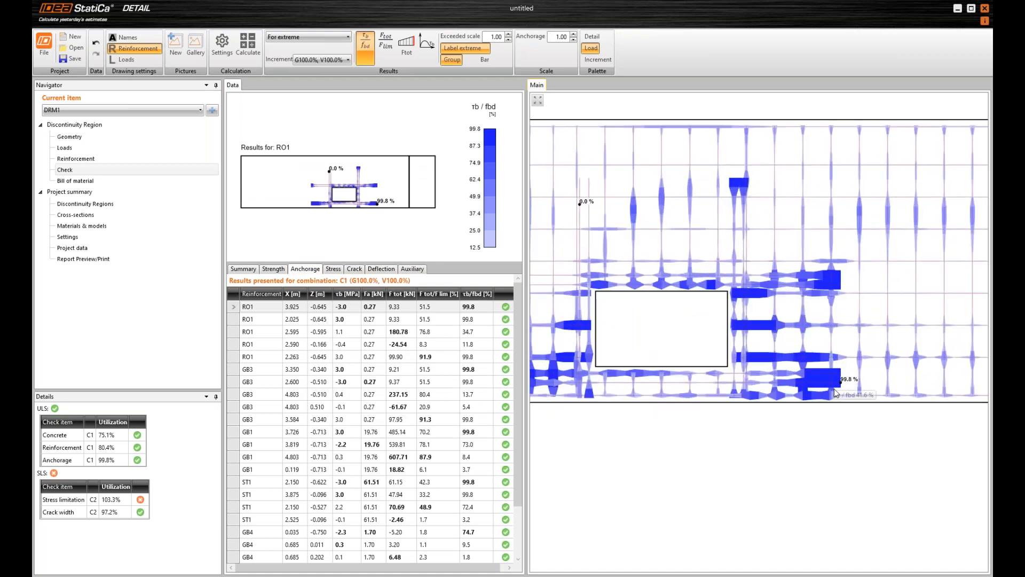
scroll(836, 393, "down", 2)
mouse_move(561, 390)
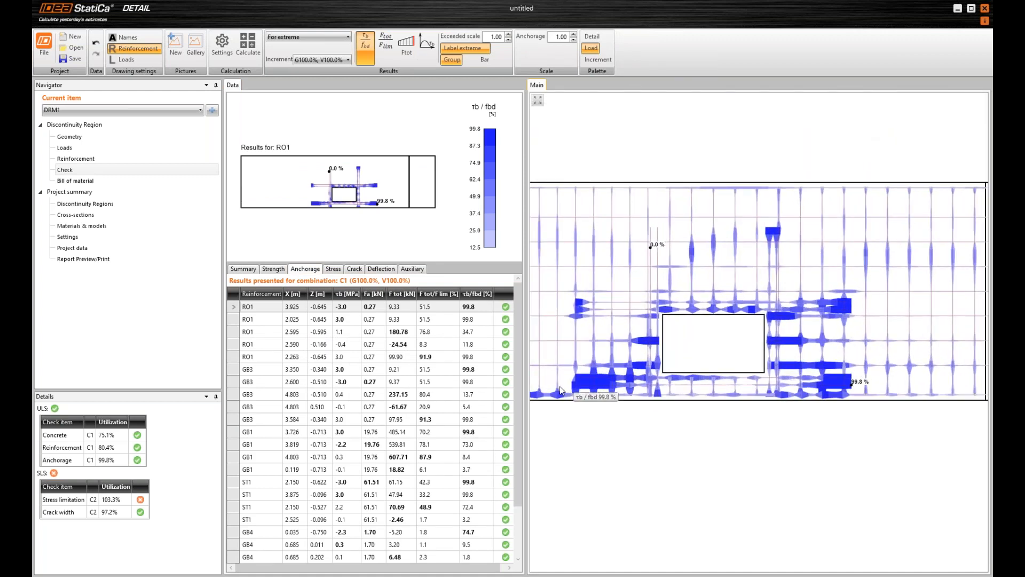
scroll(582, 388, "down", 2)
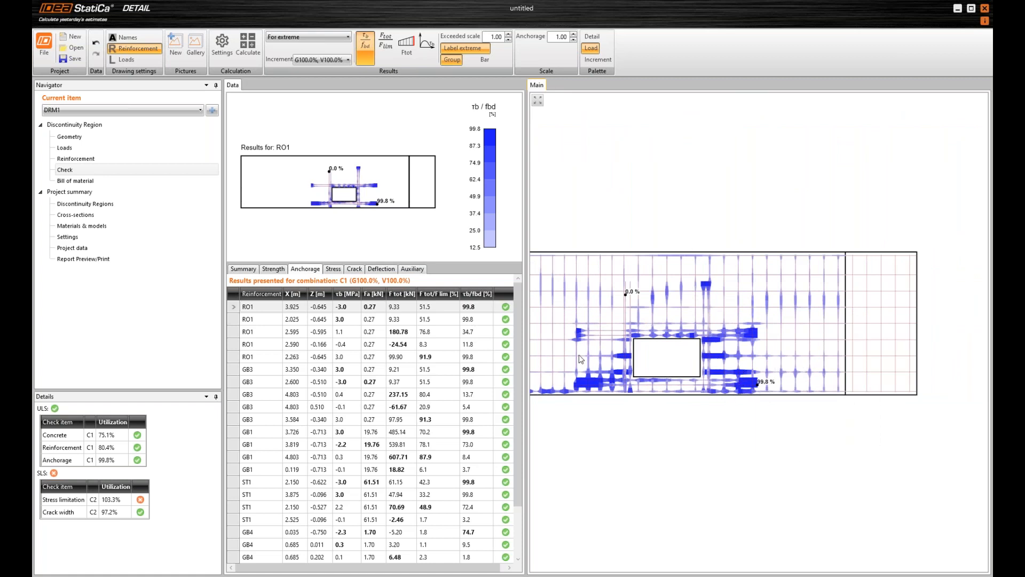
scroll(715, 376, "down", 1)
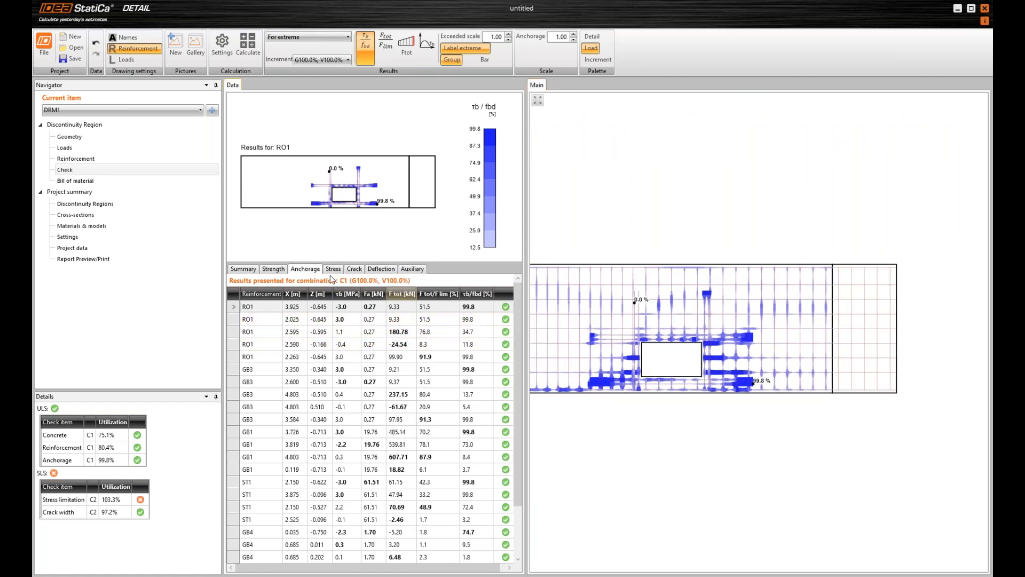
Display the total bar force Ftot in the anchorage results and examine it around the opening and along the beam
left_click(386, 42)
left_click(406, 47)
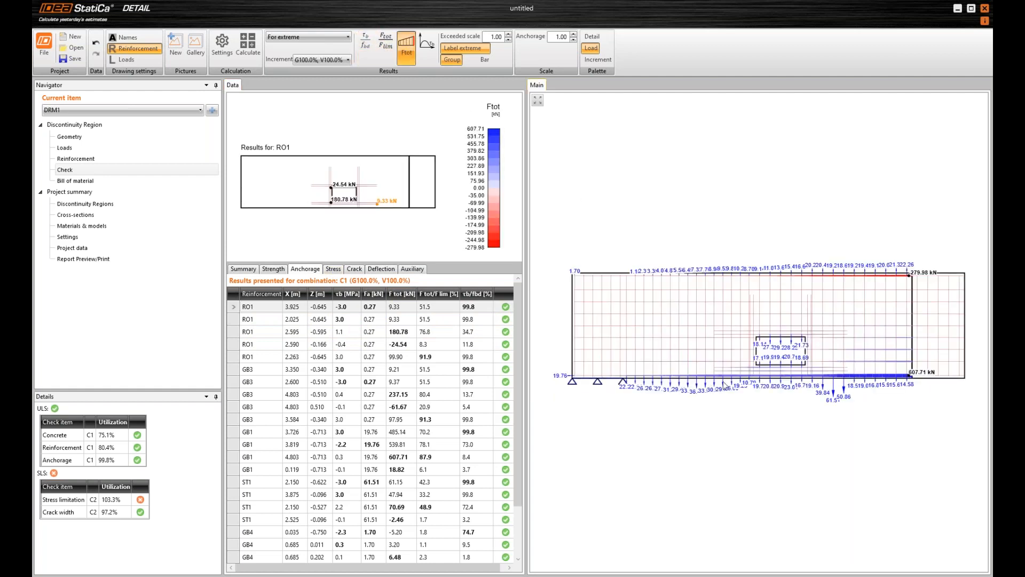
scroll(899, 368, "up", 1)
scroll(902, 371, "up", 13)
scroll(929, 438, "down", 10)
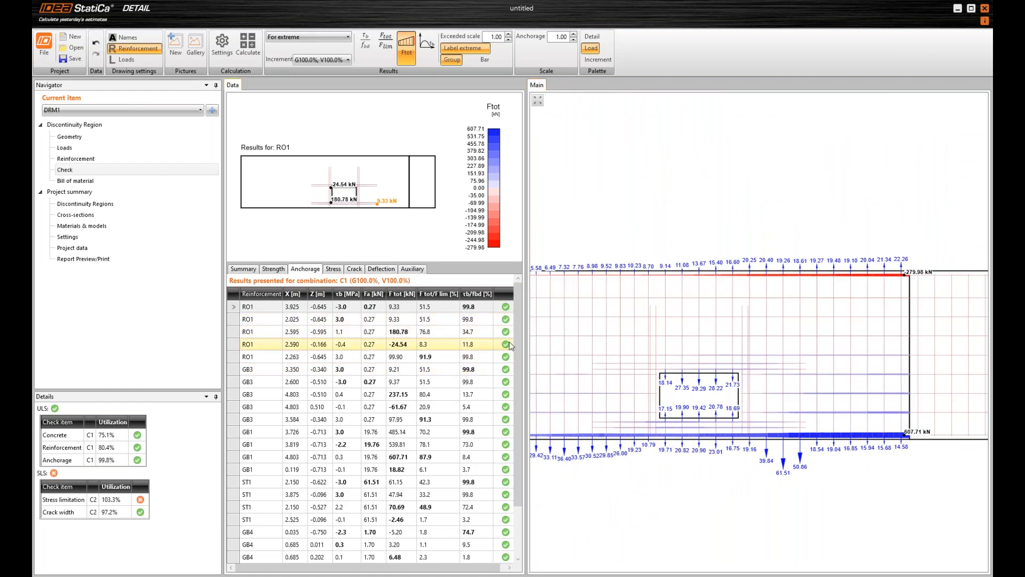
Show the SLS stress limitation results and examine the concrete utilization σc/σlim along the beam's upper edge
left_click(333, 268)
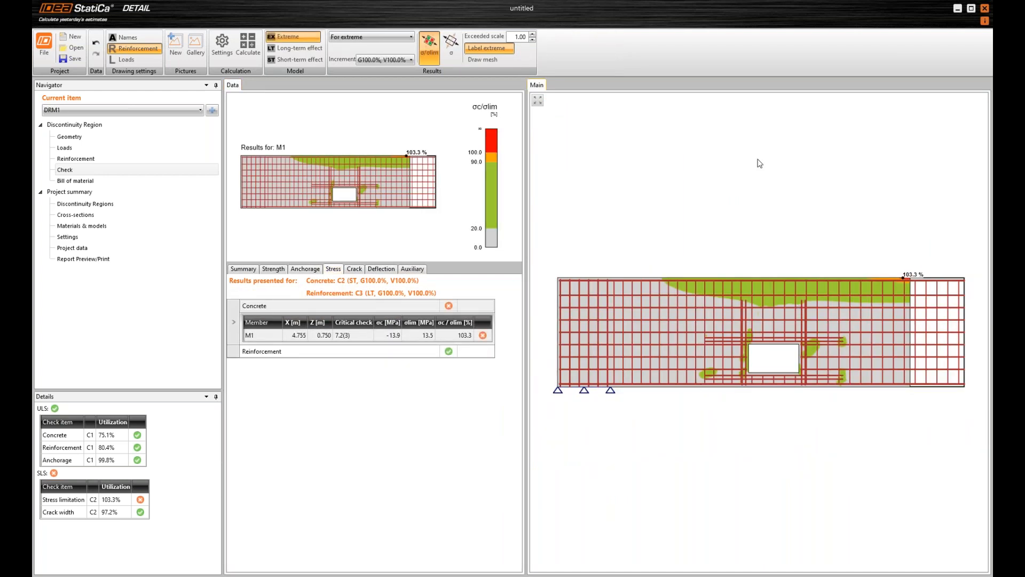
scroll(910, 288, "up", 2)
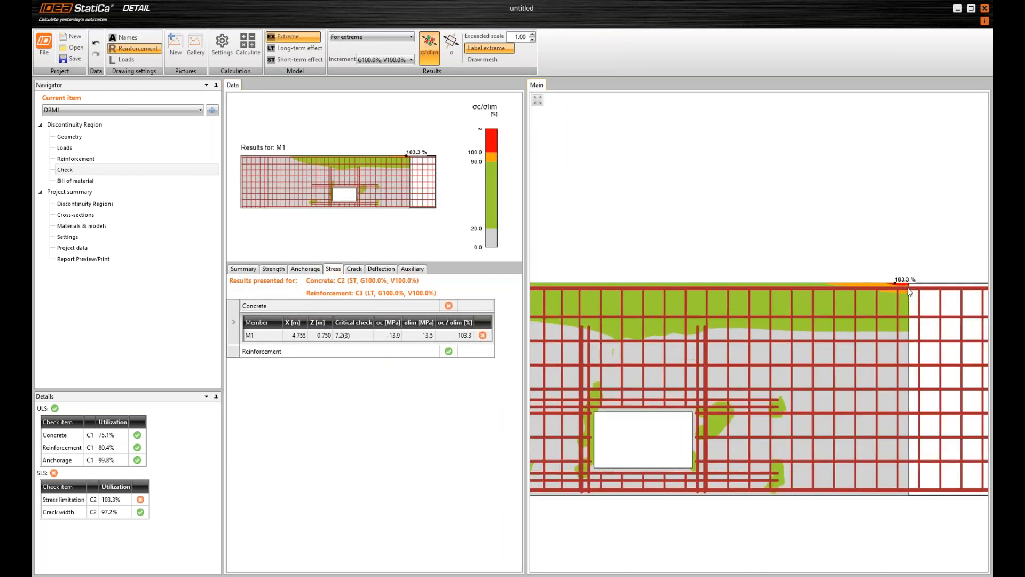
scroll(896, 287, "down", 2)
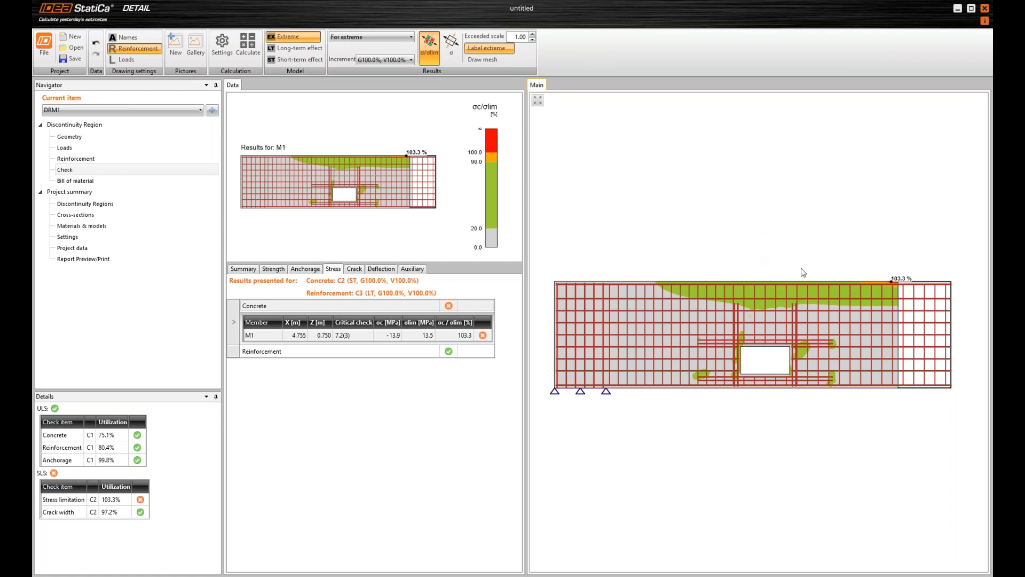
scroll(900, 288, "up", 3)
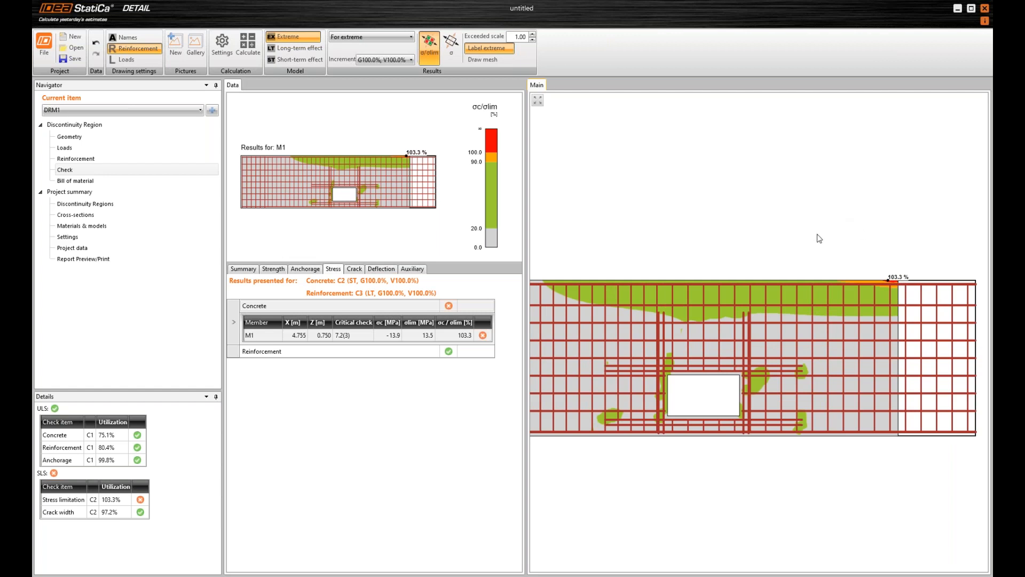
scroll(857, 247, "down", 2)
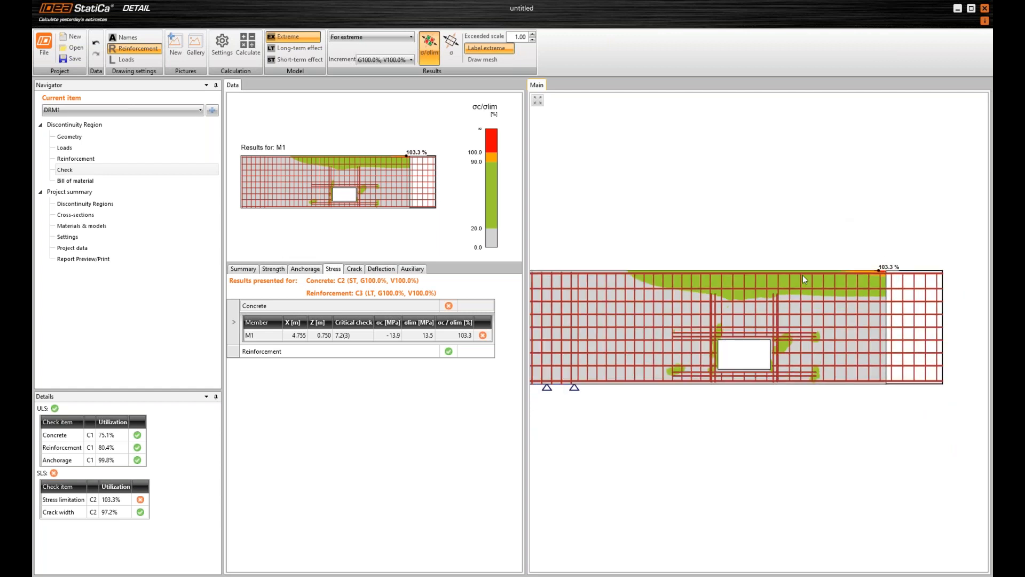
scroll(751, 258, "down", 2)
middle_click_drag(732, 258, 812, 266)
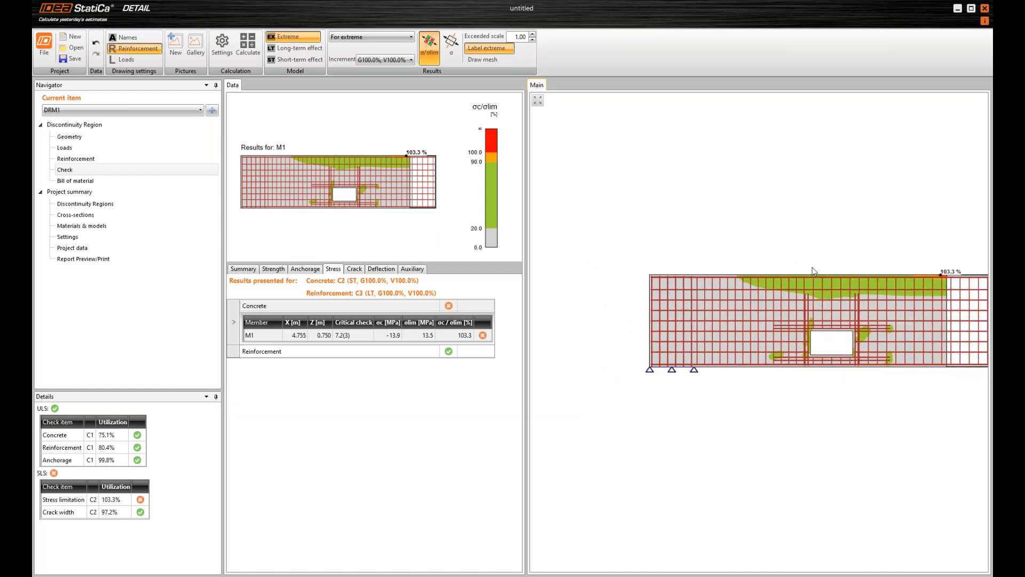
middle_click(760, 247)
middle_click(759, 247)
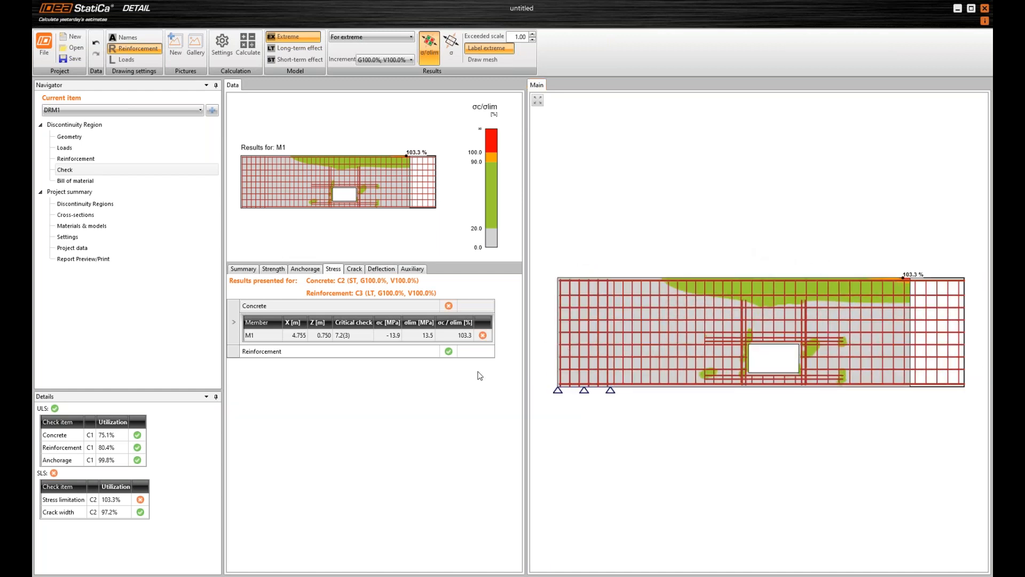
Show the crack width results w and inspect the GB3 bars between the opening and the beam's trimmed end
left_click(354, 269)
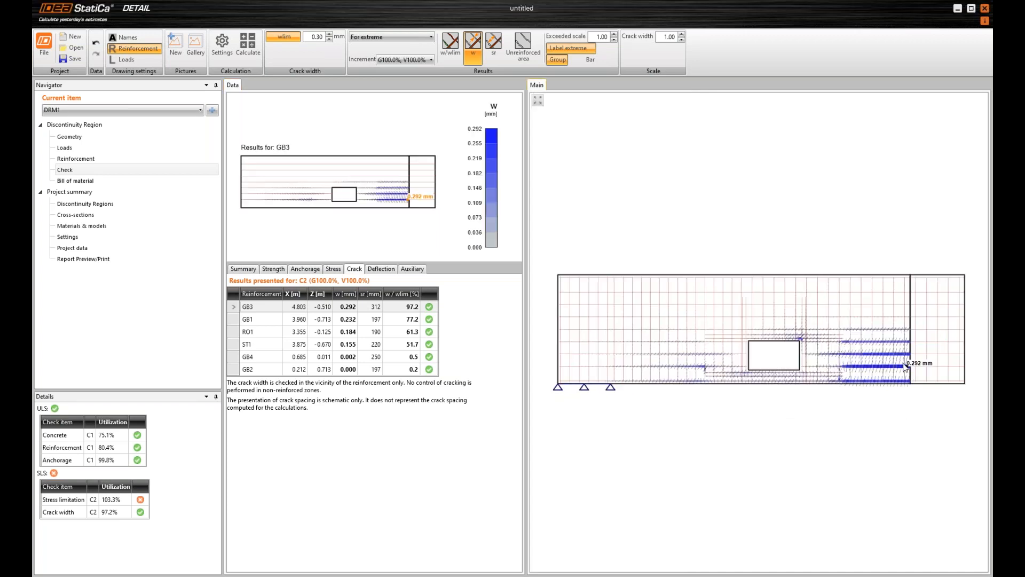
scroll(916, 376, "up", 2)
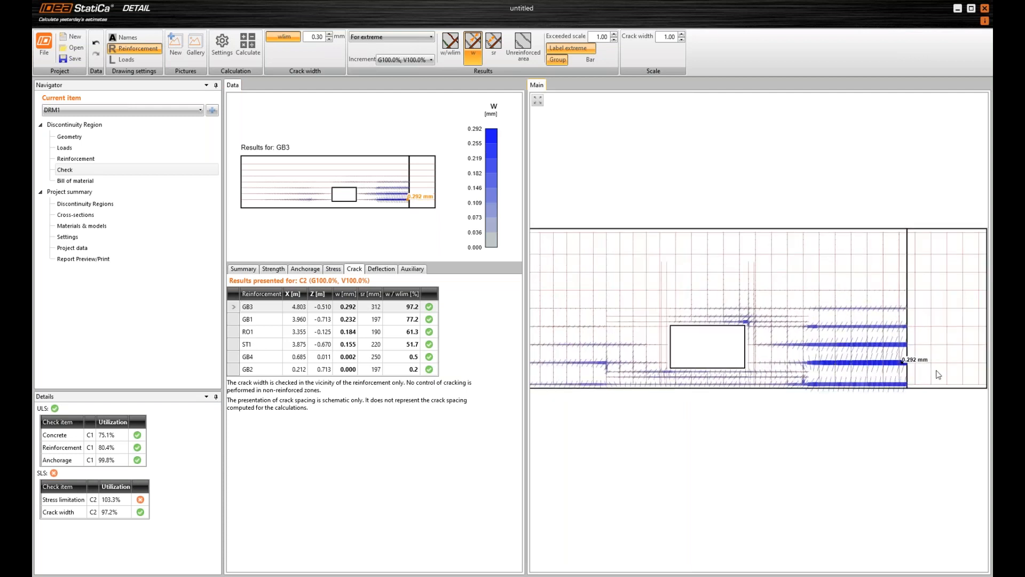
scroll(938, 374, "up", 5)
scroll(894, 377, "up", 1)
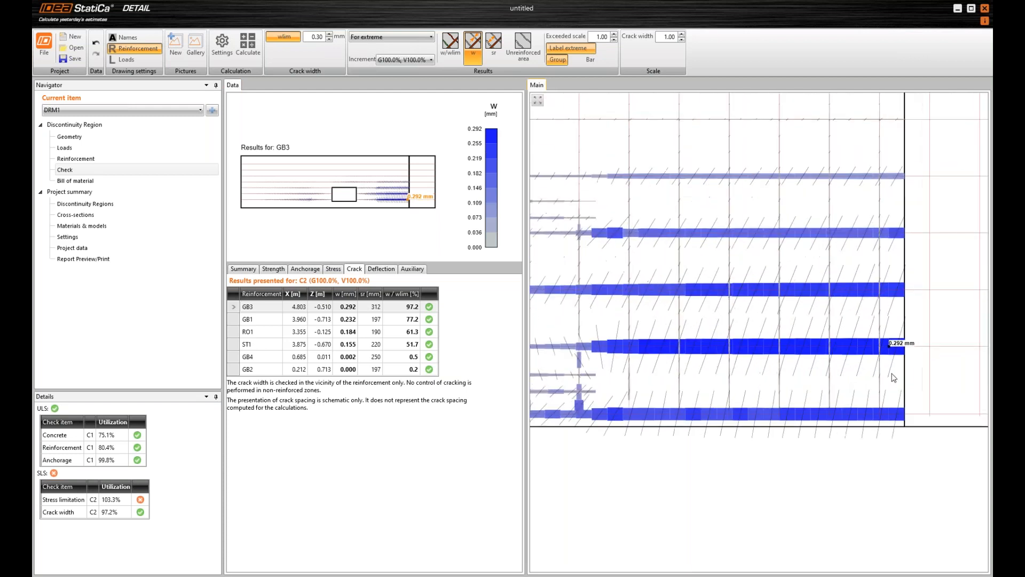
scroll(895, 372, "down", 3)
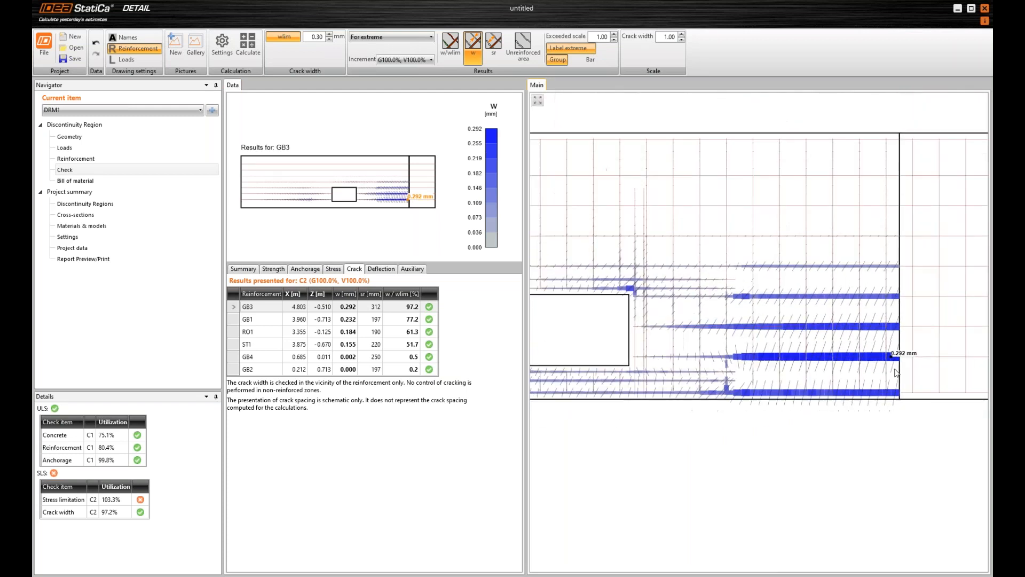
scroll(894, 361, "down", 7)
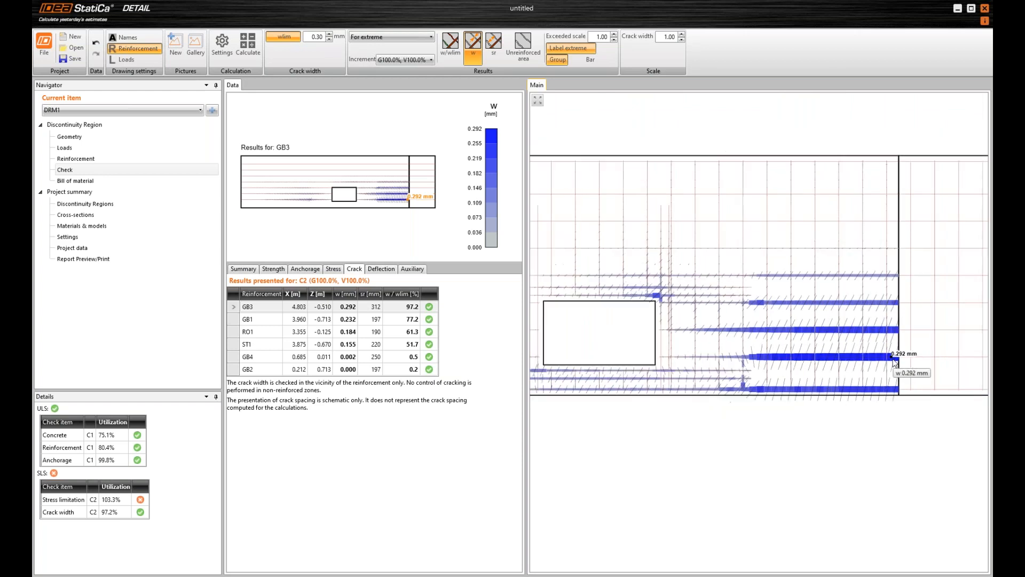
Inspect the crack widths of the bars on the support side of the opening
scroll(610, 365, "up", 1)
scroll(612, 368, "up", 7)
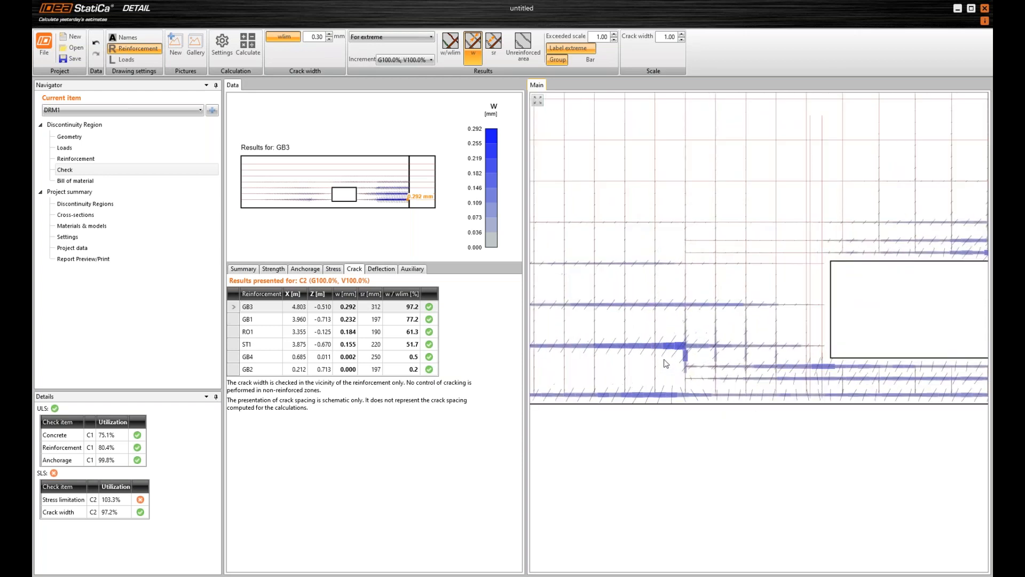
mouse_move(691, 341)
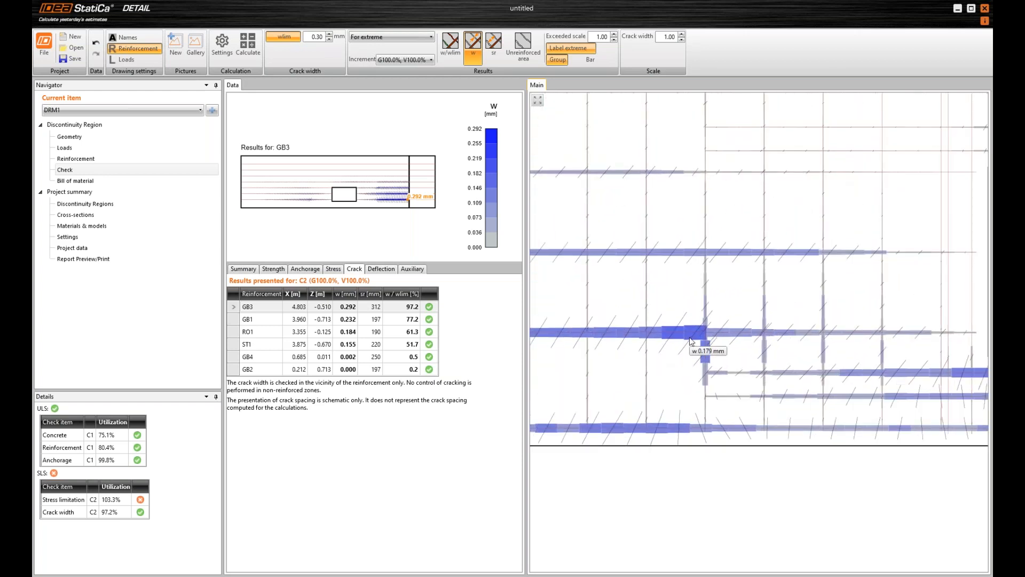
scroll(690, 342, "down", 5)
scroll(674, 331, "up", 3)
scroll(674, 330, "up", 1)
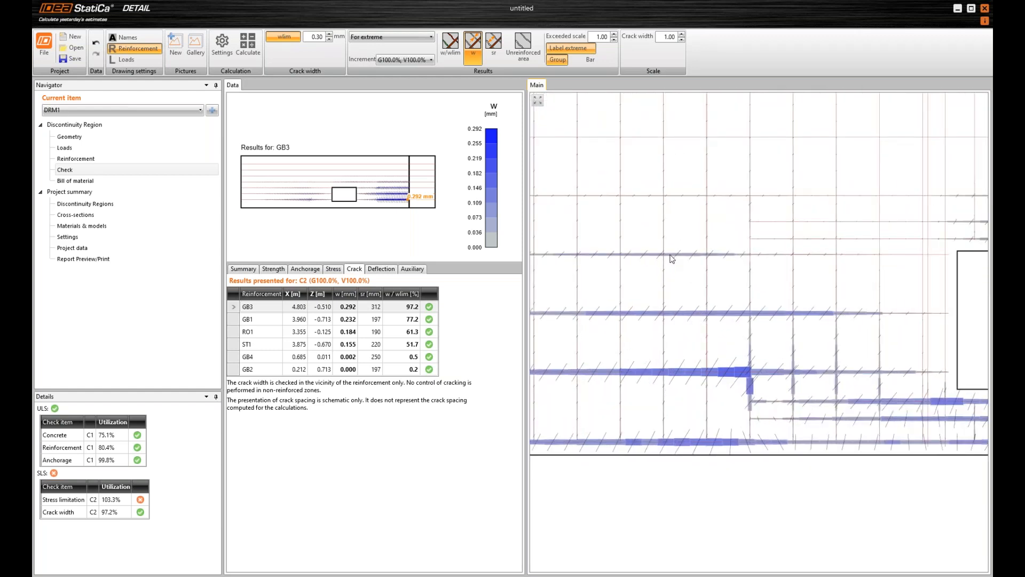
scroll(732, 343, "down", 3)
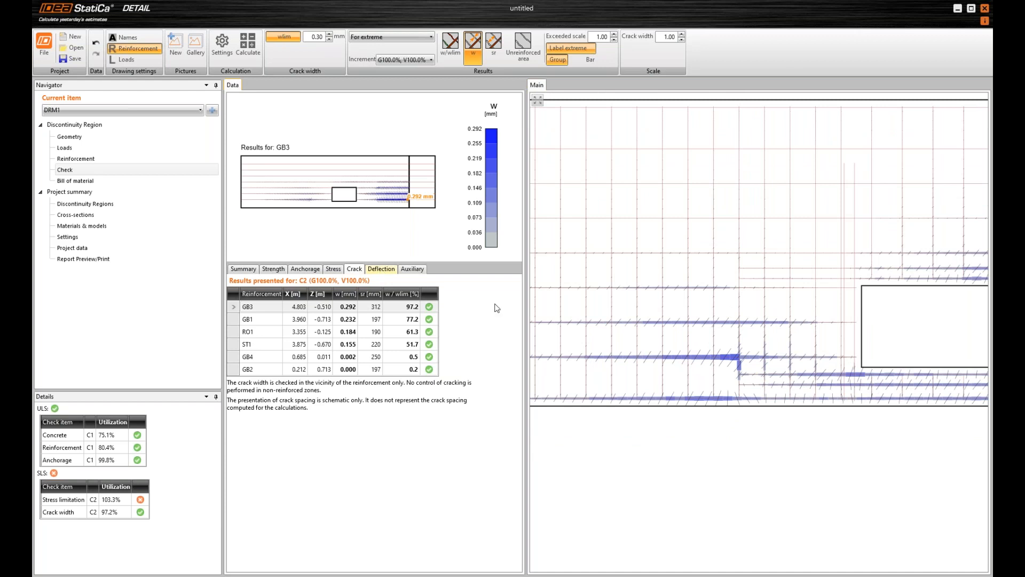
Show the deflection results, comparing the deflection increment Δuz with the total deflection uz,tot
left_click(381, 269)
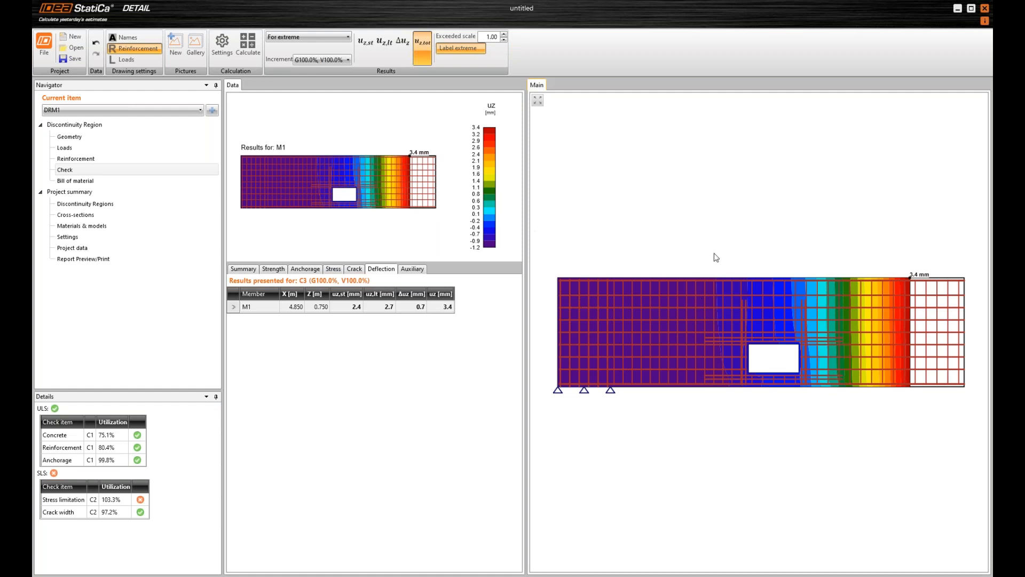
left_click(360, 55)
left_click(392, 58)
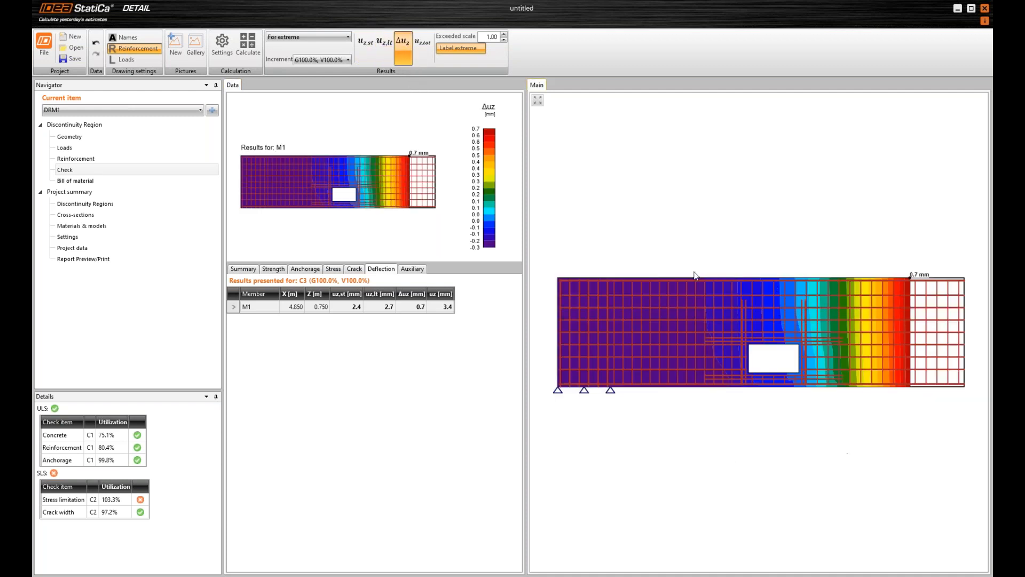
left_click(422, 48)
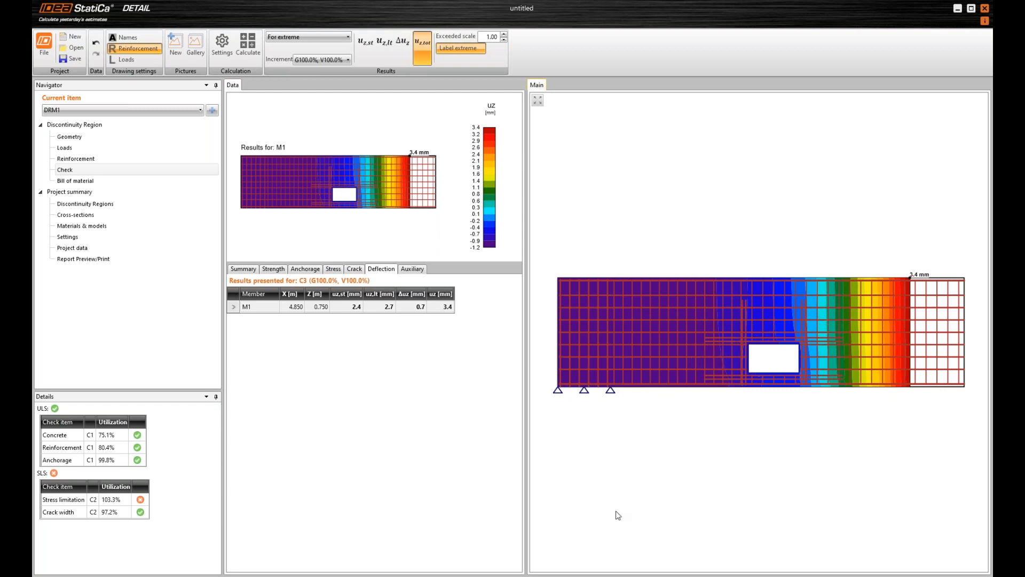
Open the bill of material, widen its tables and review the bar shapes through to the overview table
left_click(78, 180)
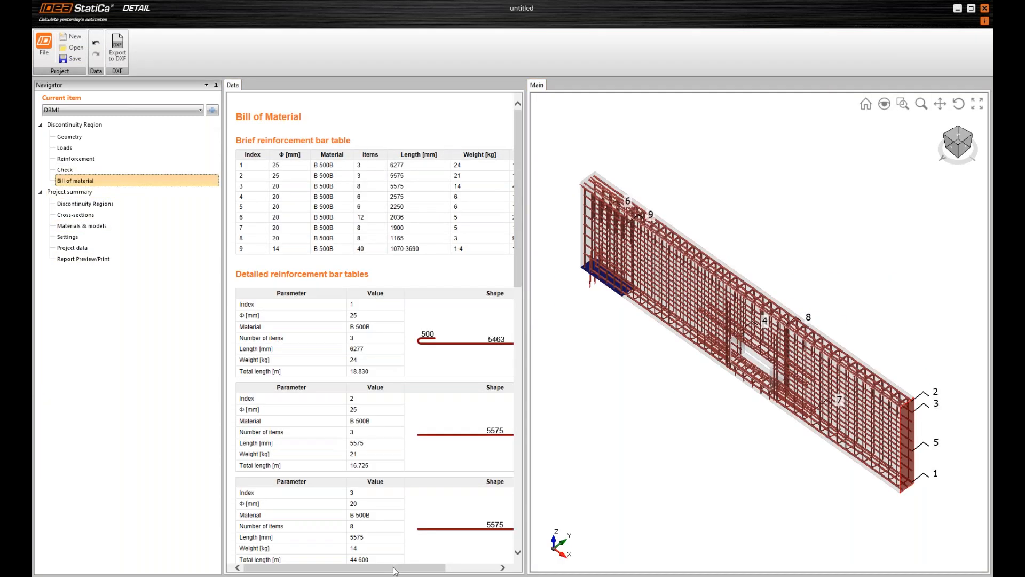
left_click_drag(526, 458, 594, 458)
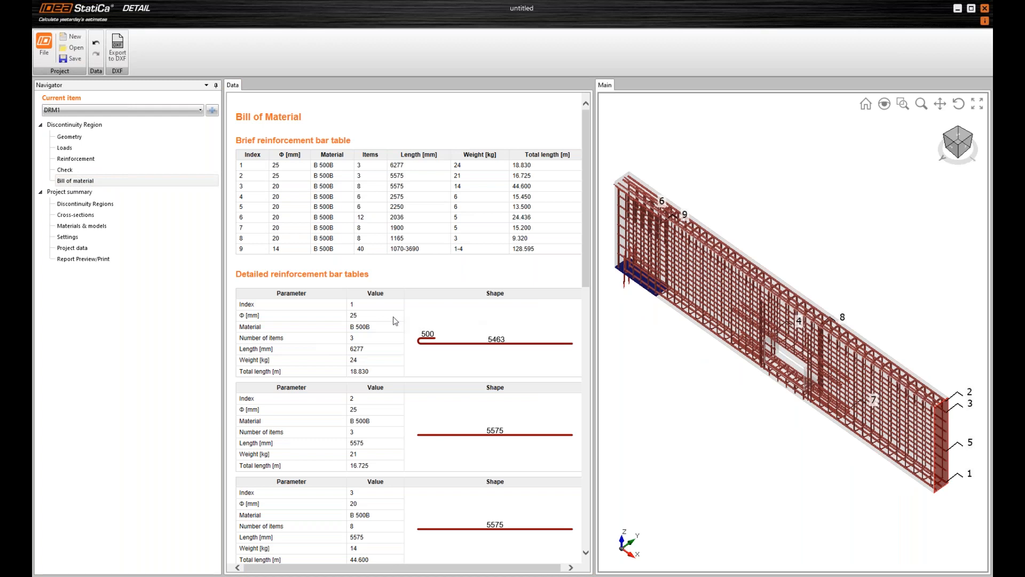
scroll(422, 324, "down", 10)
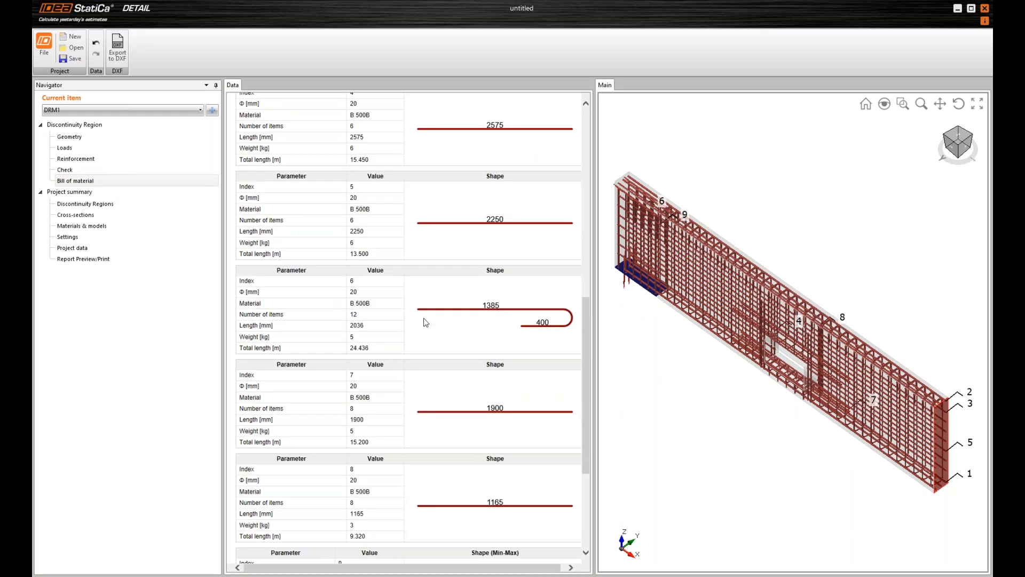
scroll(426, 323, "down", 3)
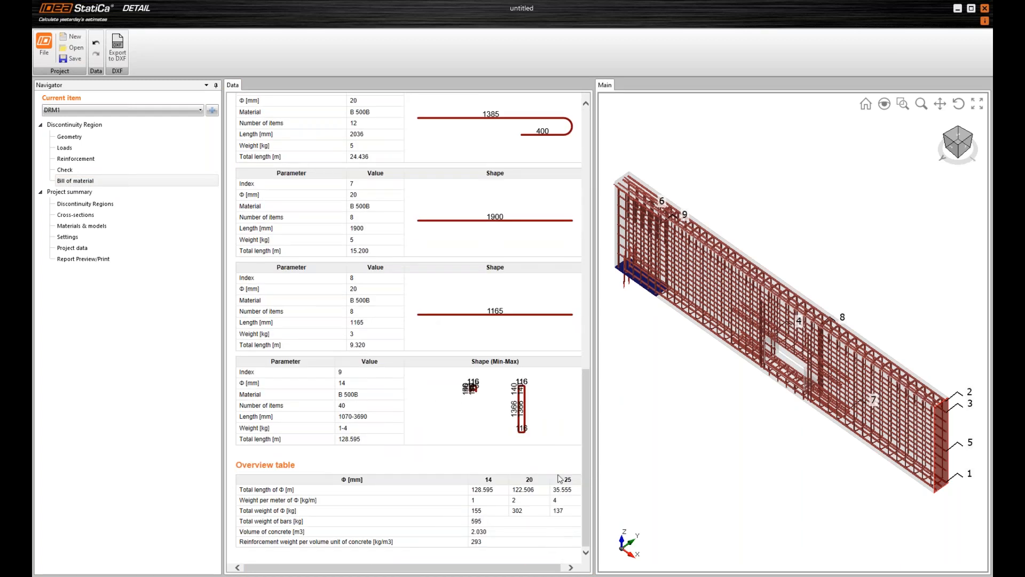
left_click_drag(335, 567, 340, 567)
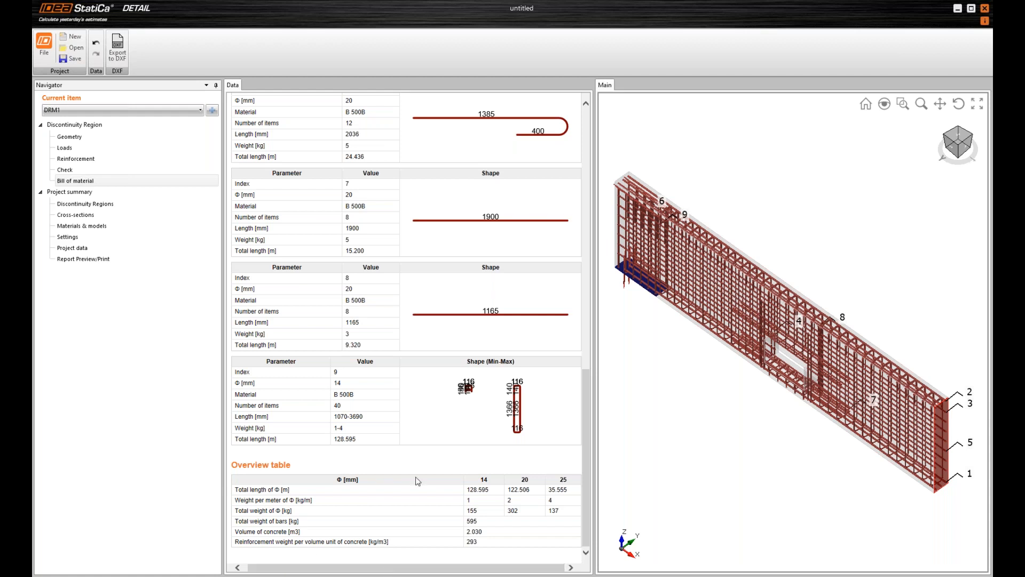
scroll(436, 443, "up", 1)
Generate the detailed report for DRM1 and read through it down to the calculation presumptions
left_click(82, 260)
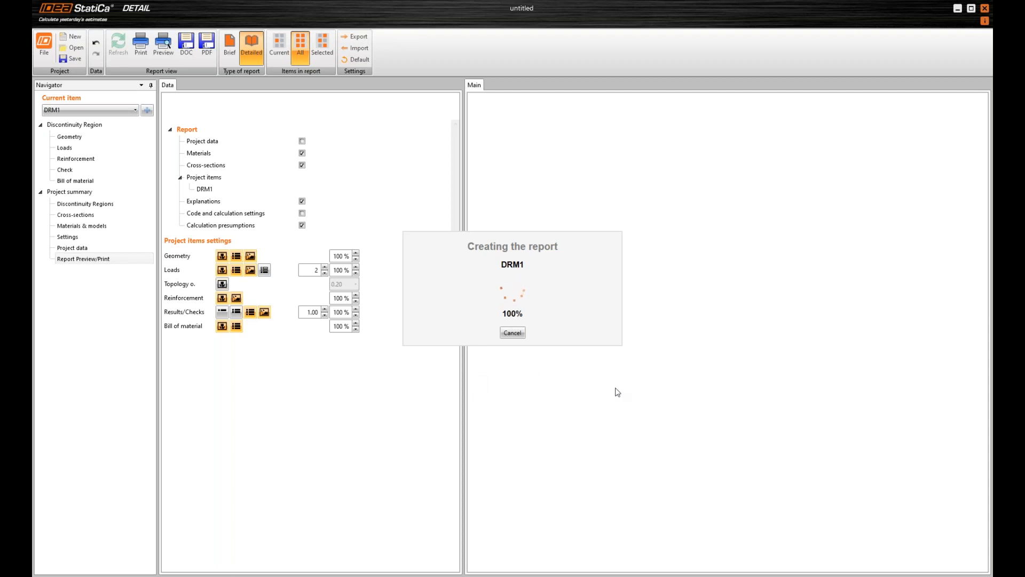
scroll(667, 288, "down", 20)
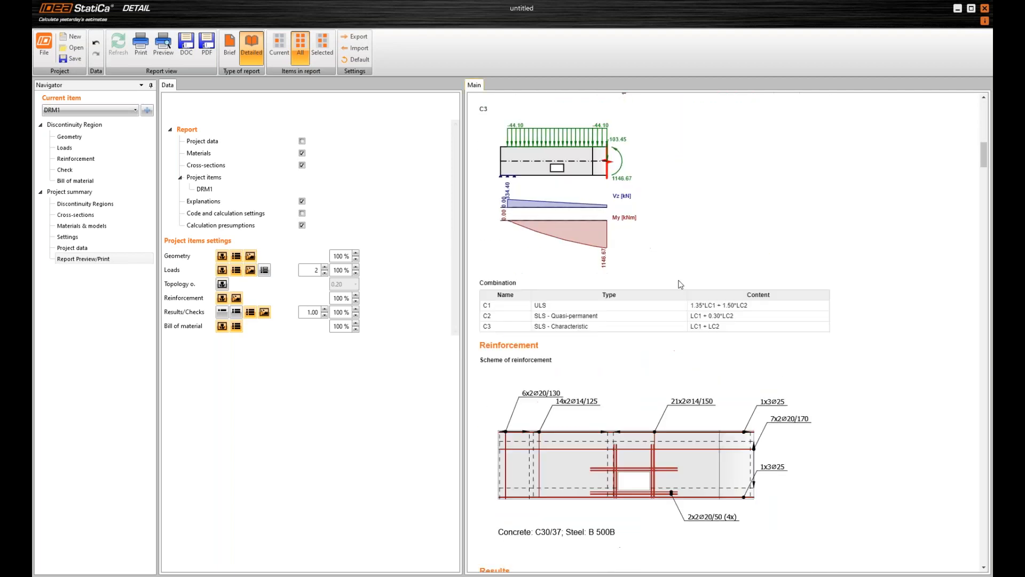
scroll(694, 280, "down", 20)
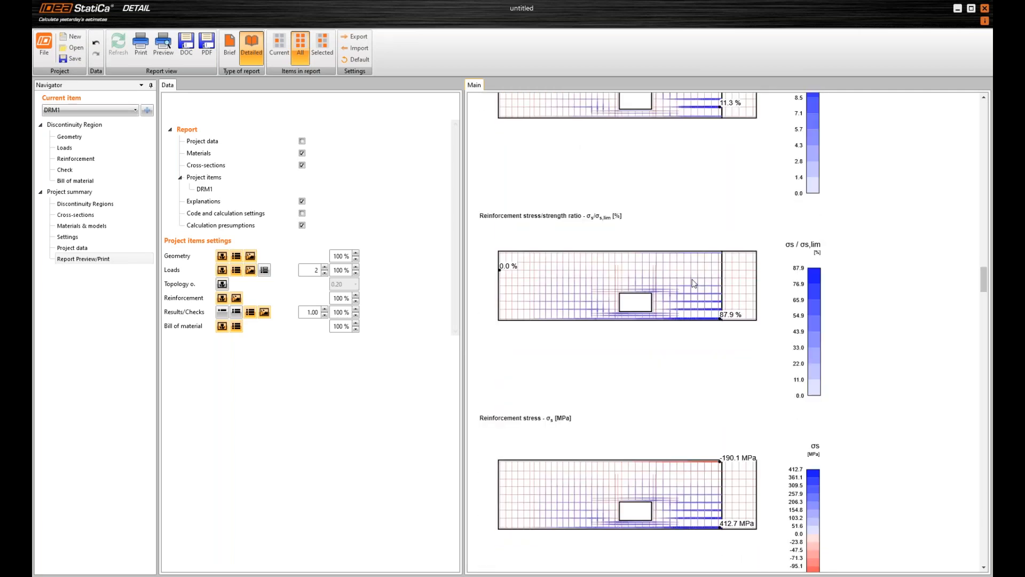
scroll(681, 304, "down", 20)
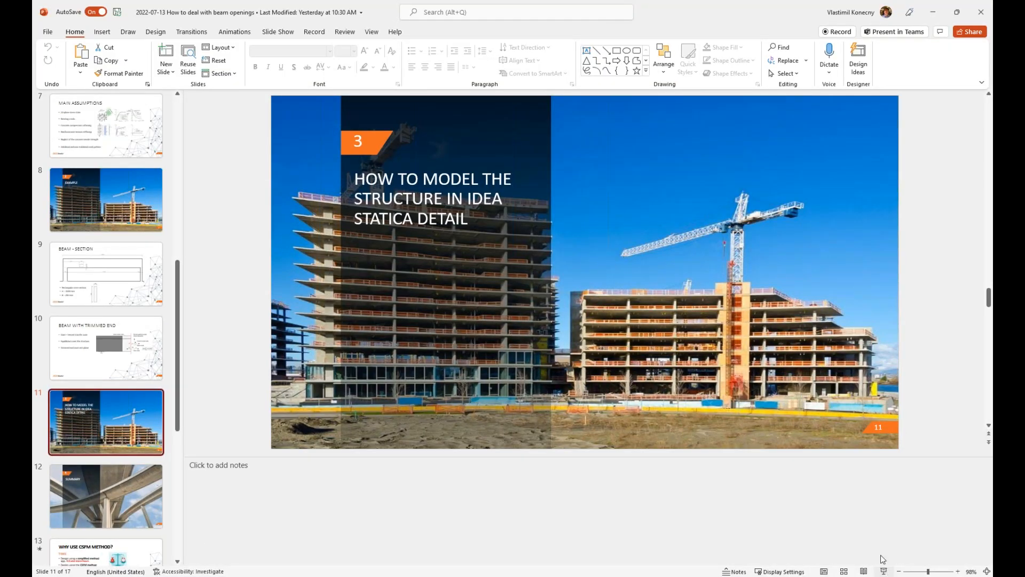
left_click(879, 566)
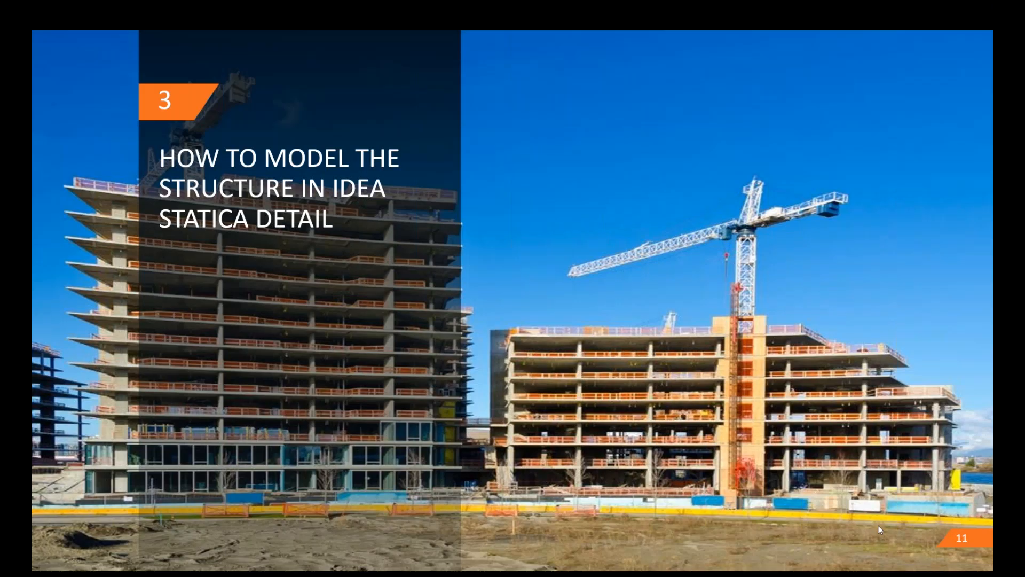
key("Right")
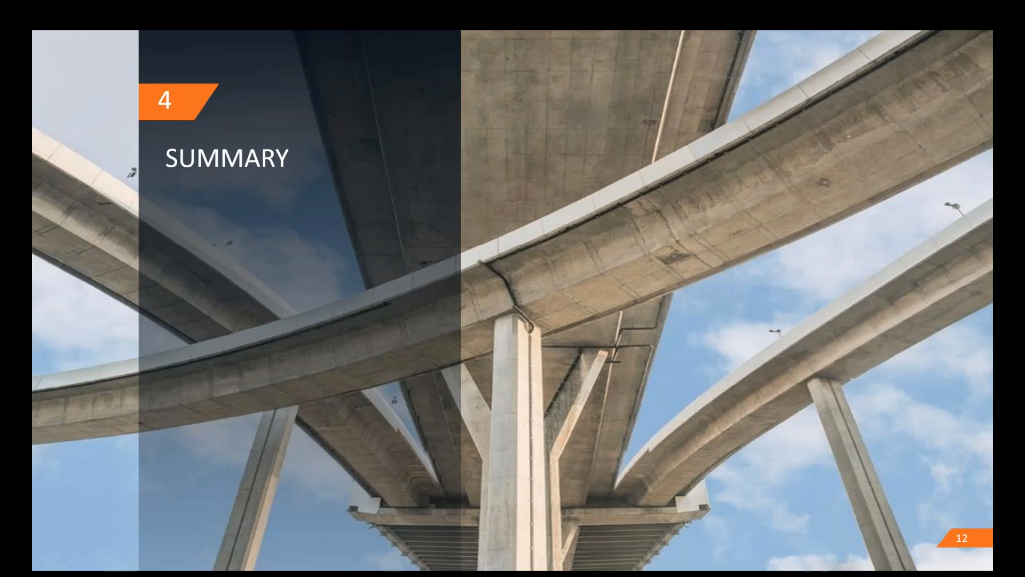
key("Right")
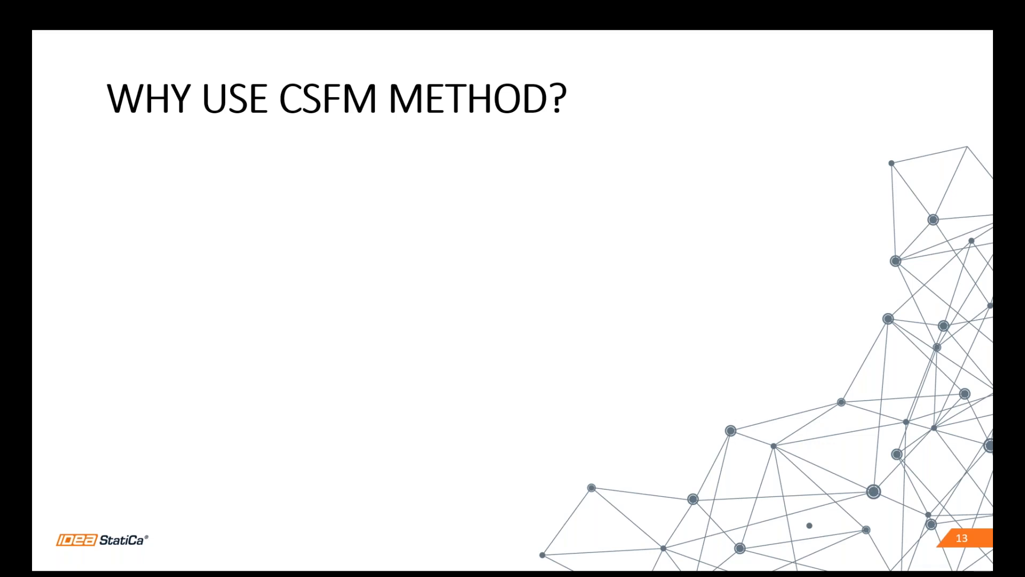
key("Right")
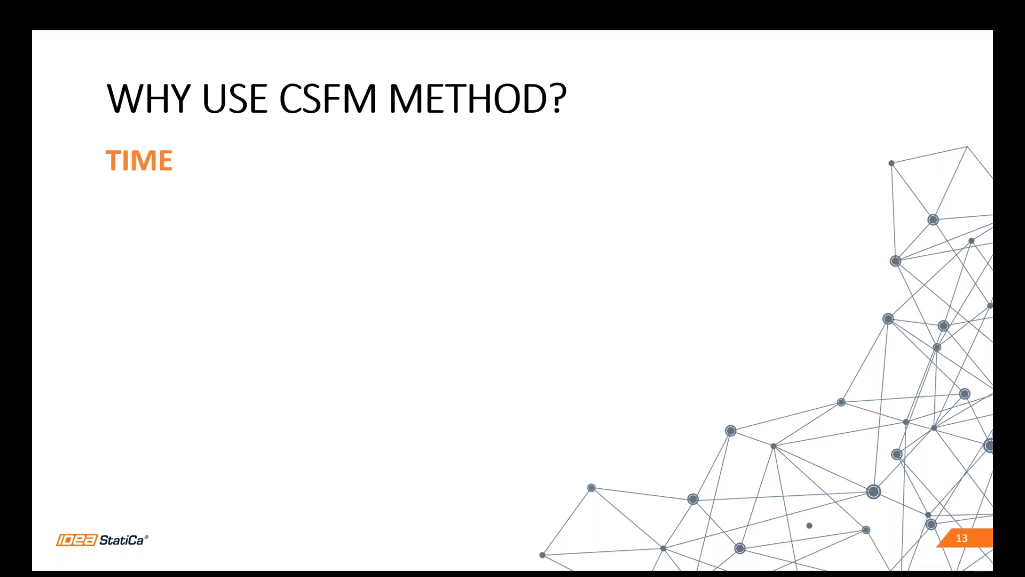